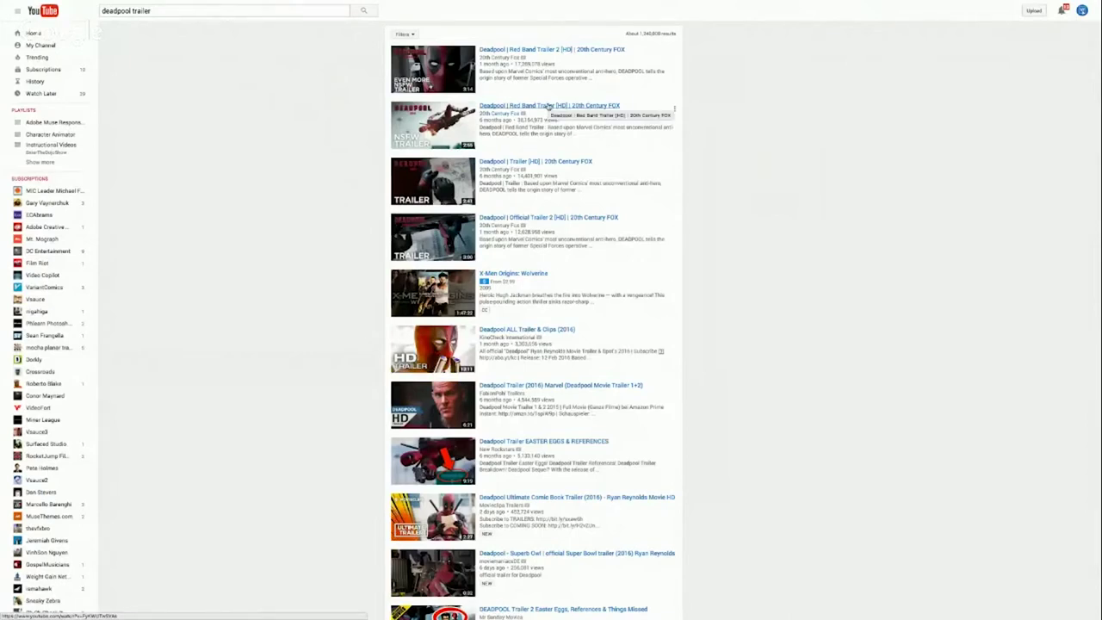
Step: Copy the link of "Deadpool | Red Band Trailer [HD] | 20th Century FOX" and paste it into convert2mp3.net's video link field
right_click(547, 105)
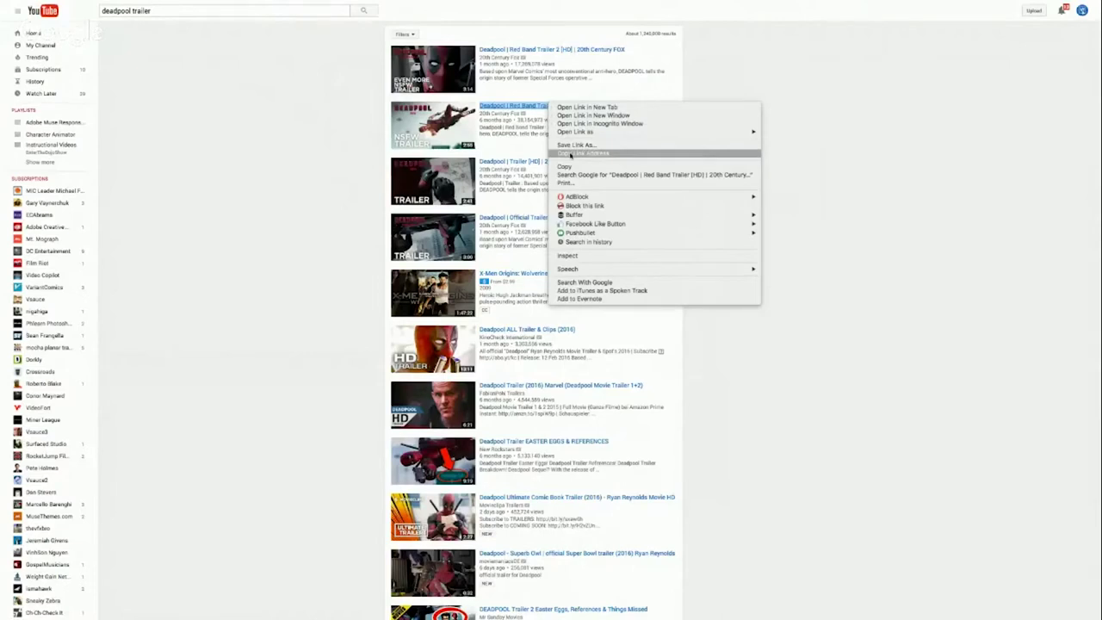
click(571, 153)
mouse_move(404, 4)
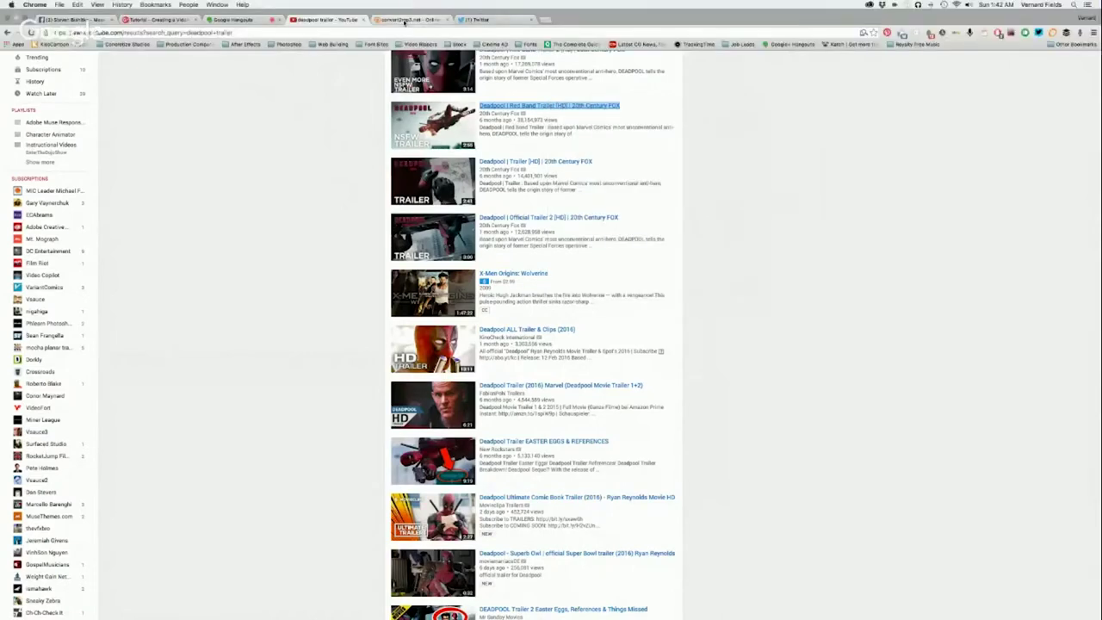
click(403, 21)
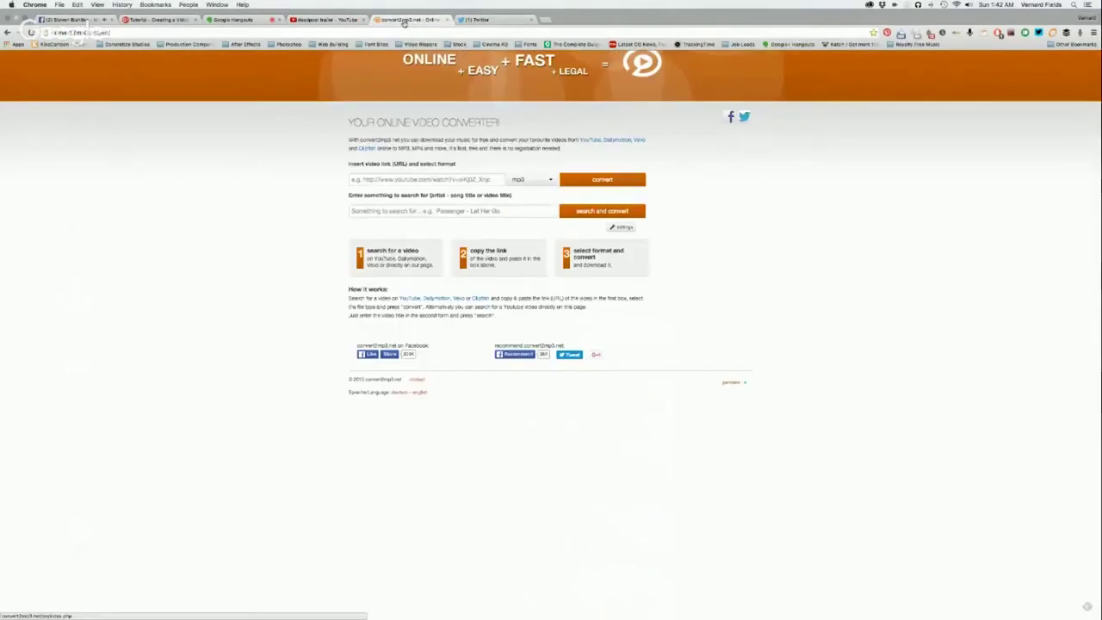
click(398, 180)
key(ctrl+v)
Step: Convert the linked video to mp4 at standard (max. 720p) quality and download the resulting file
click(521, 183)
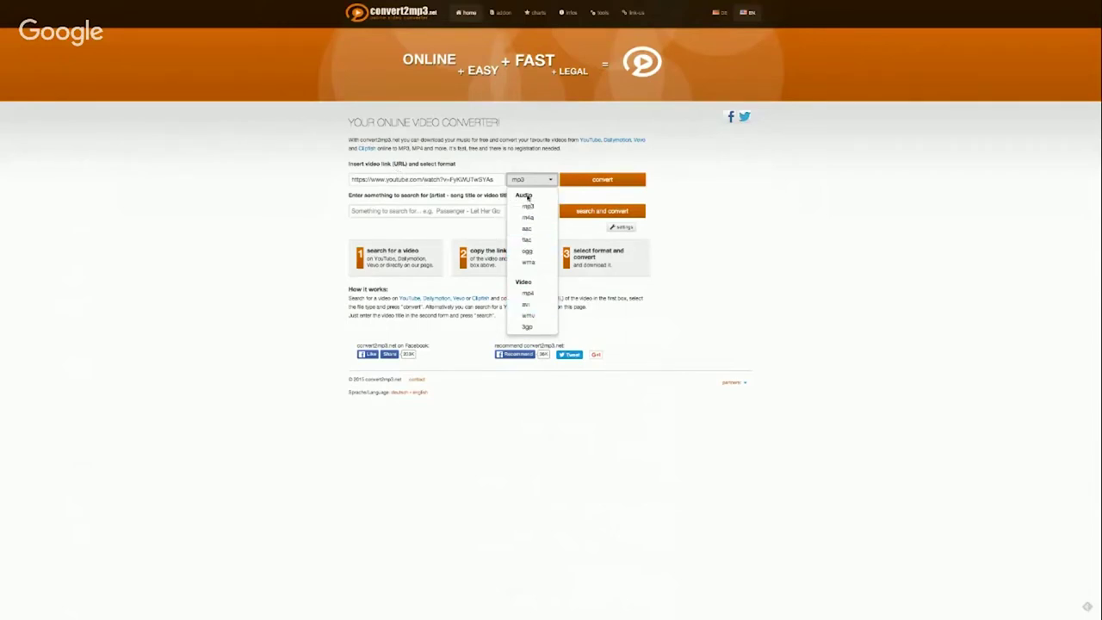
click(526, 294)
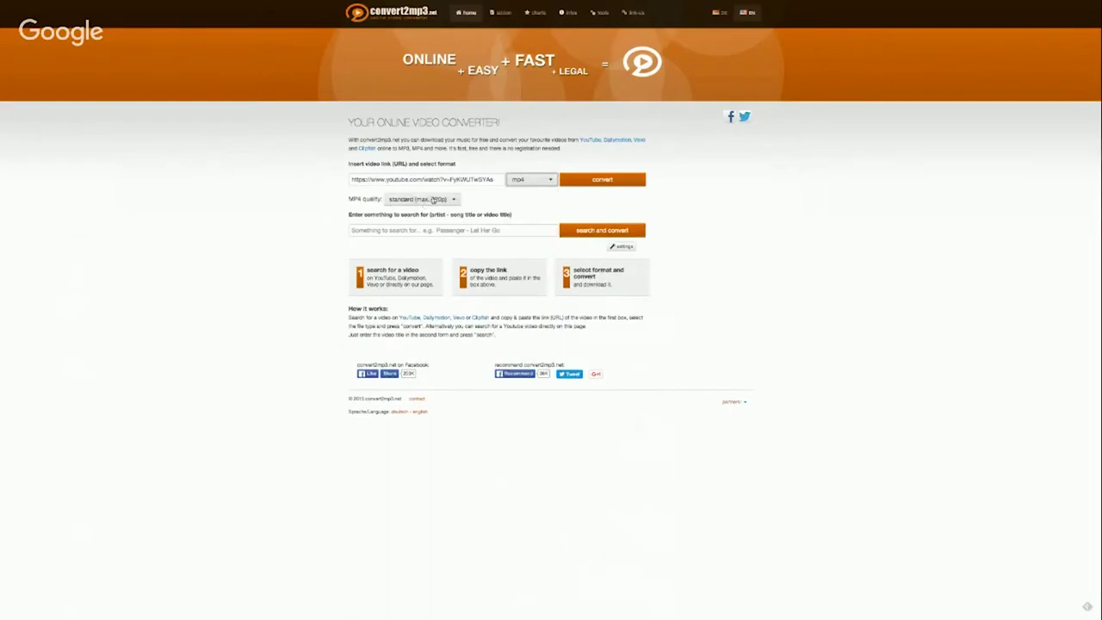
click(432, 198)
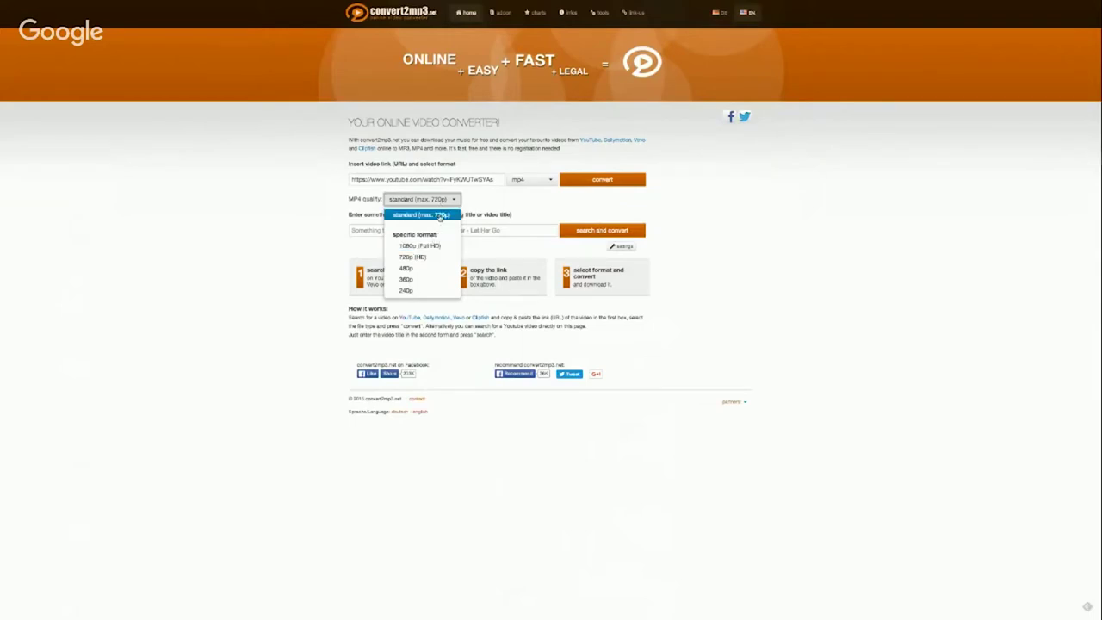
click(440, 217)
click(624, 183)
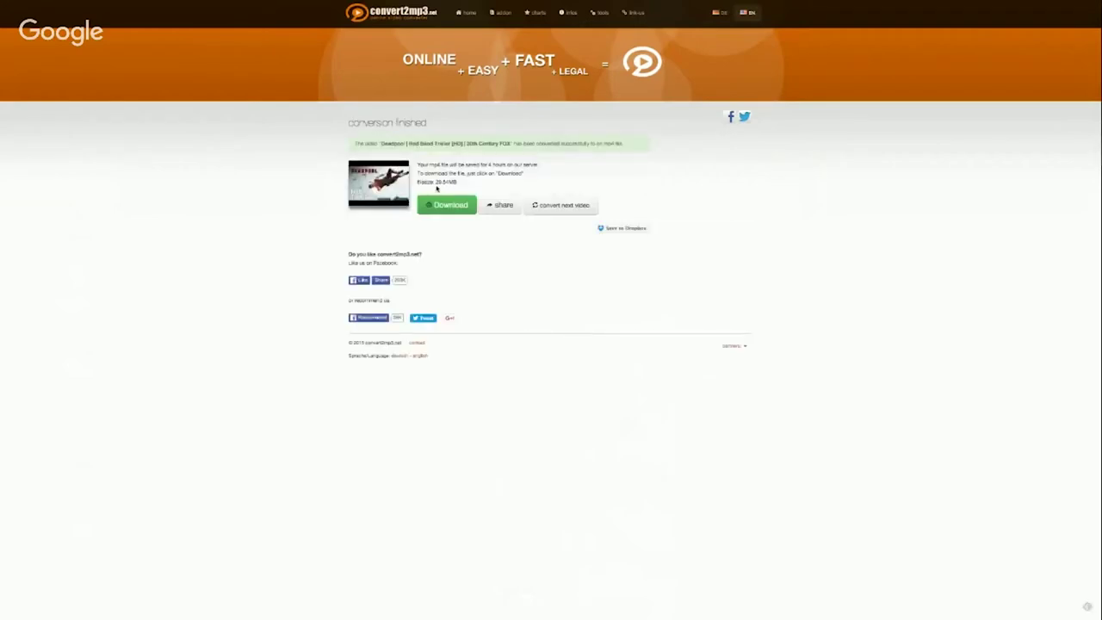
click(445, 203)
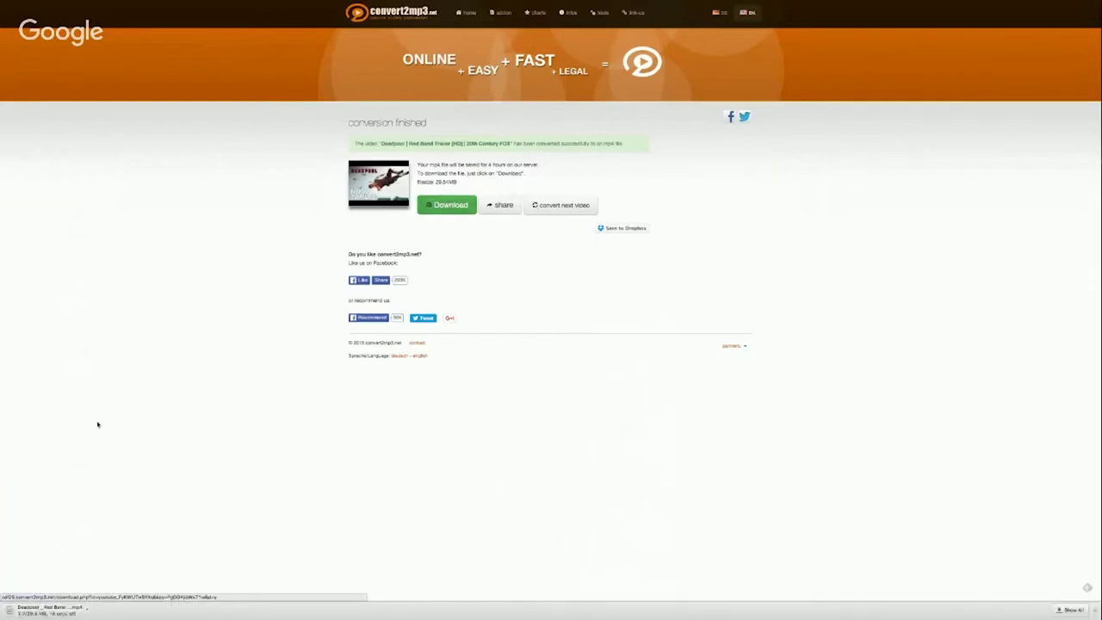
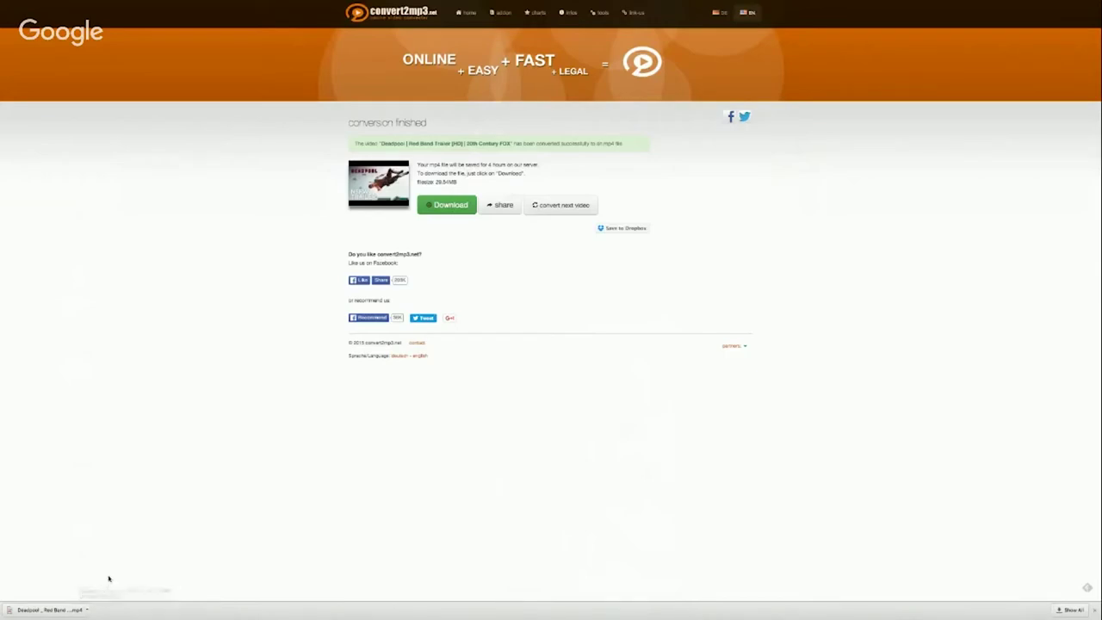
Step: Switch to Photoshop and create a new named document for the video frame, 720 by 720 pixels
key(super+Tab)
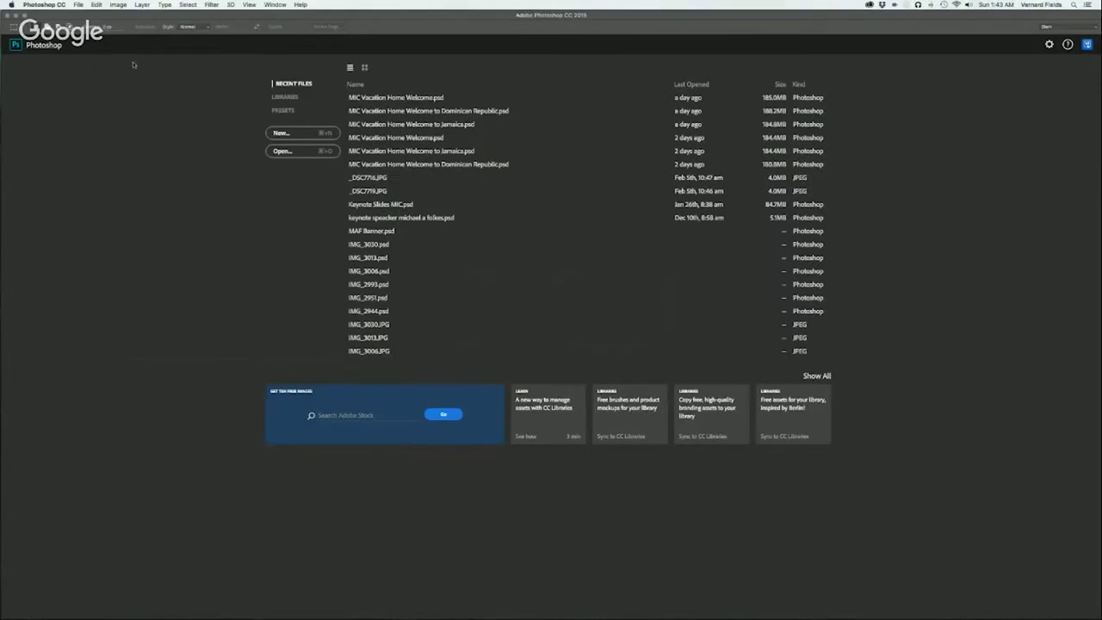
click(77, 5)
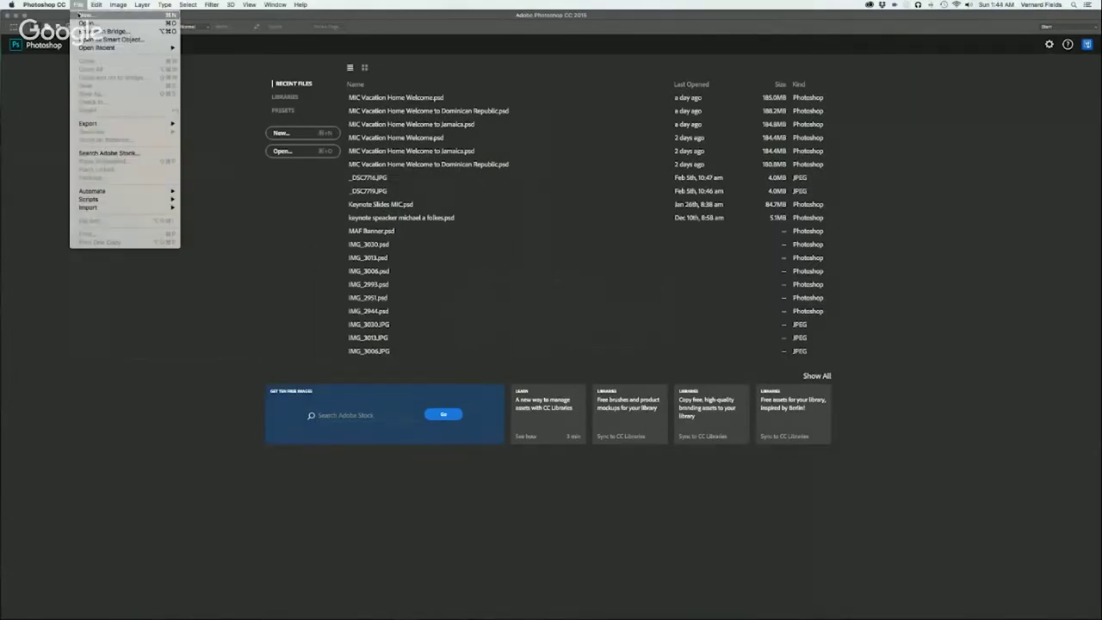
click(81, 15)
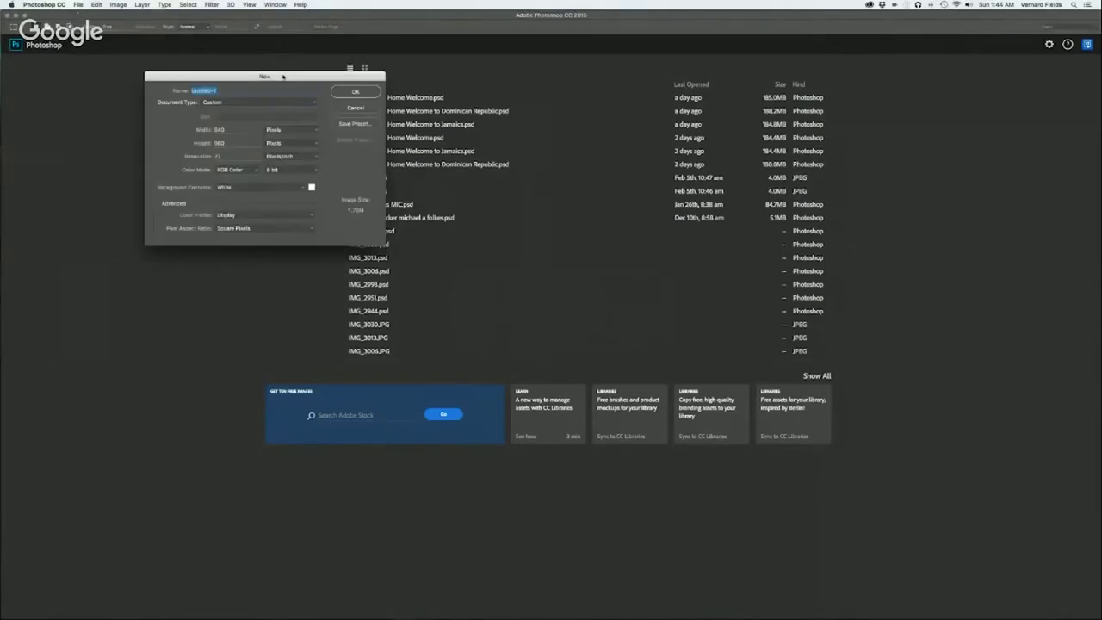
text(Gridboxl Video Fram)
key(Tab)
text(720)
key(Tab)
text(120)
click(341, 93)
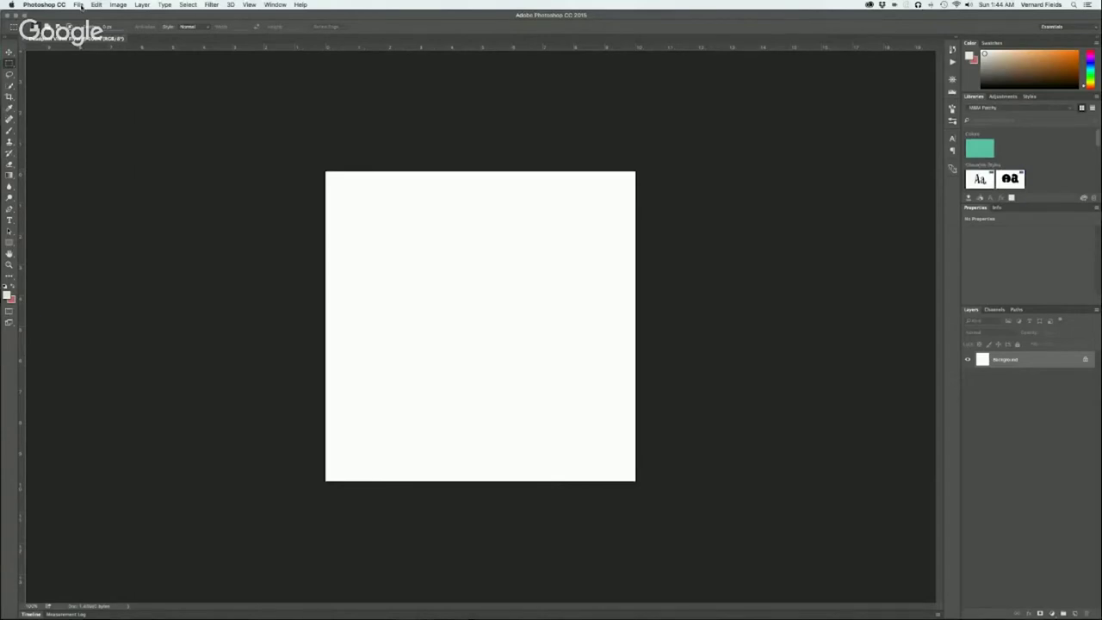
Step: Place the Deadpool Red Band Trailer mp4 from the Downloads folder into the document at its default fitted size
key(super+o)
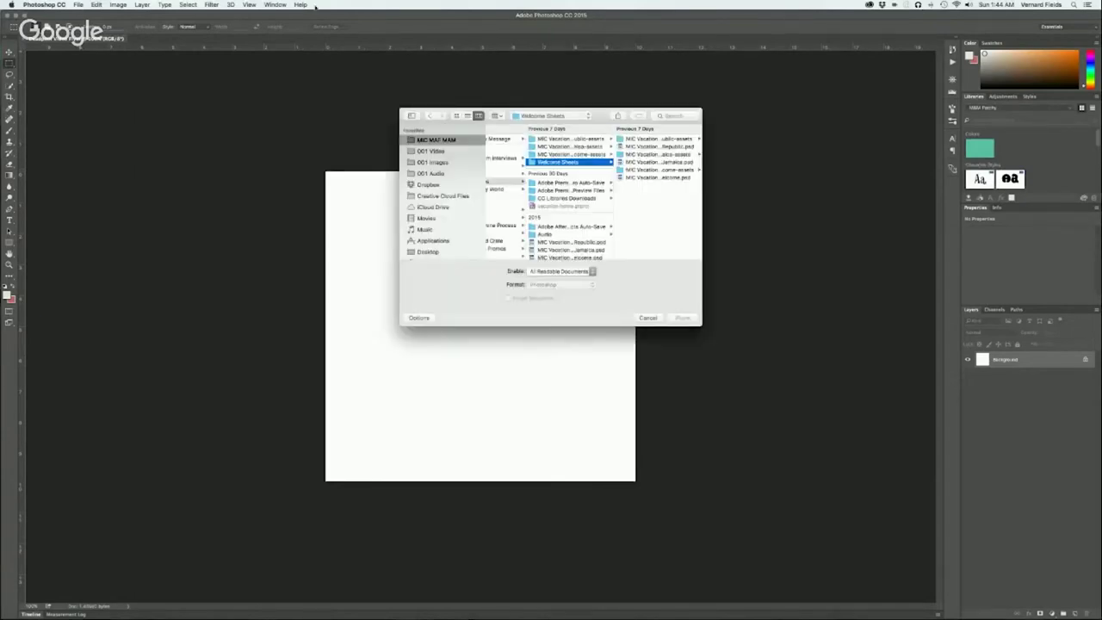
scroll(432, 236, down, 5)
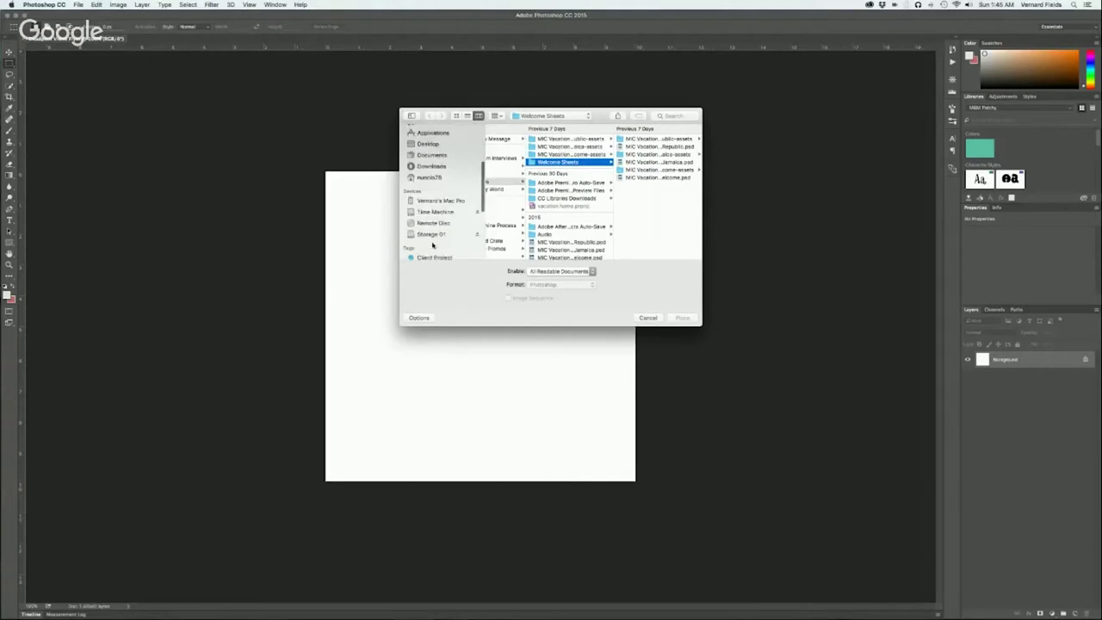
click(436, 162)
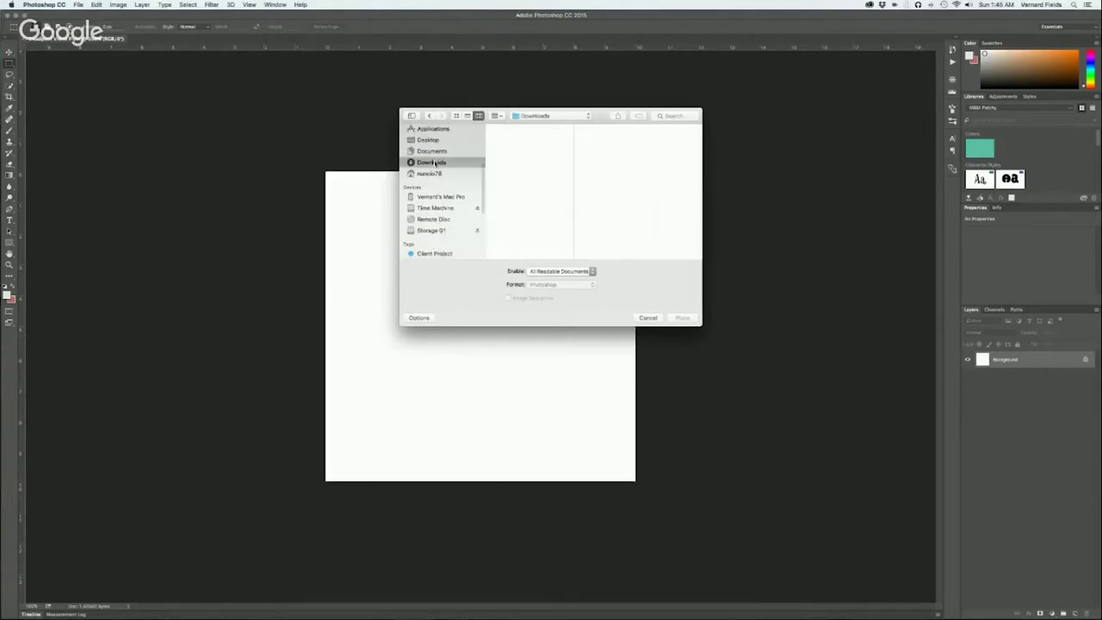
click(530, 140)
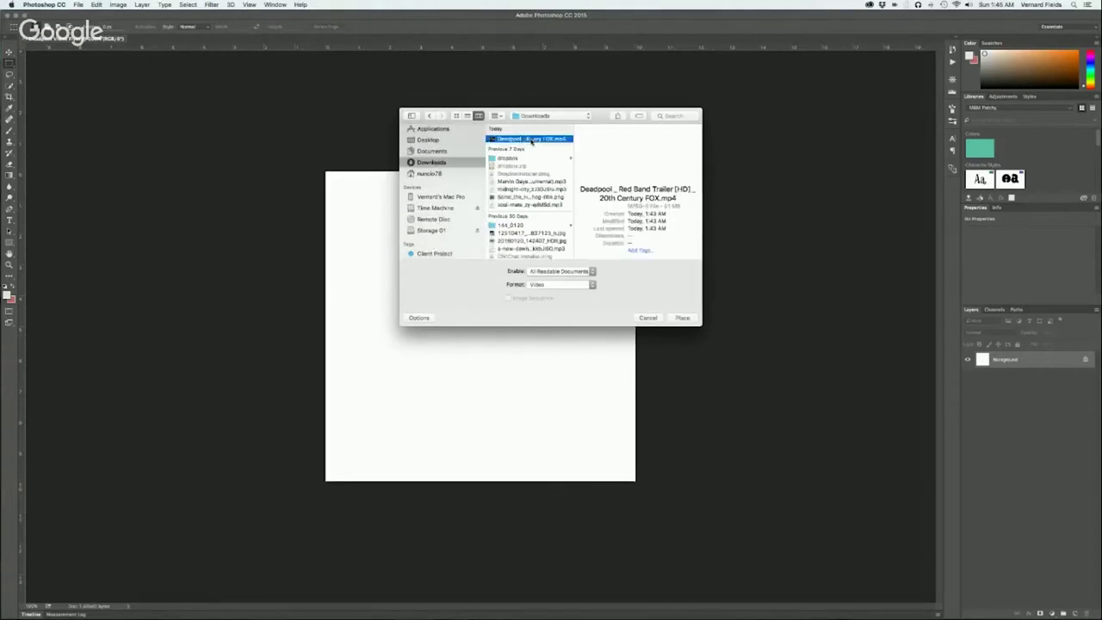
click(681, 318)
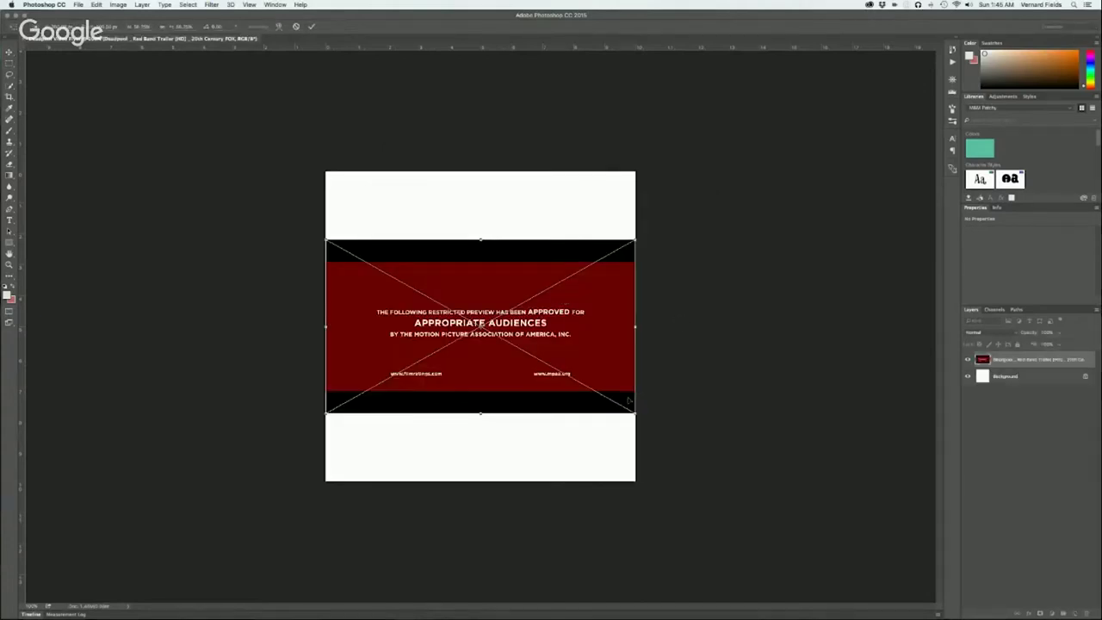
key(Return)
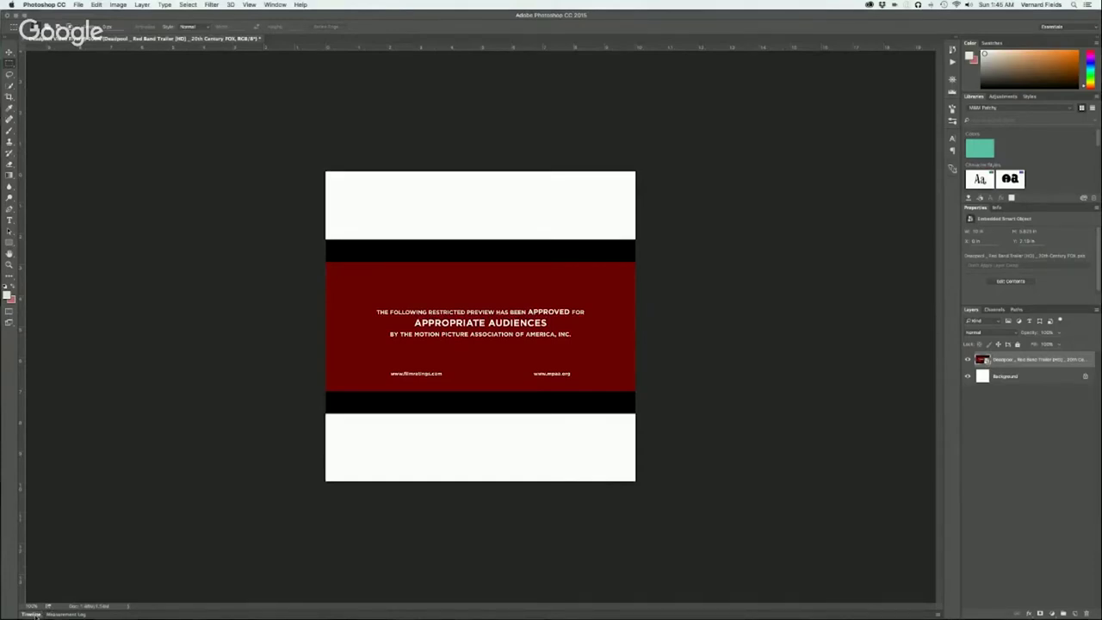
Step: Create a video timeline for the document containing the placed trailer
click(34, 616)
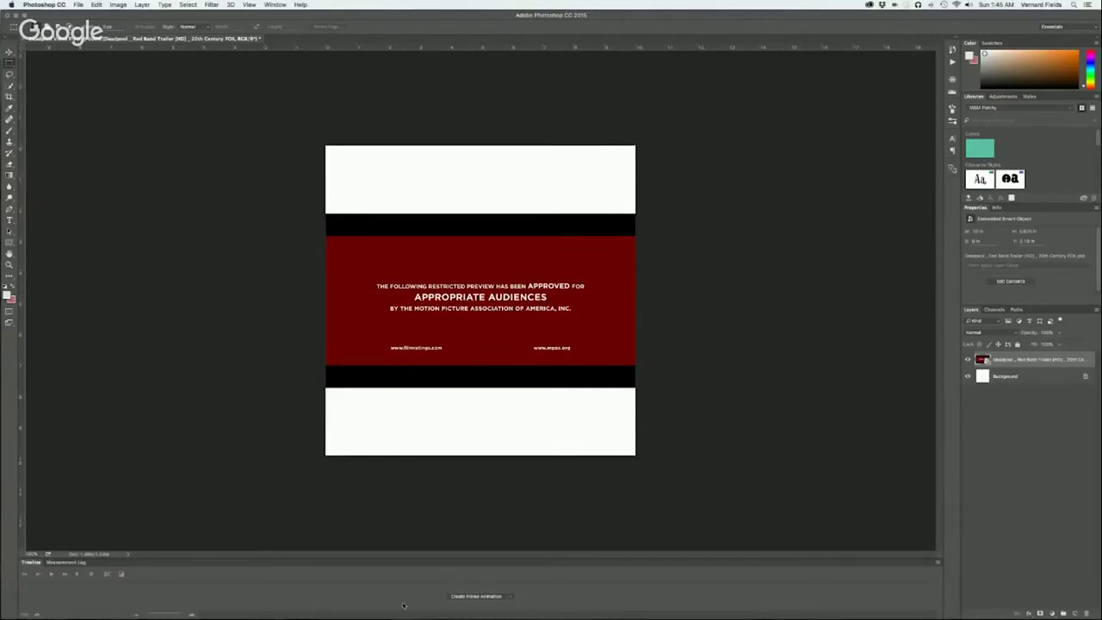
click(508, 596)
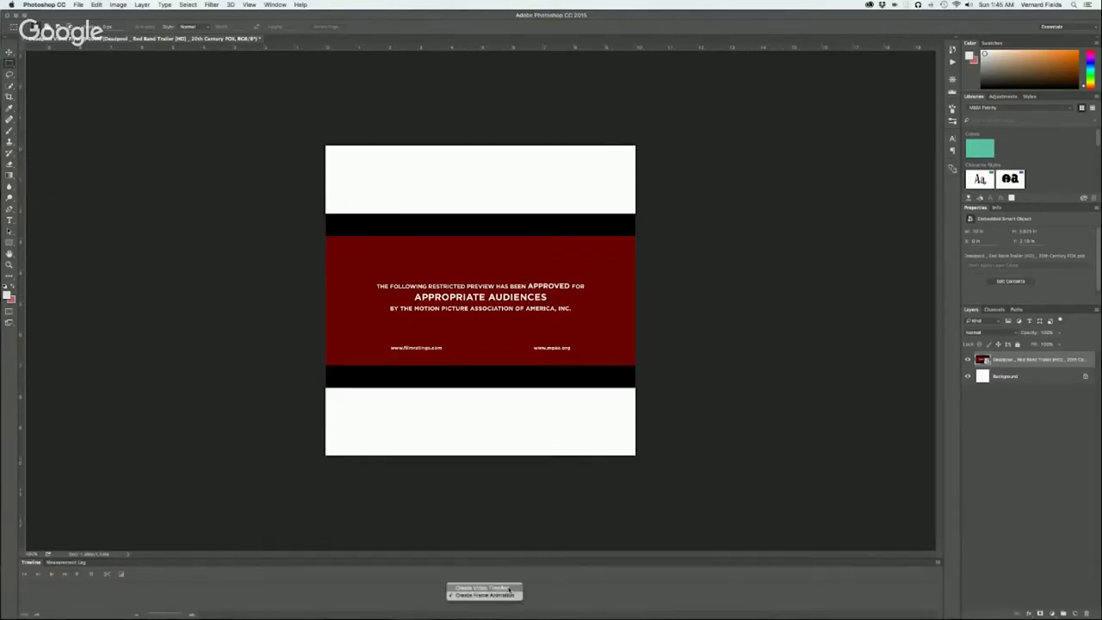
click(508, 588)
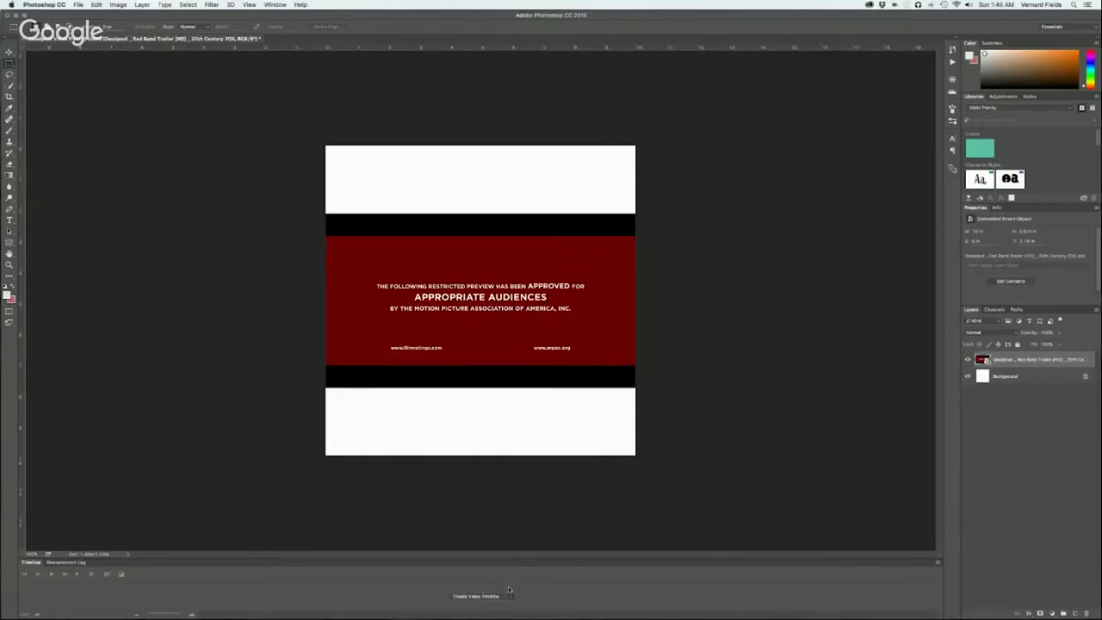
click(484, 598)
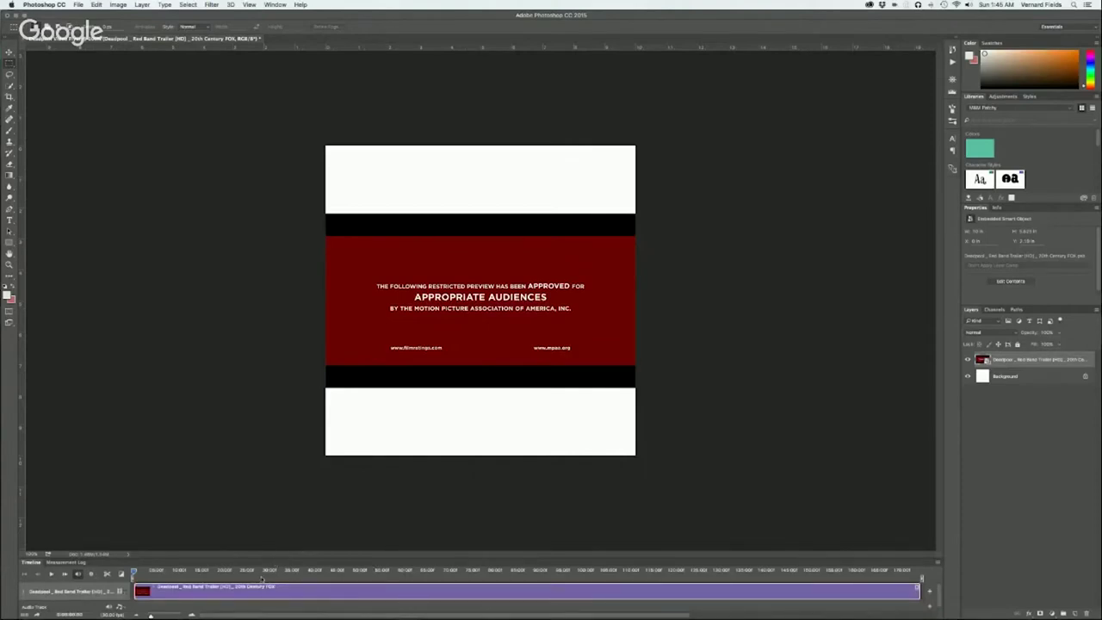
Step: Find the red MARVEL title frame in the trailer and trim the clip's start to it
drag(265, 573, 806, 579)
click(648, 569)
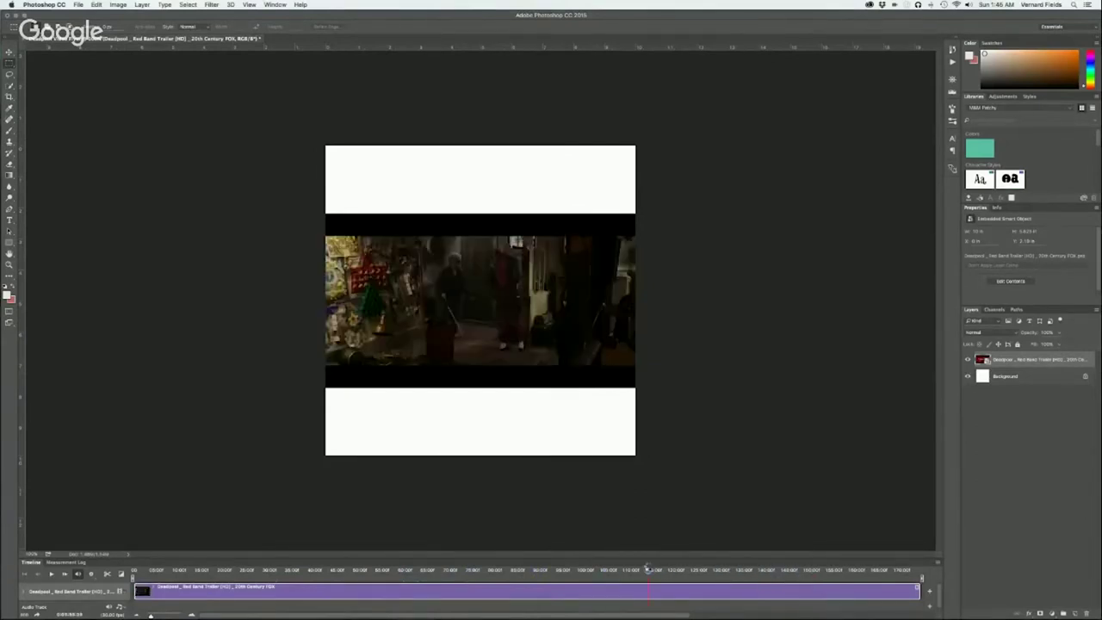
drag(648, 569, 364, 541)
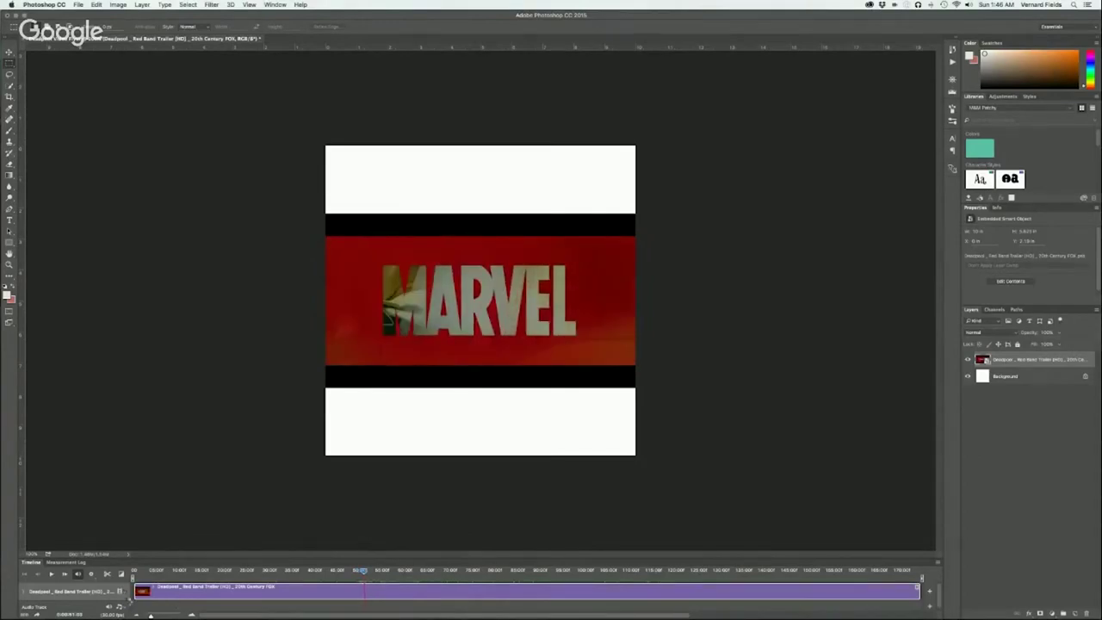
drag(363, 570, 363, 571)
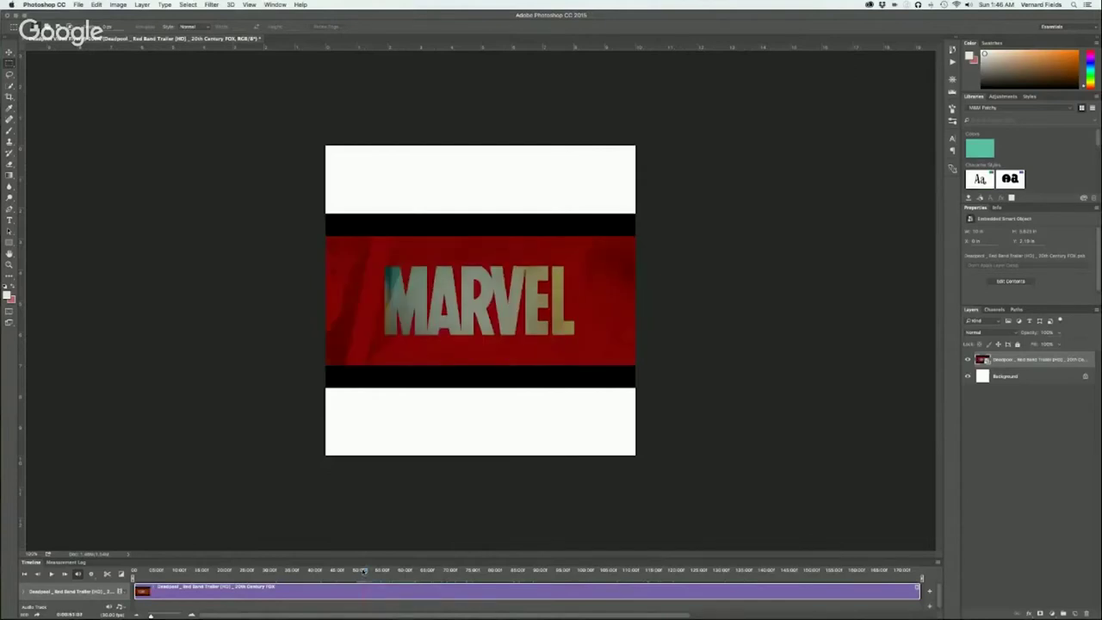
drag(134, 594, 232, 592)
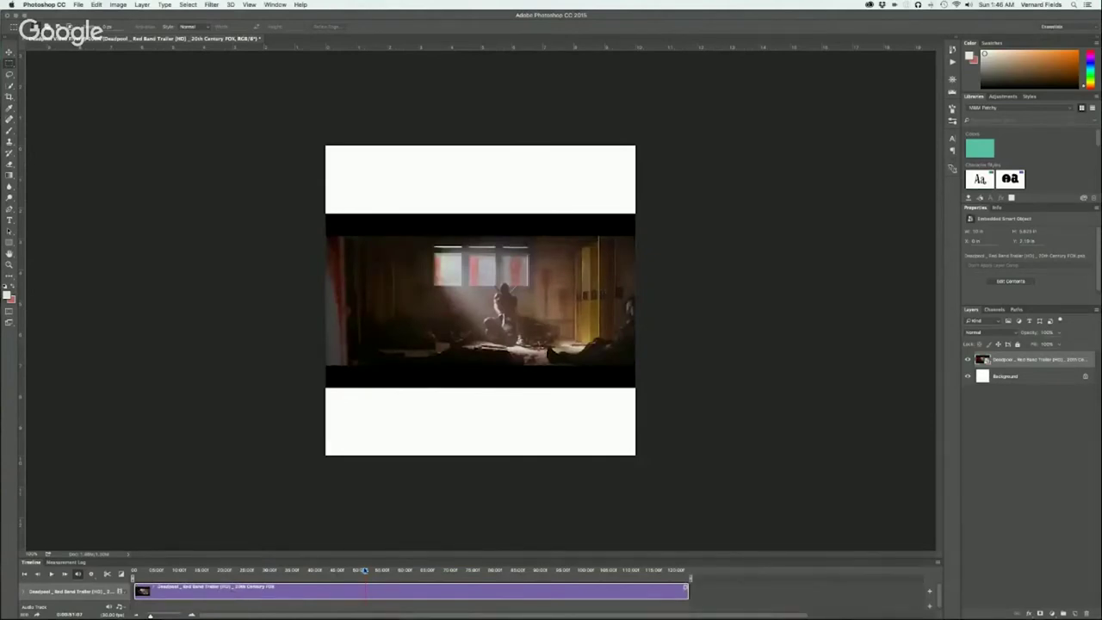
Step: Position the playhead at 15 seconds, trim the clip's end to it, and return to the first frame
drag(301, 569, 200, 577)
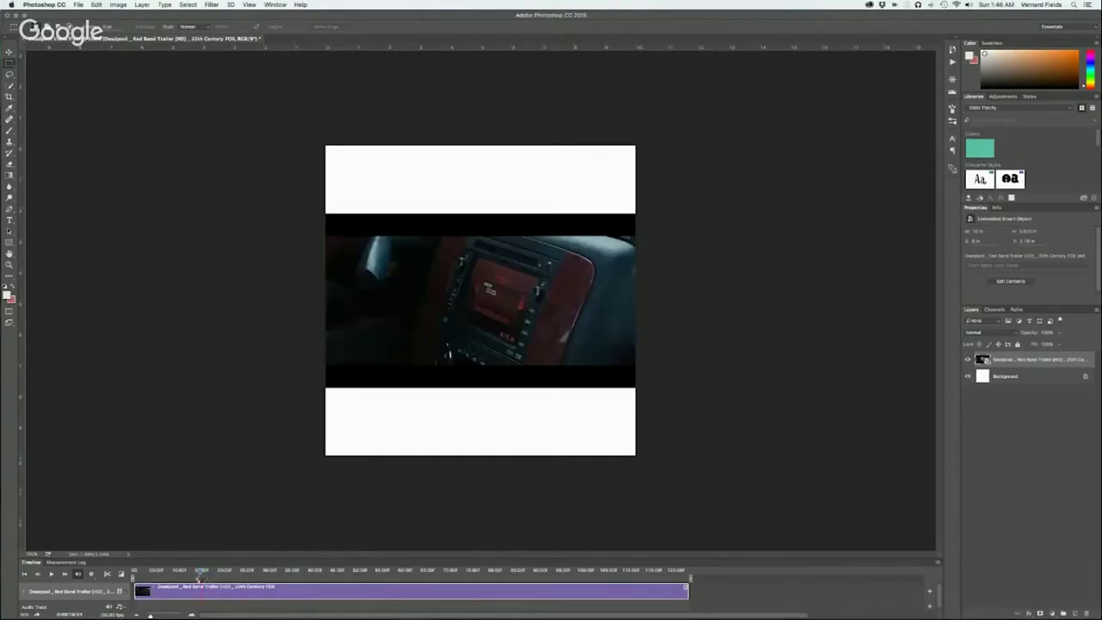
key(Right)
key(Right)
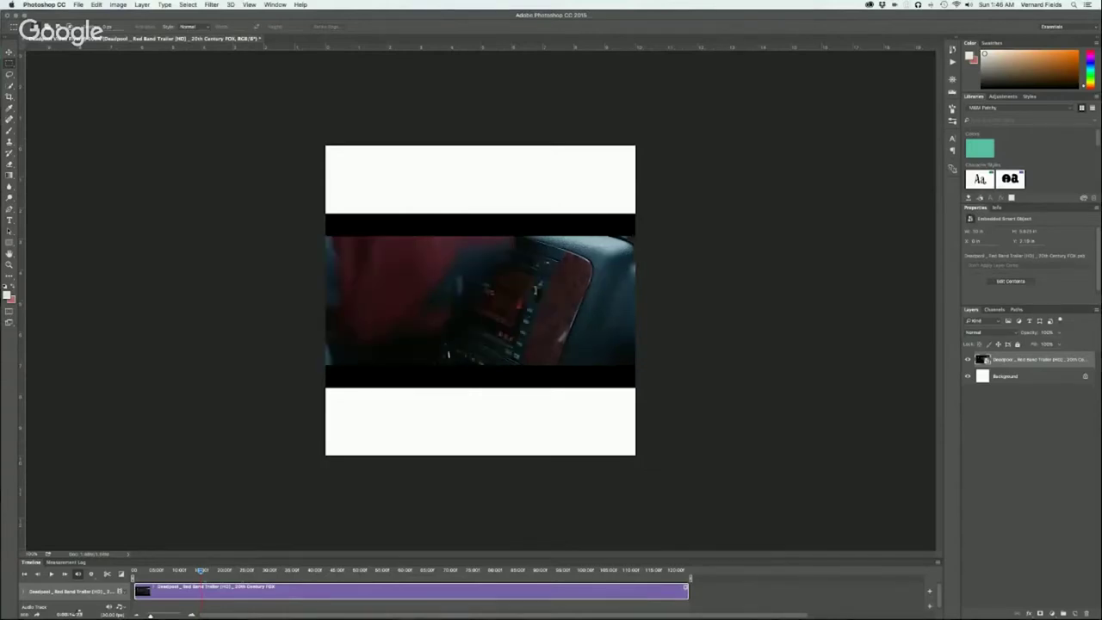
key(Right)
key(Right)
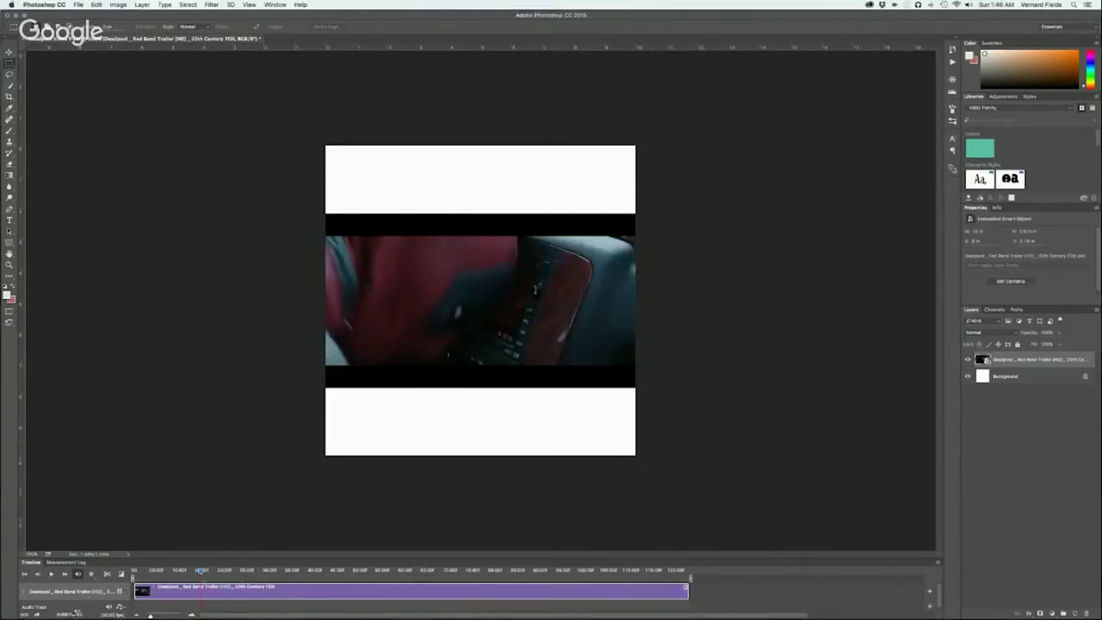
key(Right)
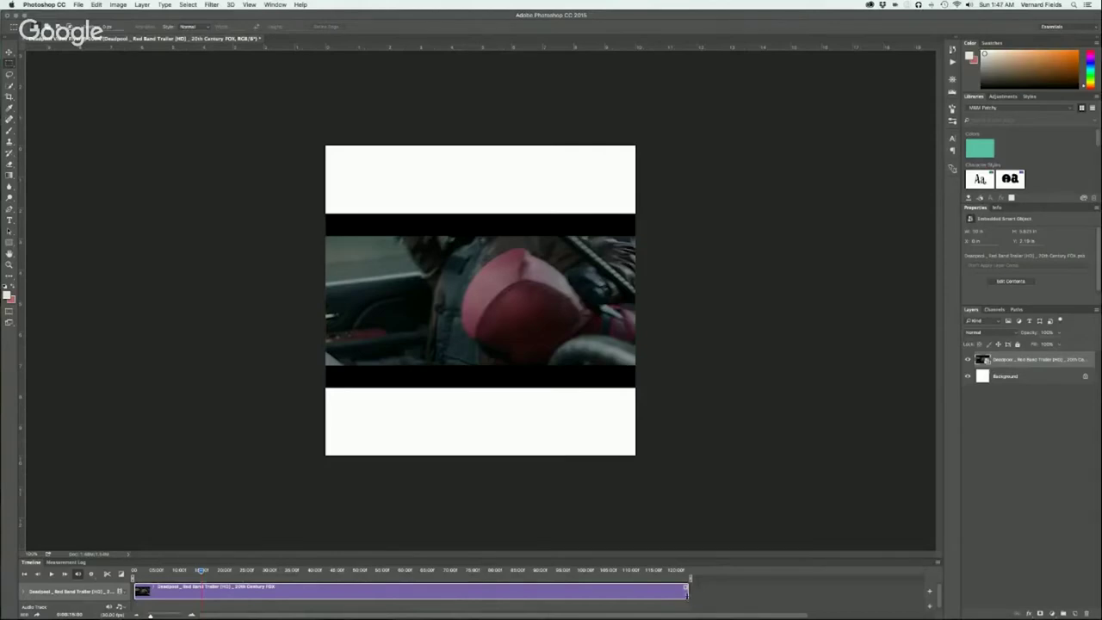
drag(686, 589, 133, 571)
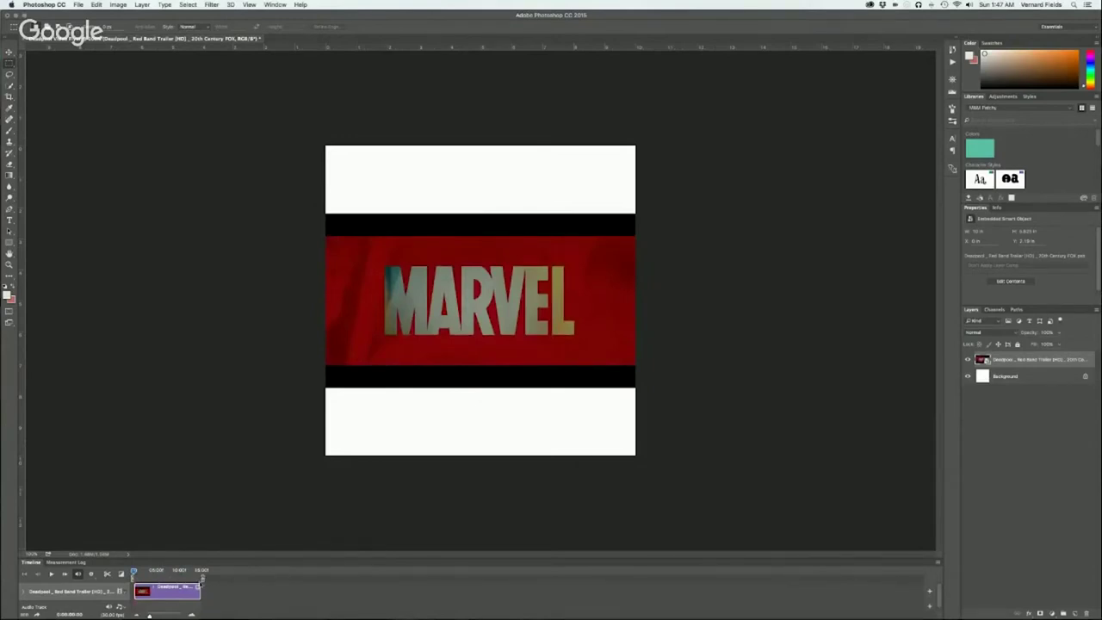
Step: Enlarge the timeline scale, preview the opening of the trimmed clip, and return the playhead to the first frame
drag(150, 615, 157, 615)
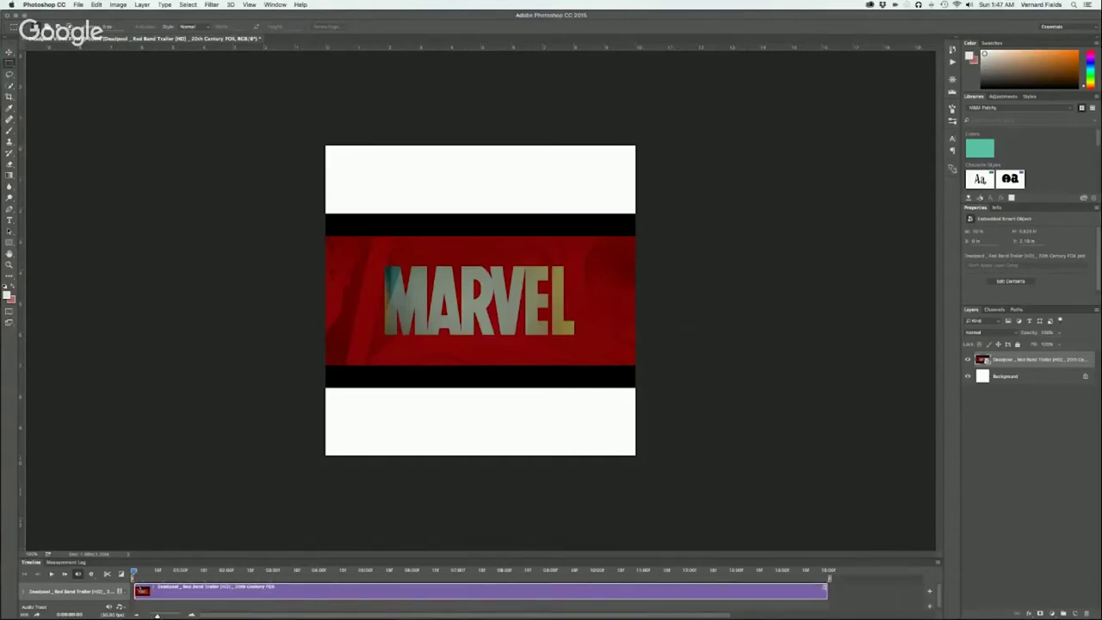
mouse_move(133, 573)
mouse_down()
mouse_move(284, 571)
mouse_move(133, 572)
mouse_up()
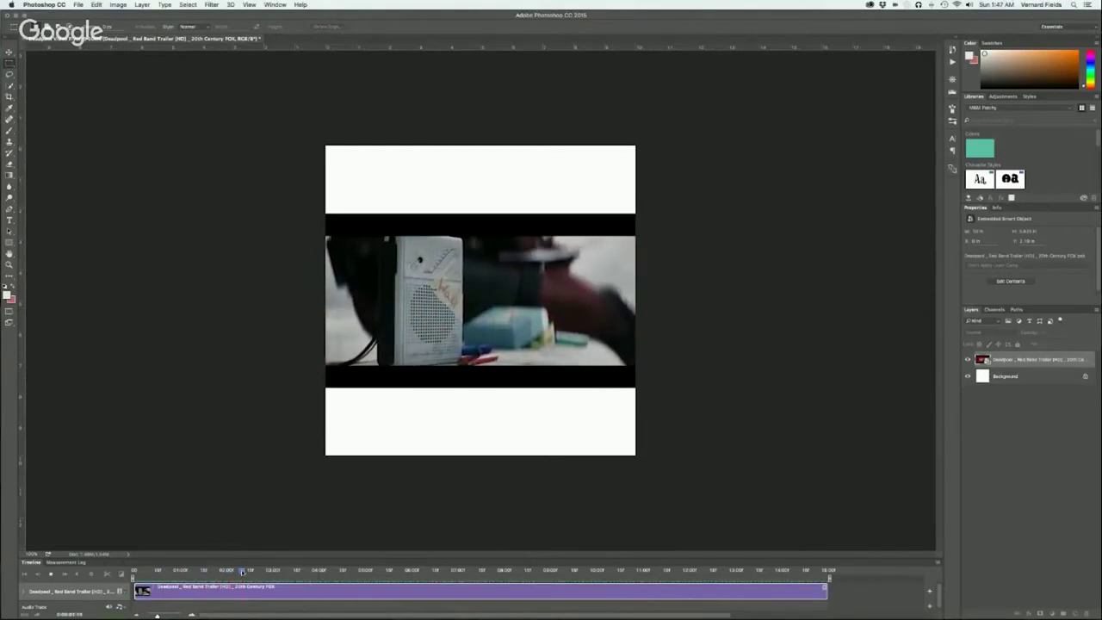
click(135, 570)
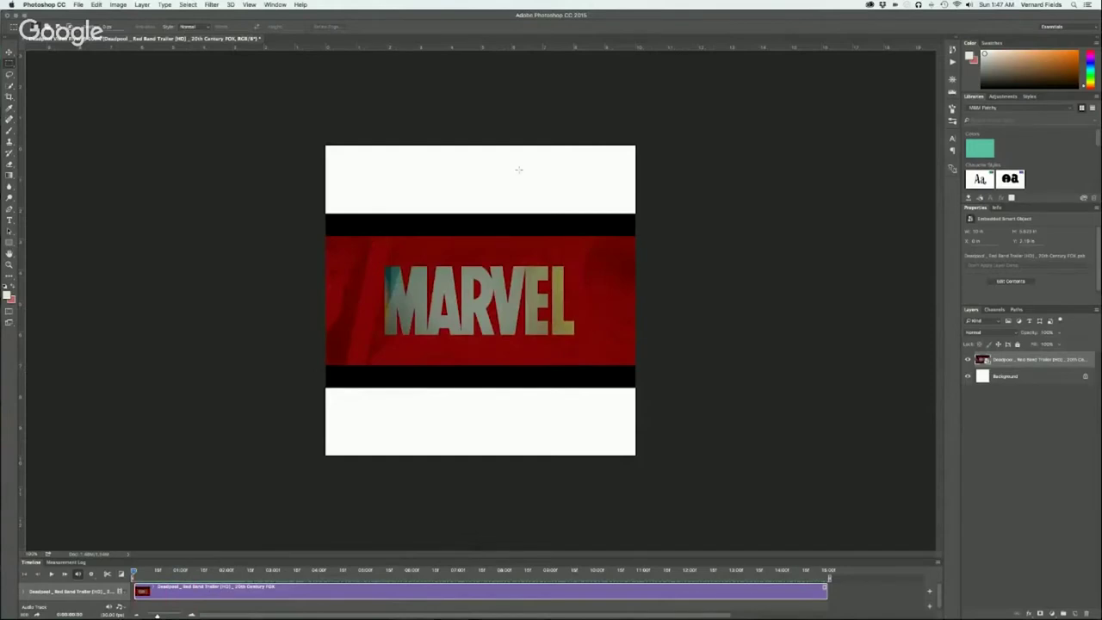
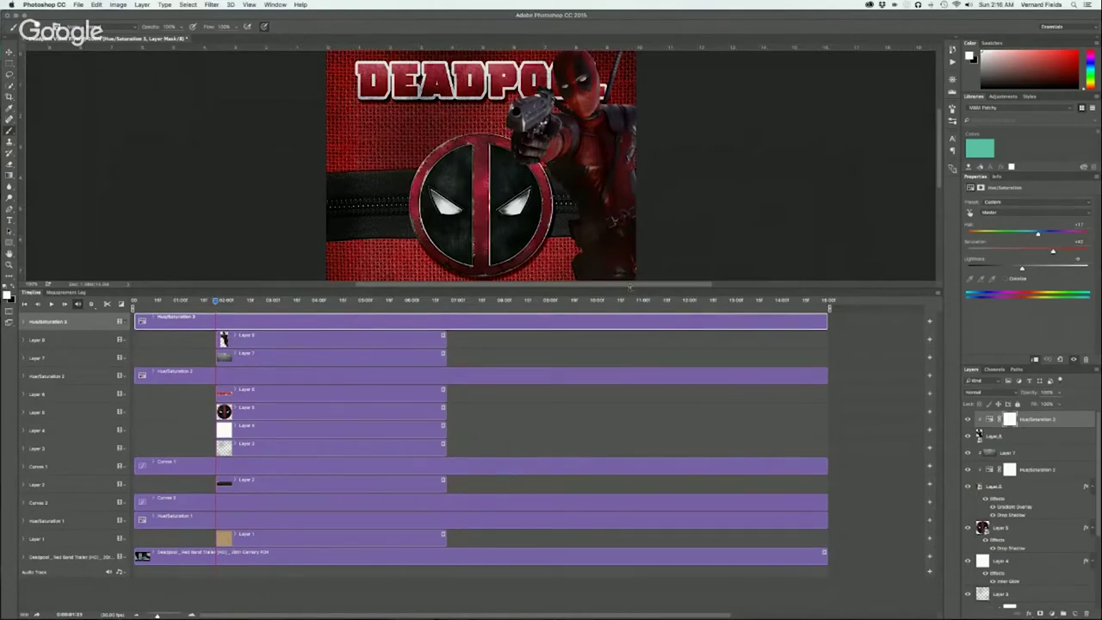
Step: Resize the timeline so nearly all the layer tracks show below the artwork, and activate the Move tool
drag(629, 288, 623, 402)
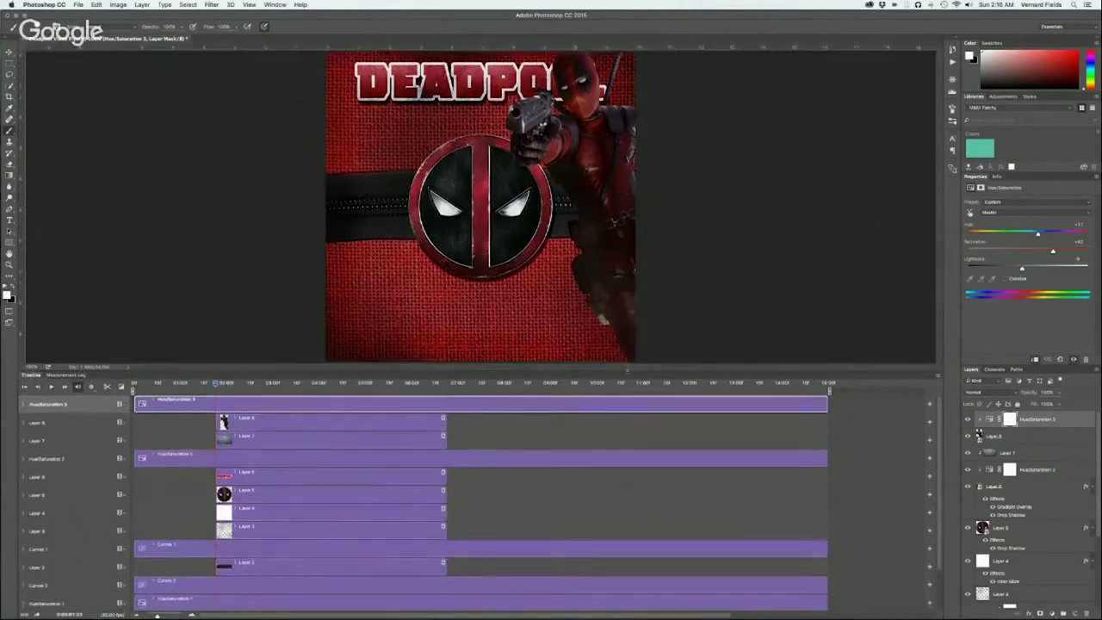
drag(624, 402, 638, 339)
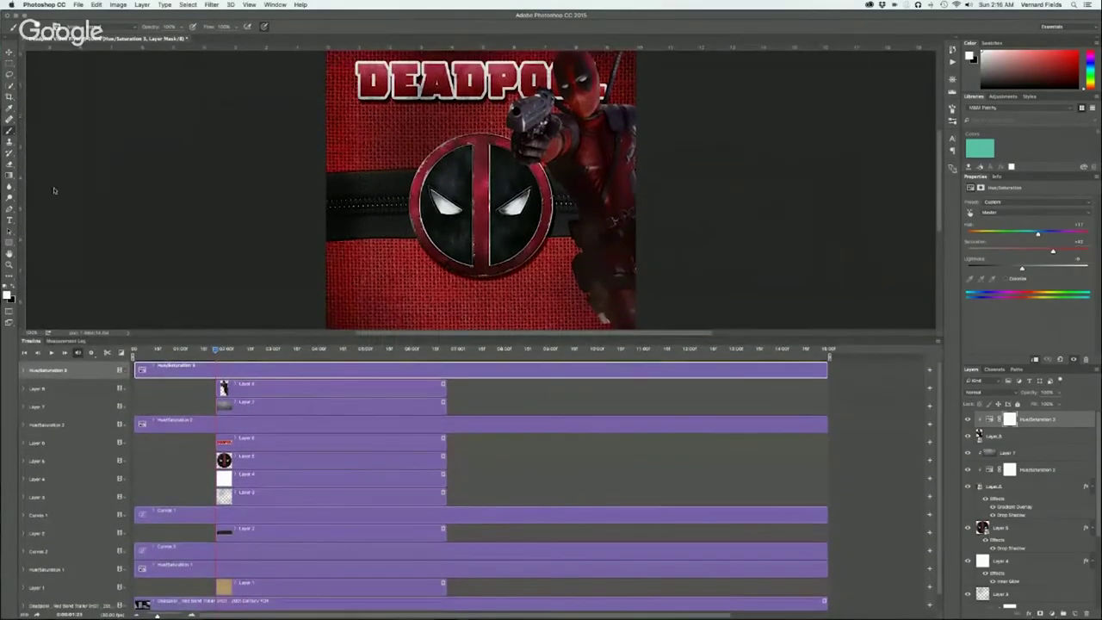
click(9, 53)
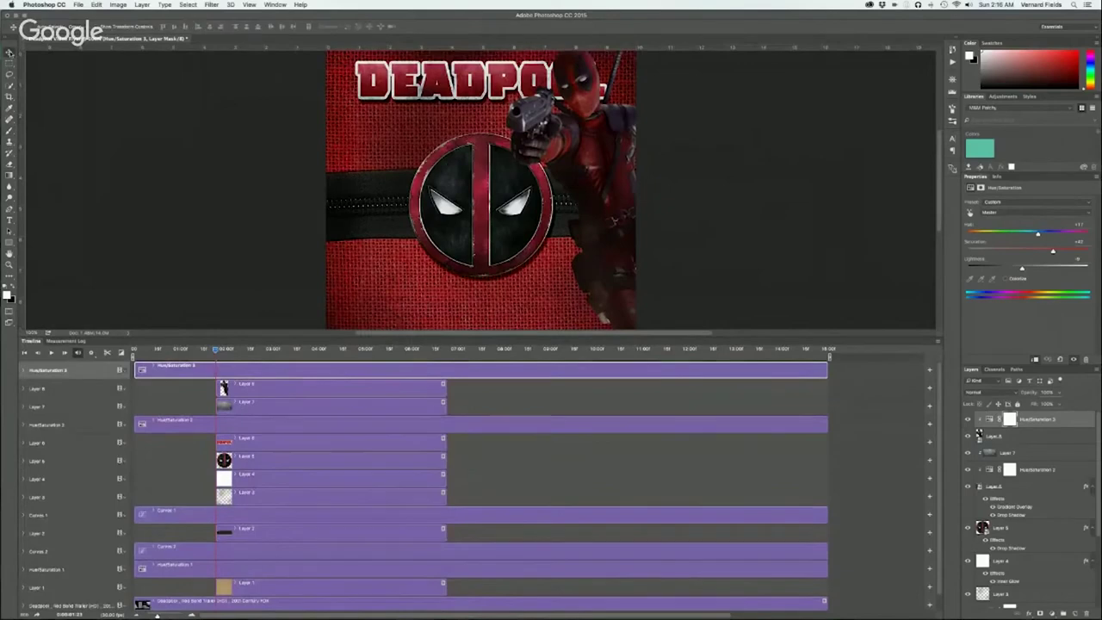
Step: Select the Layer 8 clip and scrub the playhead back to shortly after one second, where the MARVEL title is fading
click(336, 391)
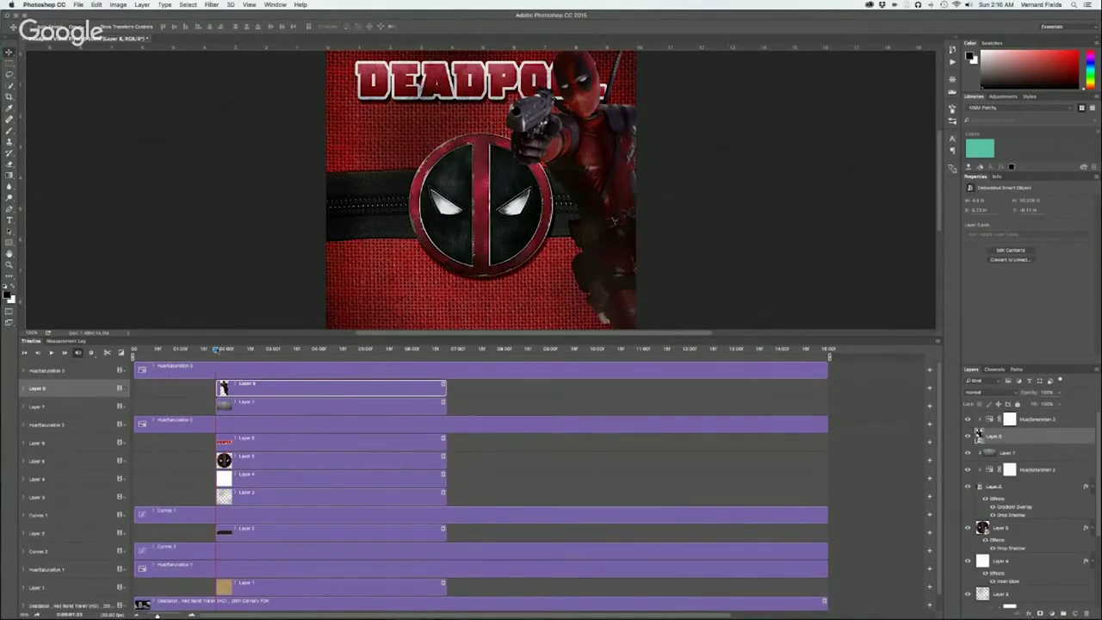
mouse_move(216, 351)
mouse_down()
mouse_move(133, 348)
mouse_move(568, 370)
mouse_move(486, 369)
mouse_move(799, 355)
mouse_move(222, 369)
mouse_up()
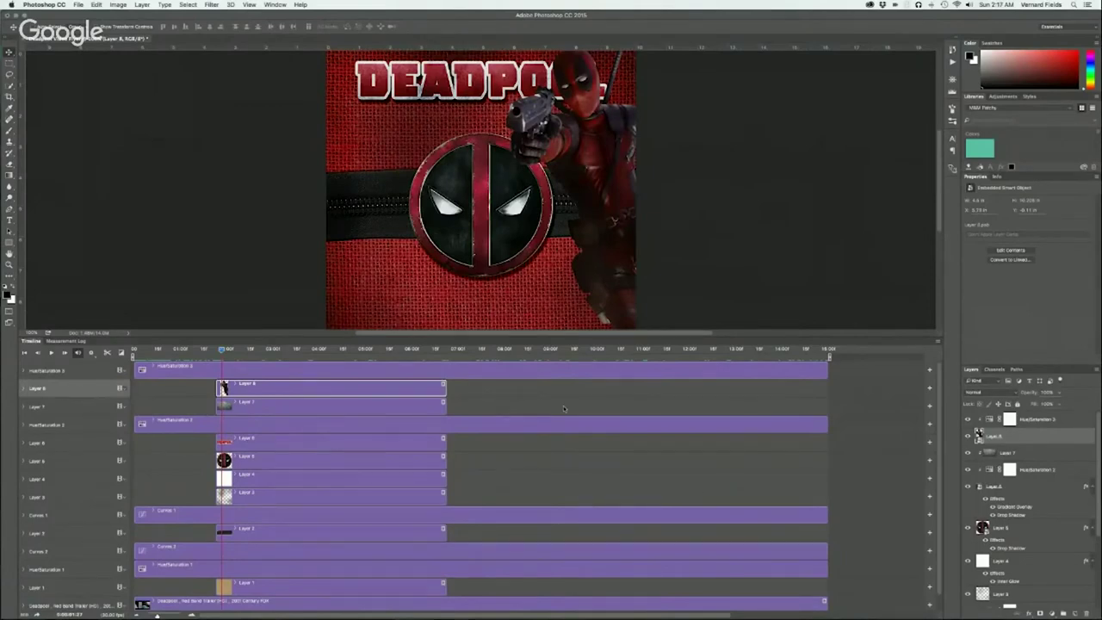
drag(222, 350, 179, 348)
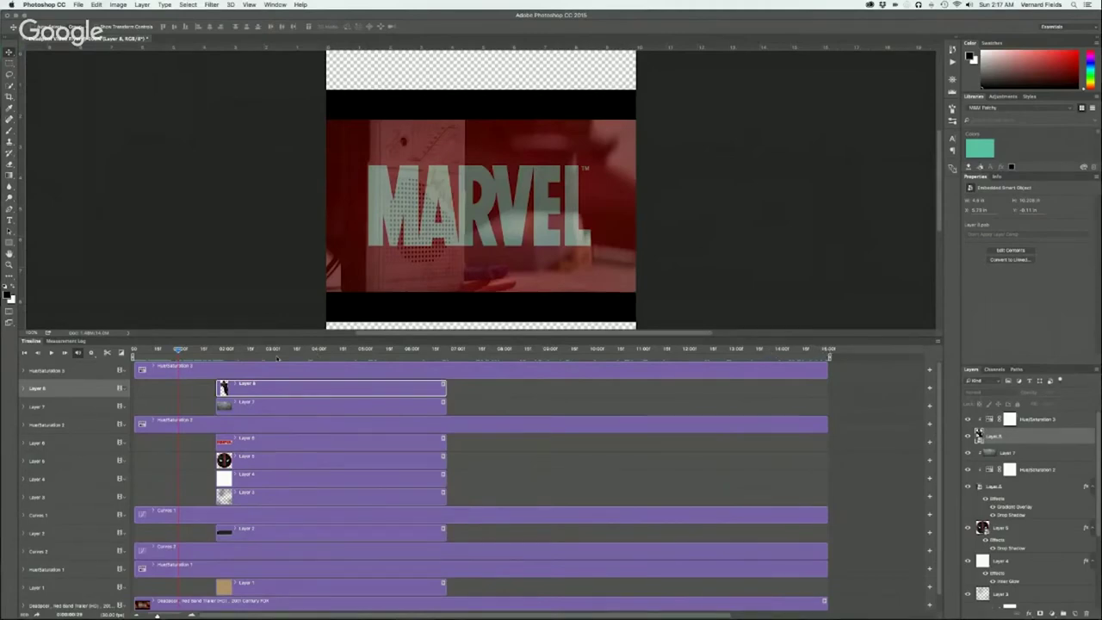
click(179, 350)
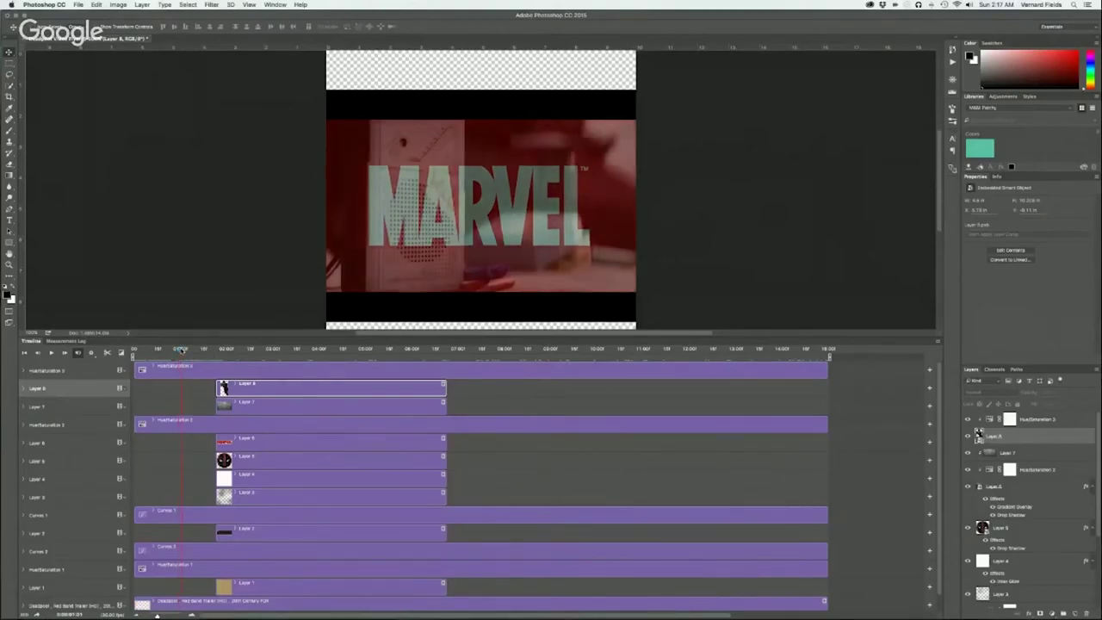
drag(181, 349, 187, 349)
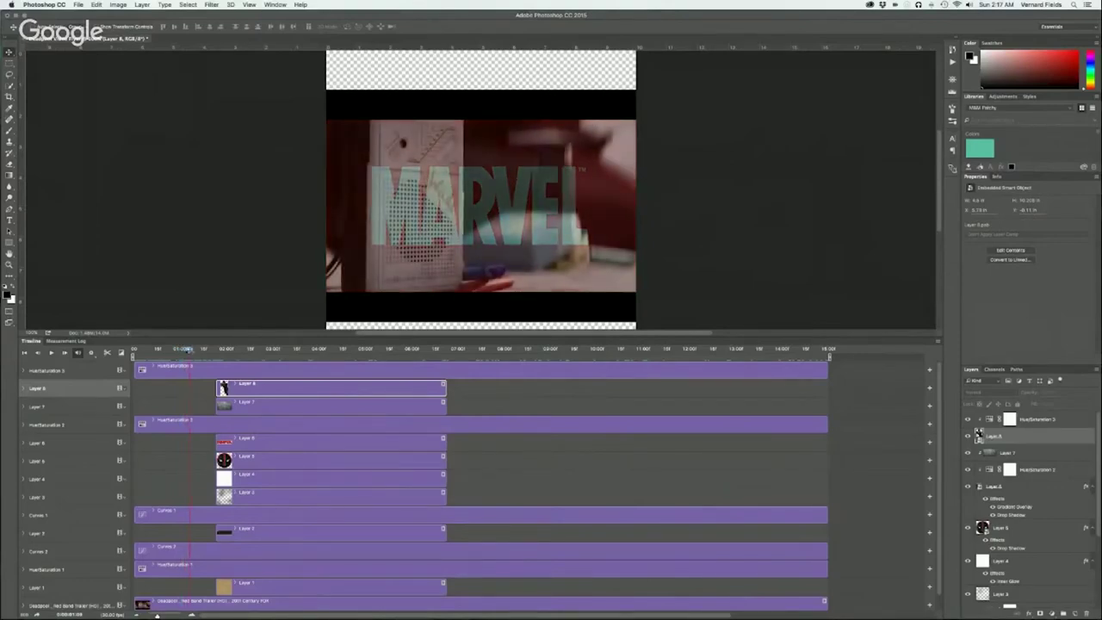
mouse_move(188, 348)
mouse_down()
mouse_move(286, 368)
mouse_move(188, 363)
mouse_up()
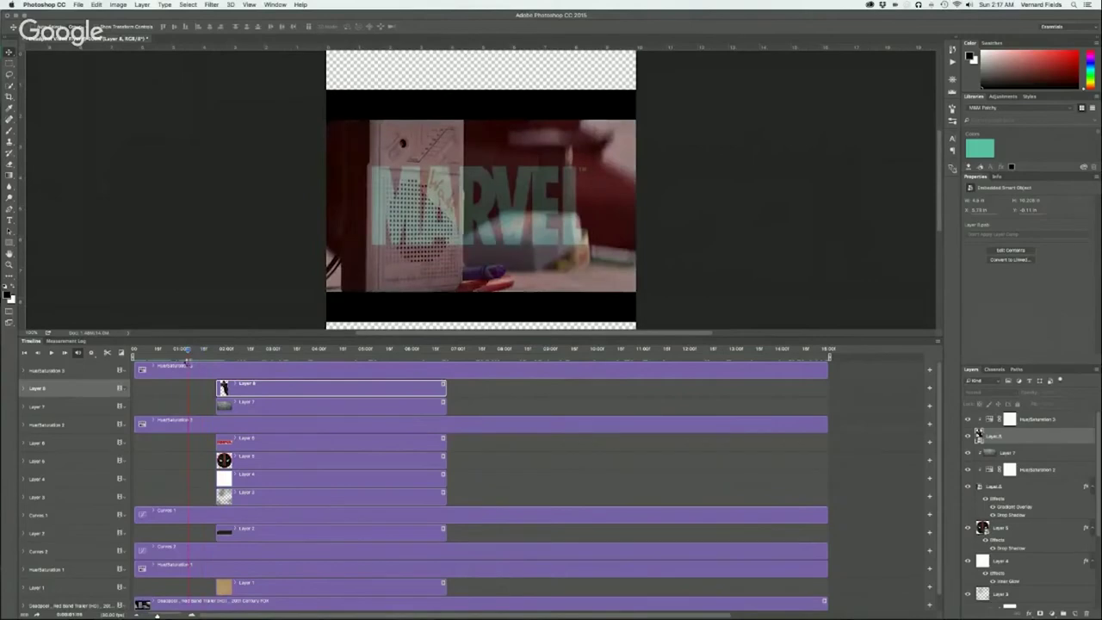
Step: Add the Layer 7 through Layer 1 clips to the selection and move all selected clips to the start of the timeline
shift+click(363, 406)
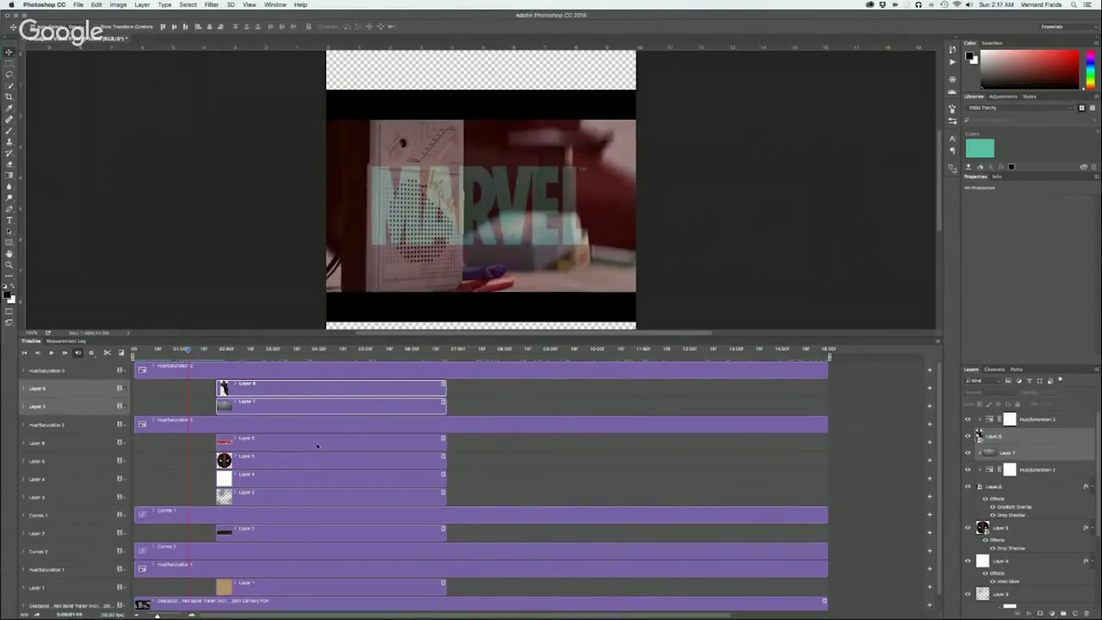
shift+click(313, 444)
shift+click(314, 462)
shift+click(308, 478)
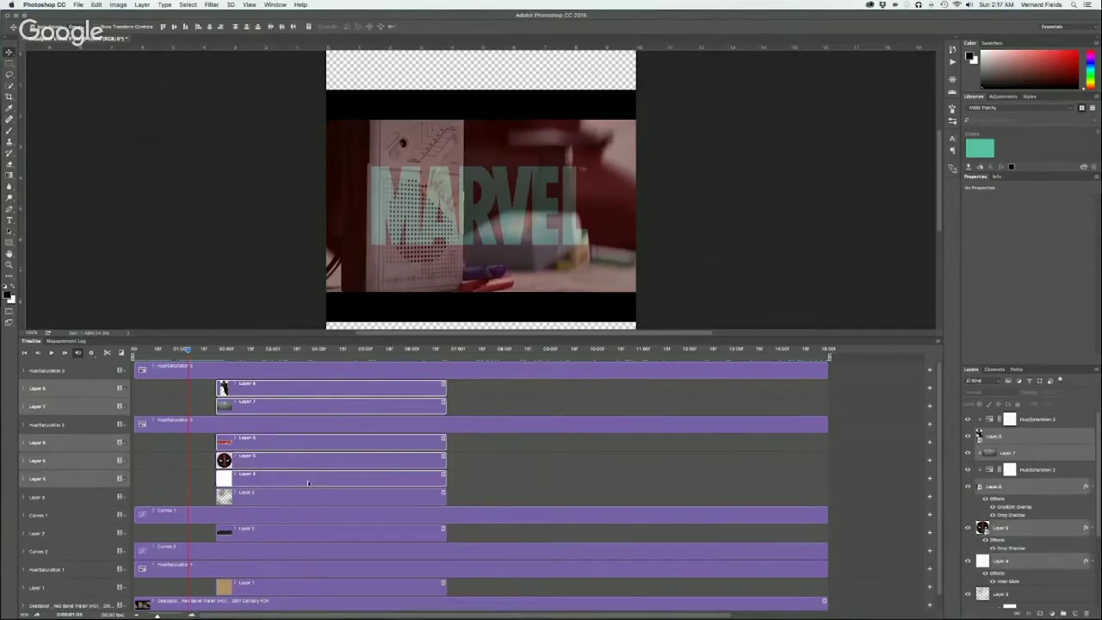
shift+click(305, 497)
shift+click(295, 531)
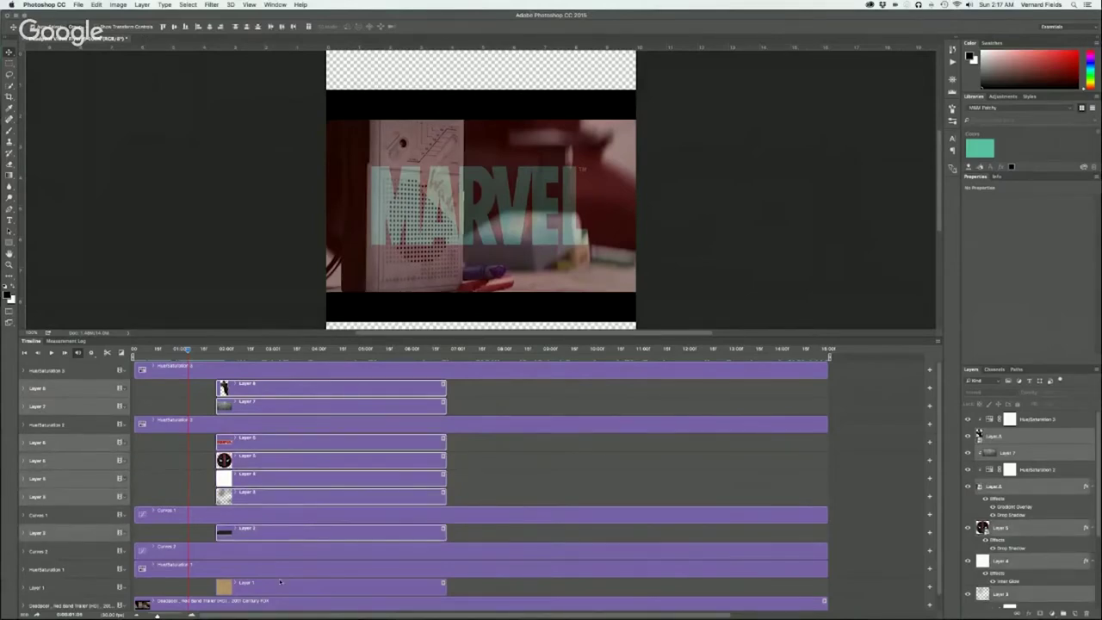
shift+click(278, 584)
scroll(384, 547, down, 1)
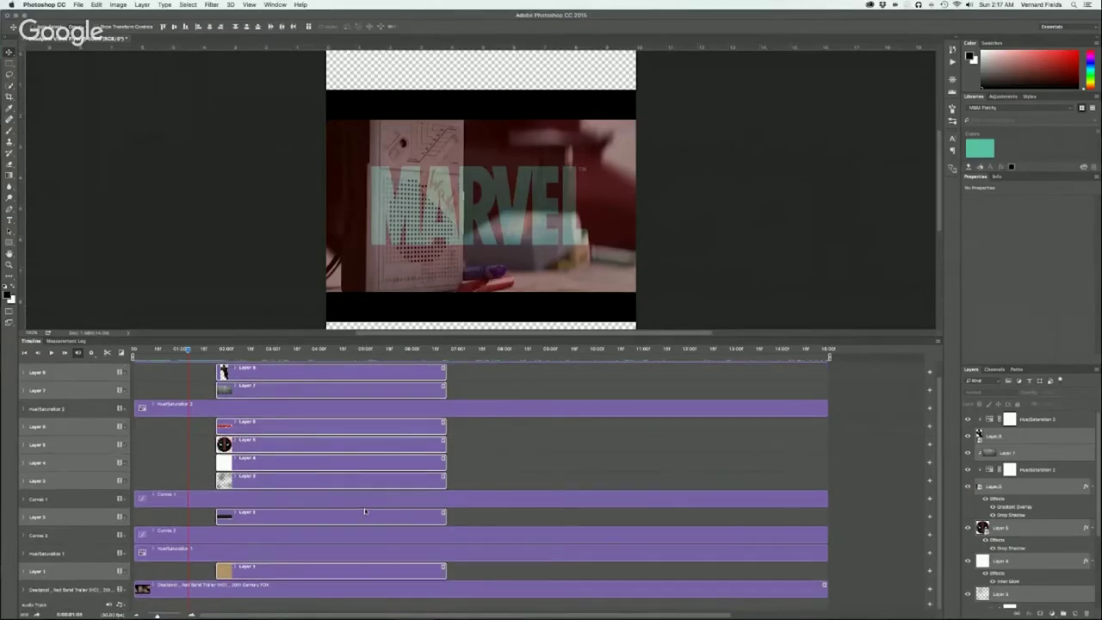
drag(315, 480, 252, 487)
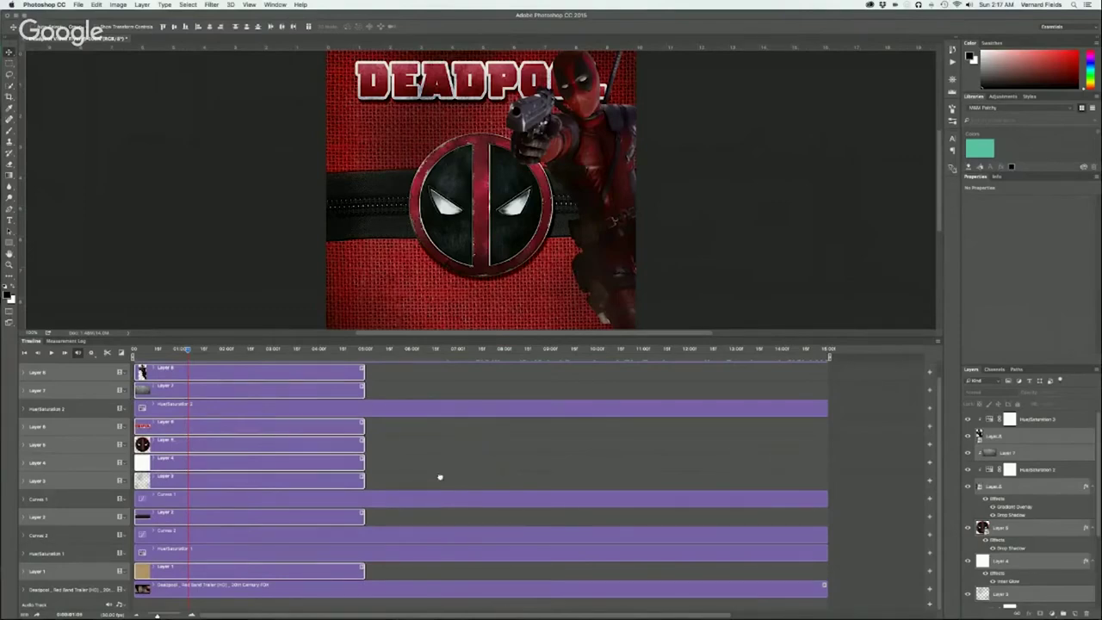
Step: Extend the ends of the Layer 8, Layer 7 and Layer 6 clips to the end of the trailer clip at 15 seconds
scroll(454, 383, up, 2)
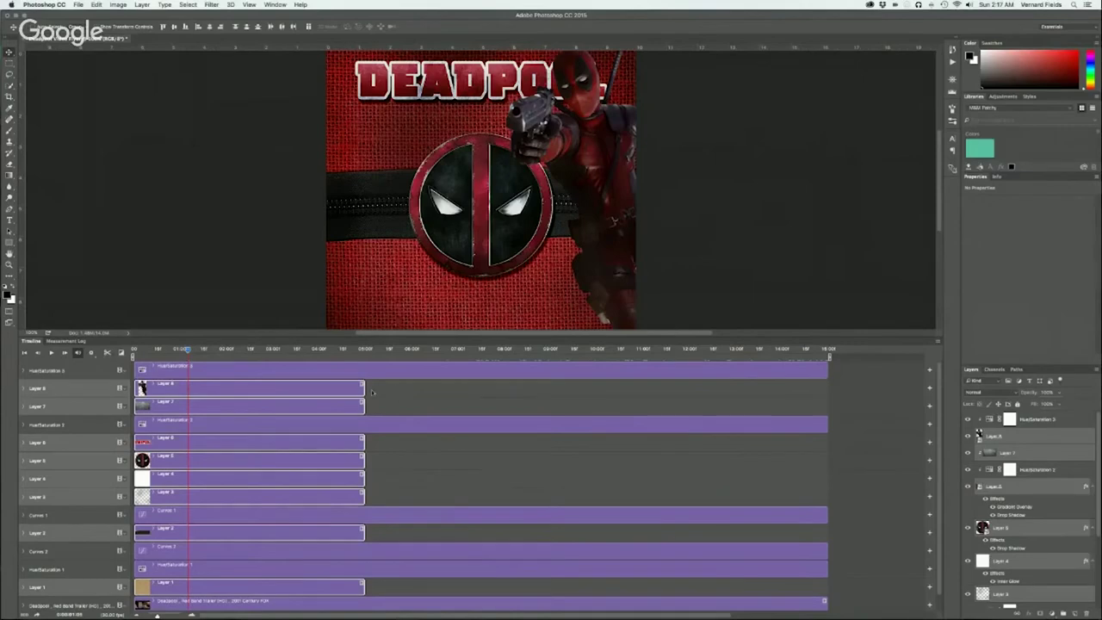
drag(362, 389, 826, 390)
drag(363, 405, 824, 417)
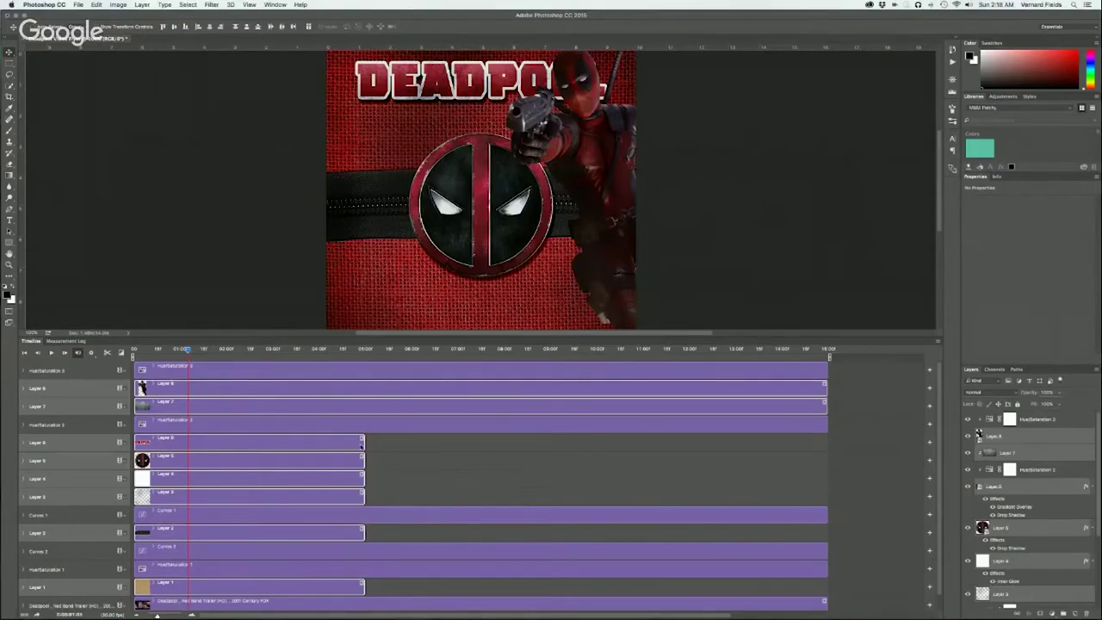
drag(362, 446, 826, 457)
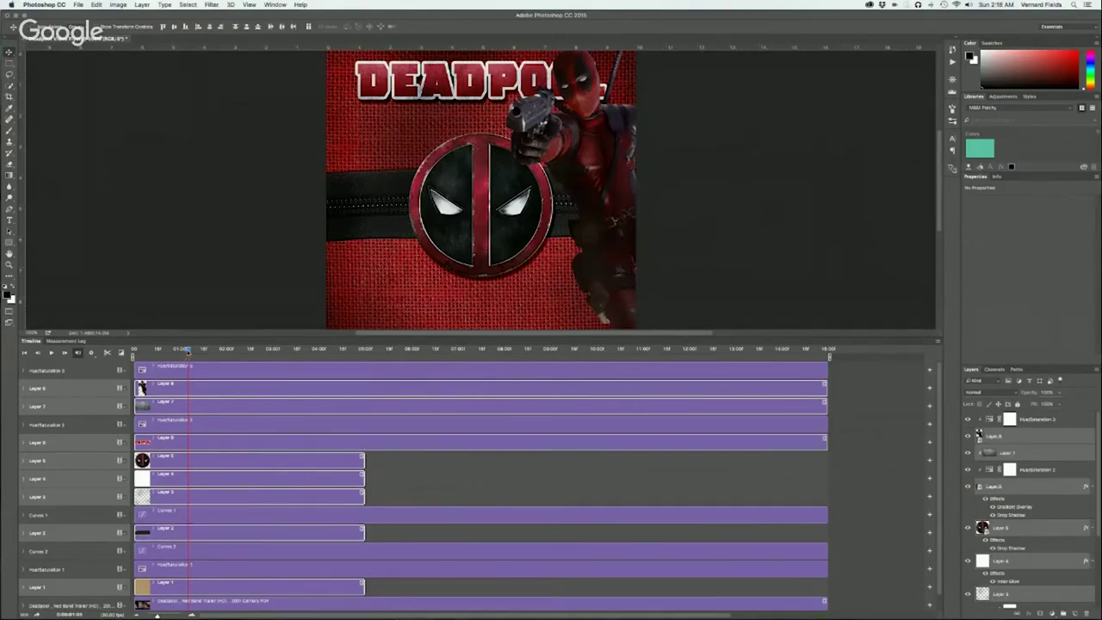
Step: Move the playhead to about 6.5 seconds, extend the Layer 5 through Layer 1 clips to the 15-second end, and deselect all clips
drag(188, 353, 432, 372)
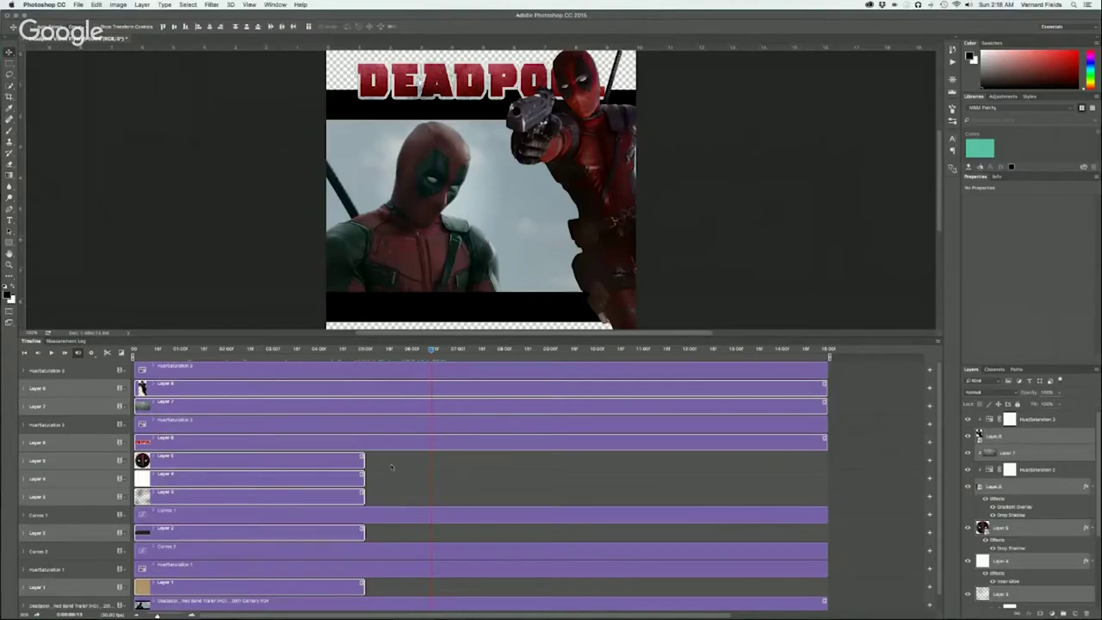
drag(362, 460, 826, 460)
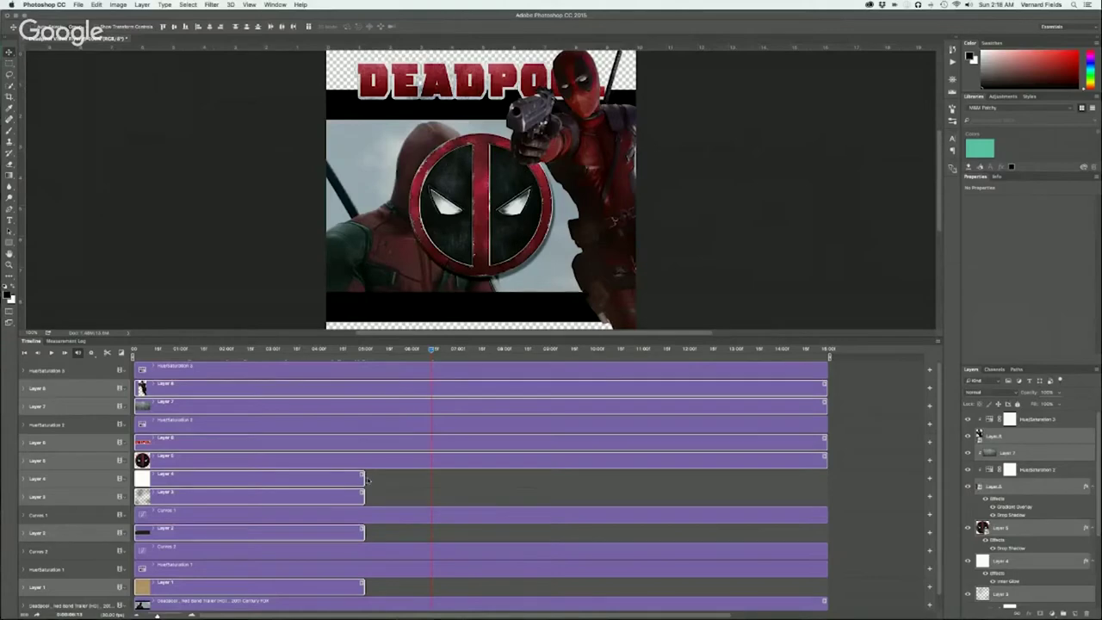
drag(363, 479, 818, 492)
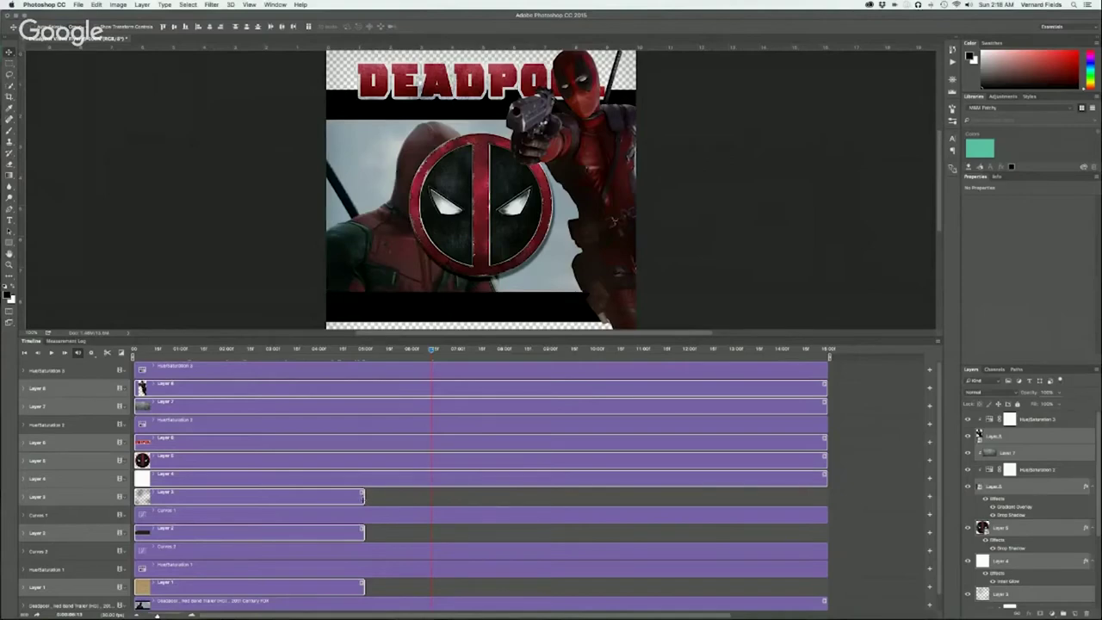
drag(362, 497, 826, 496)
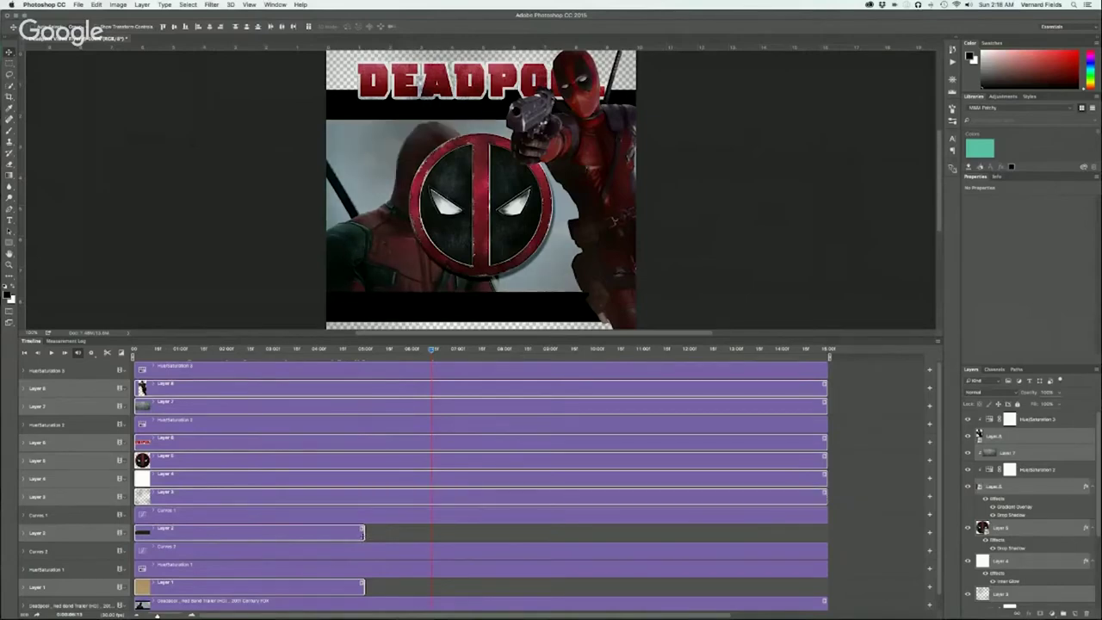
drag(362, 532, 820, 543)
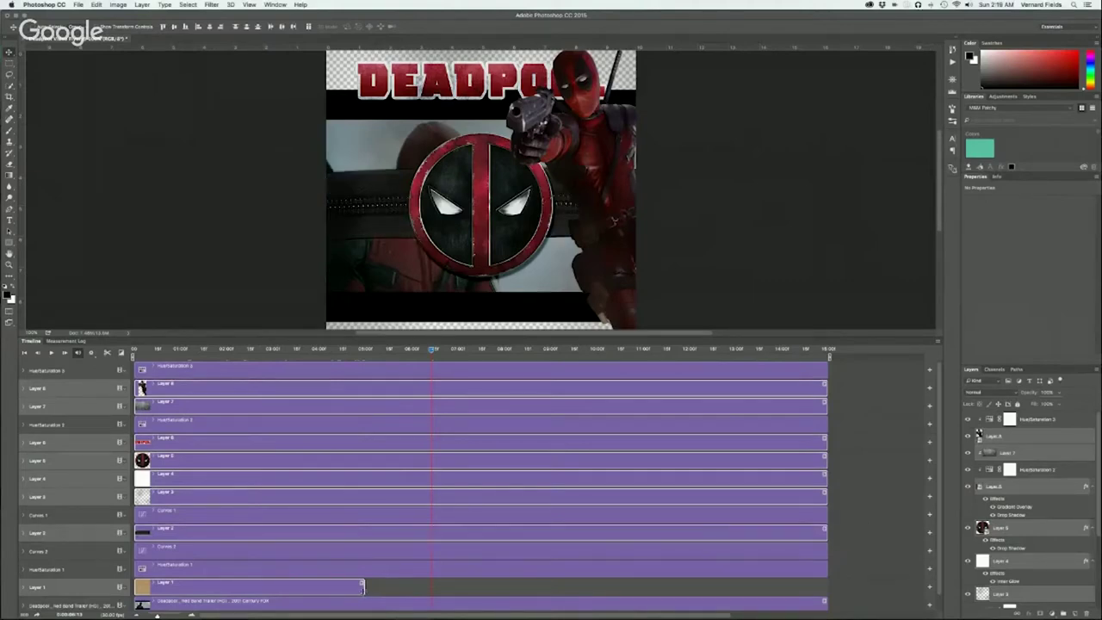
drag(363, 586, 826, 587)
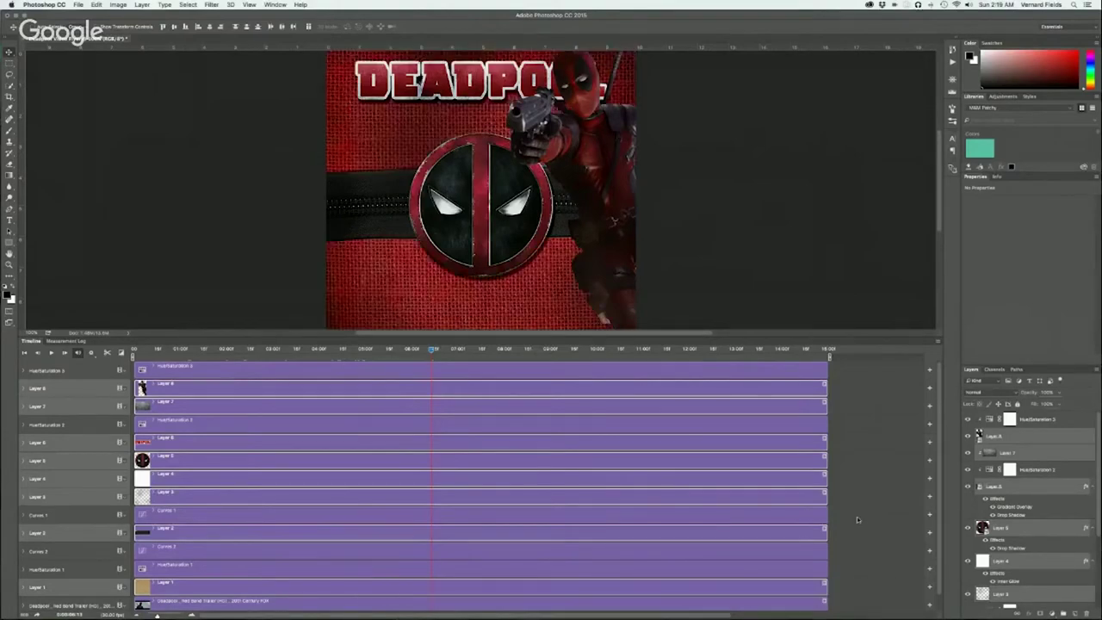
scroll(857, 519, down, 1)
scroll(857, 519, up, 1)
click(835, 449)
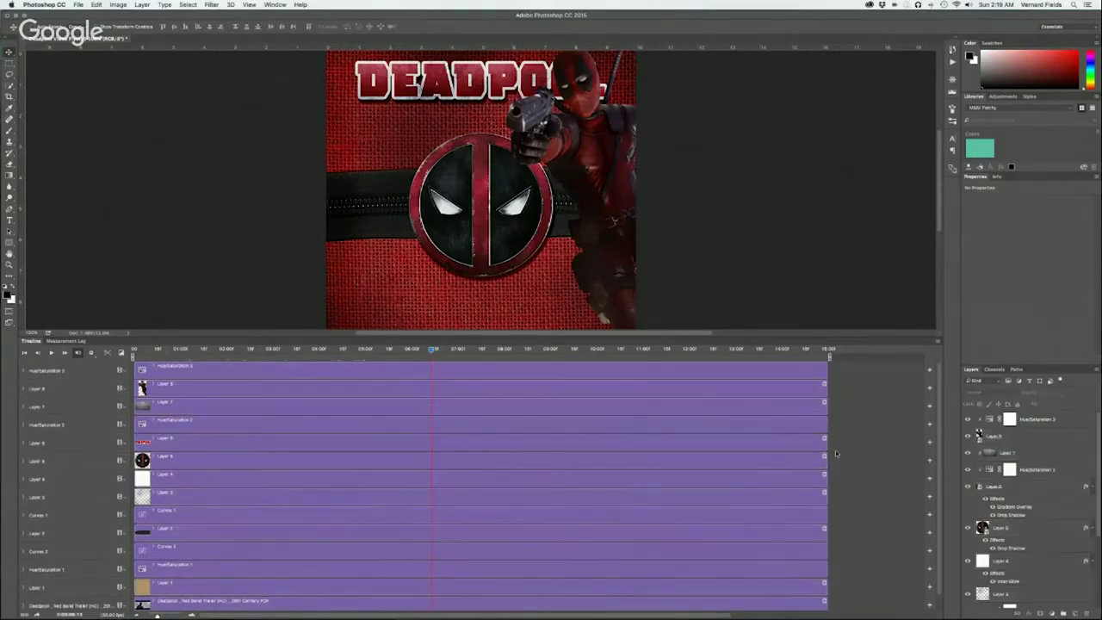
Step: Group the Hue/Saturation 3 and Layer 8 layers, and check the group's contents in the timeline
click(1061, 421)
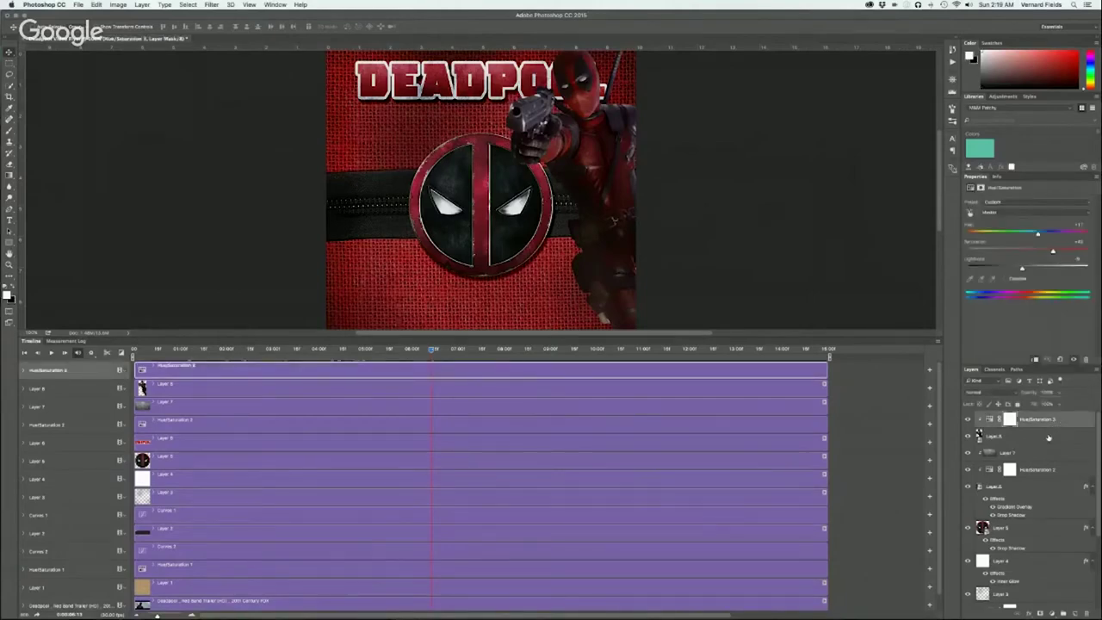
shift+click(1048, 437)
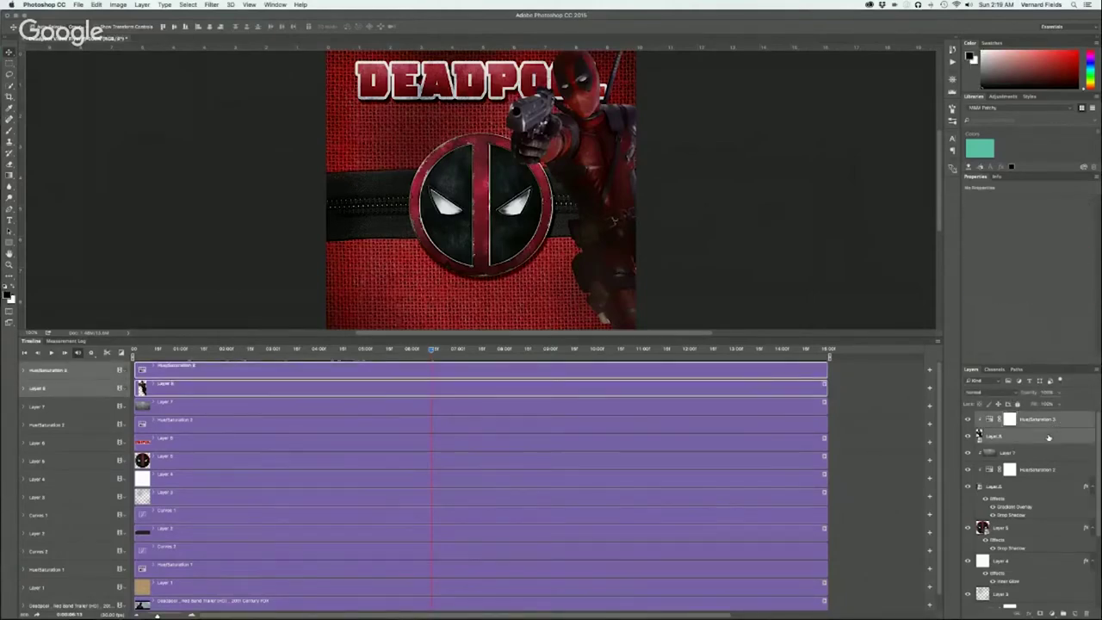
key(super+g)
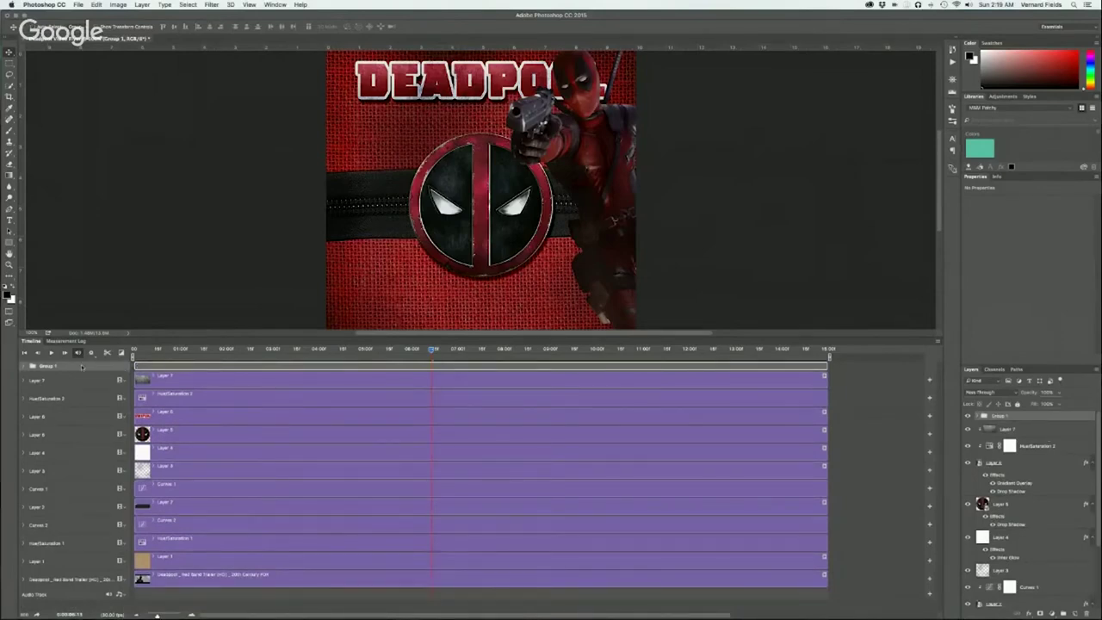
click(24, 367)
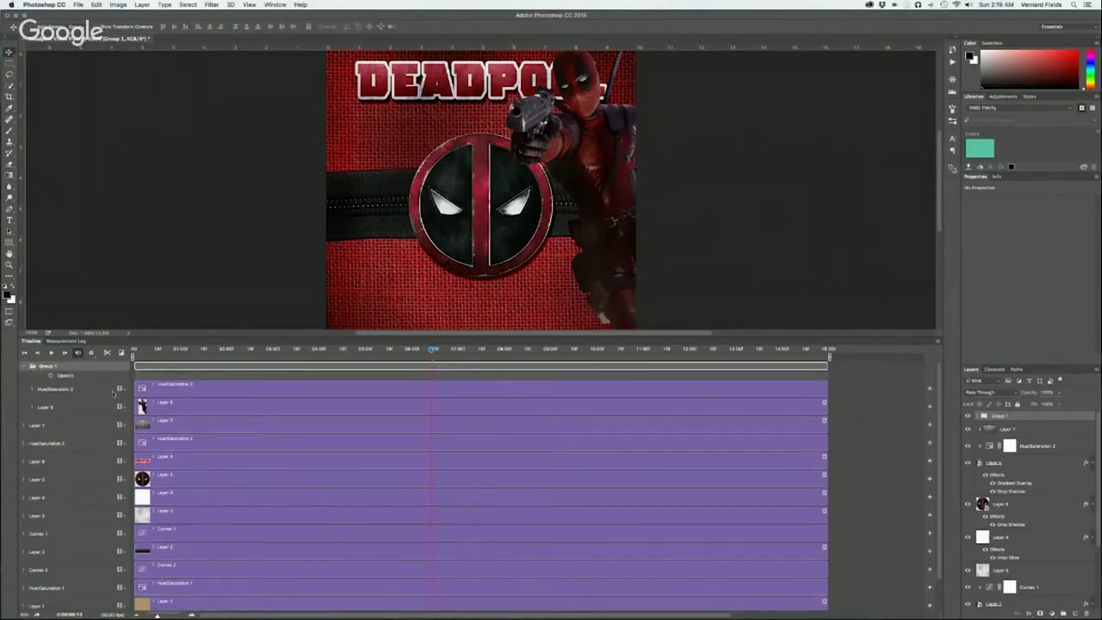
click(24, 366)
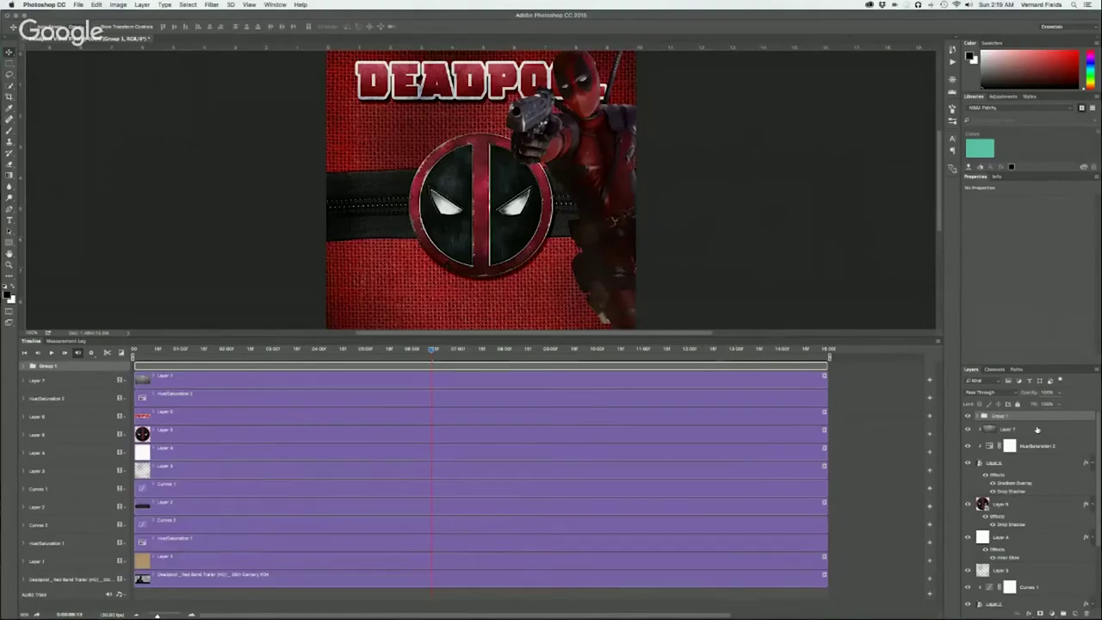
Step: Rename the new group deadpool and toggle its visibility off and on to check what it contains
double_click(999, 417)
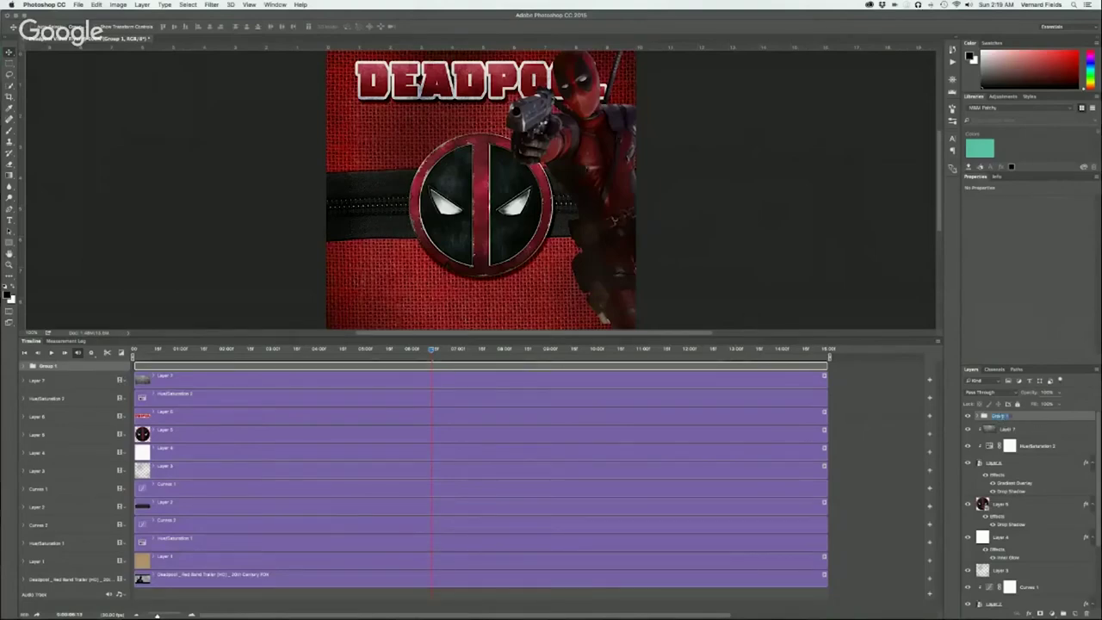
text(text)
text(pool)
key(Return)
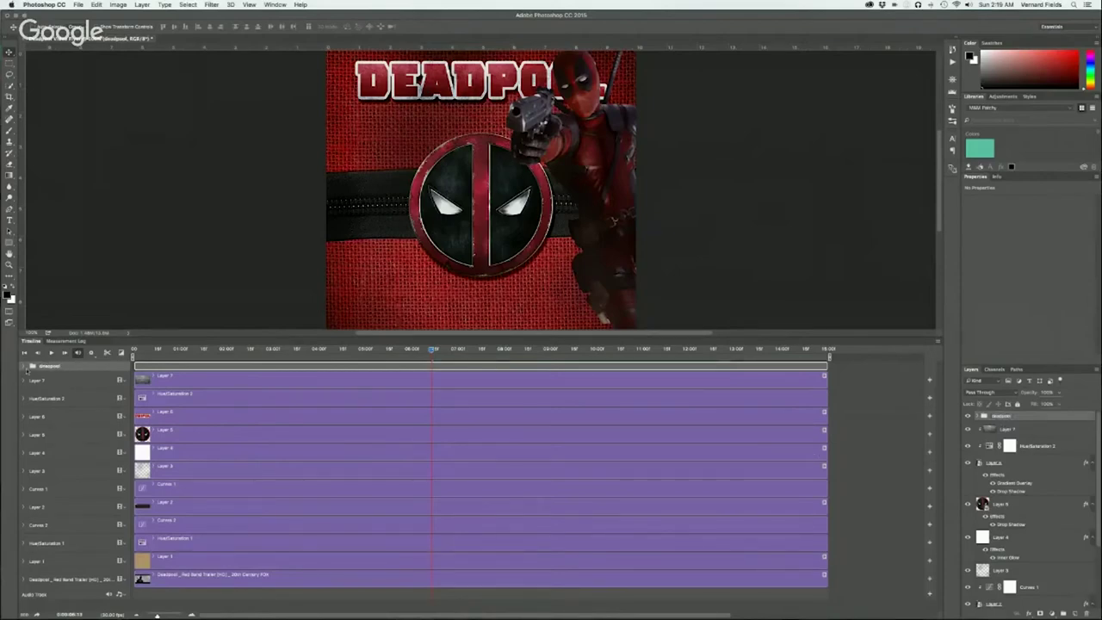
click(967, 418)
click(968, 418)
click(968, 417)
click(967, 417)
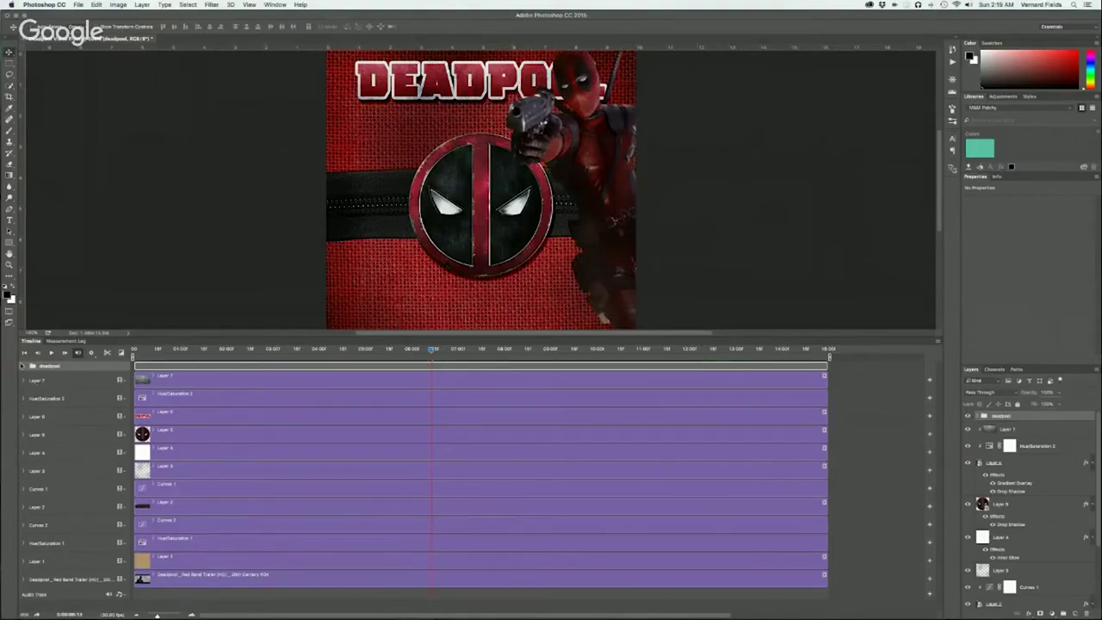
Step: Examine the deadpool group's contents and the animatable properties of its Layer 8 in the timeline
click(21, 365)
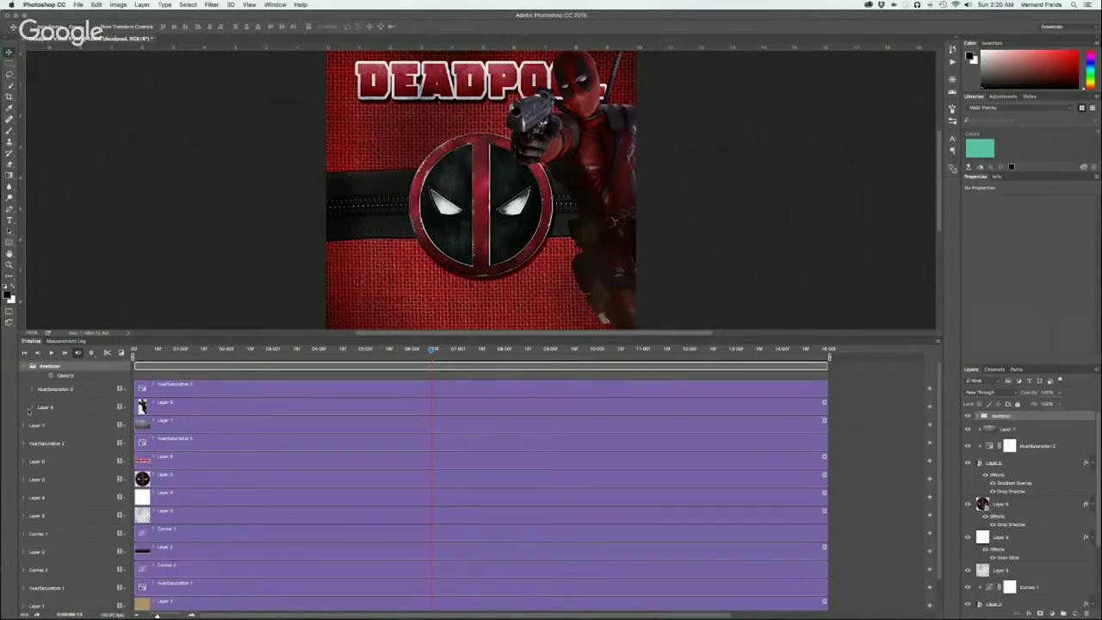
click(32, 408)
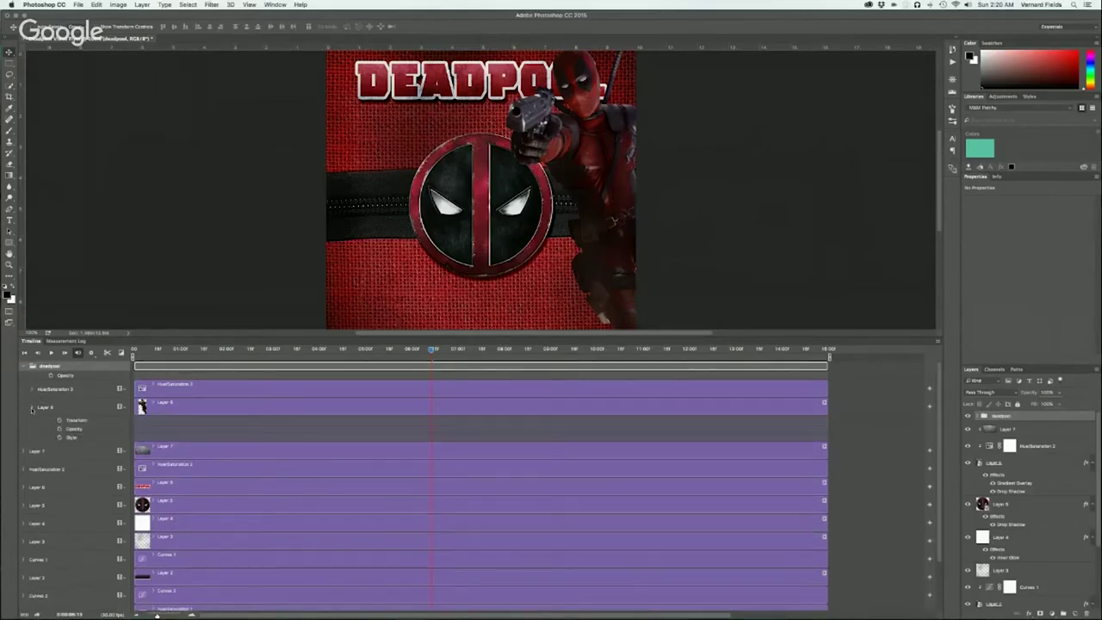
click(31, 408)
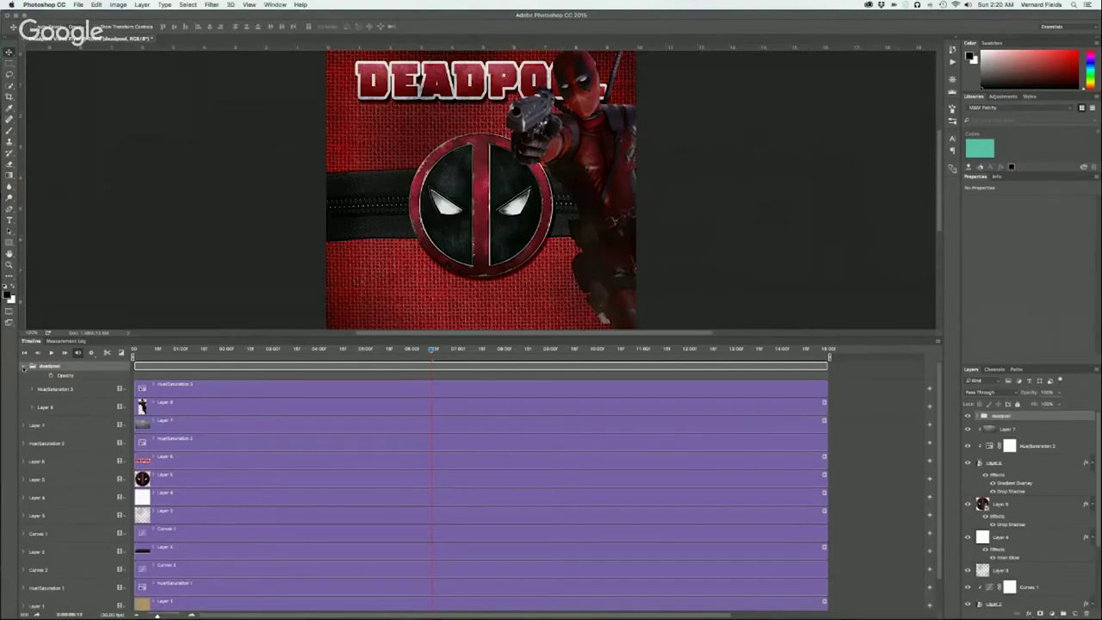
Step: Group the Layer 7, Hue/Saturation 2 and Layer 6 layers, and rename the new group title
click(1026, 431)
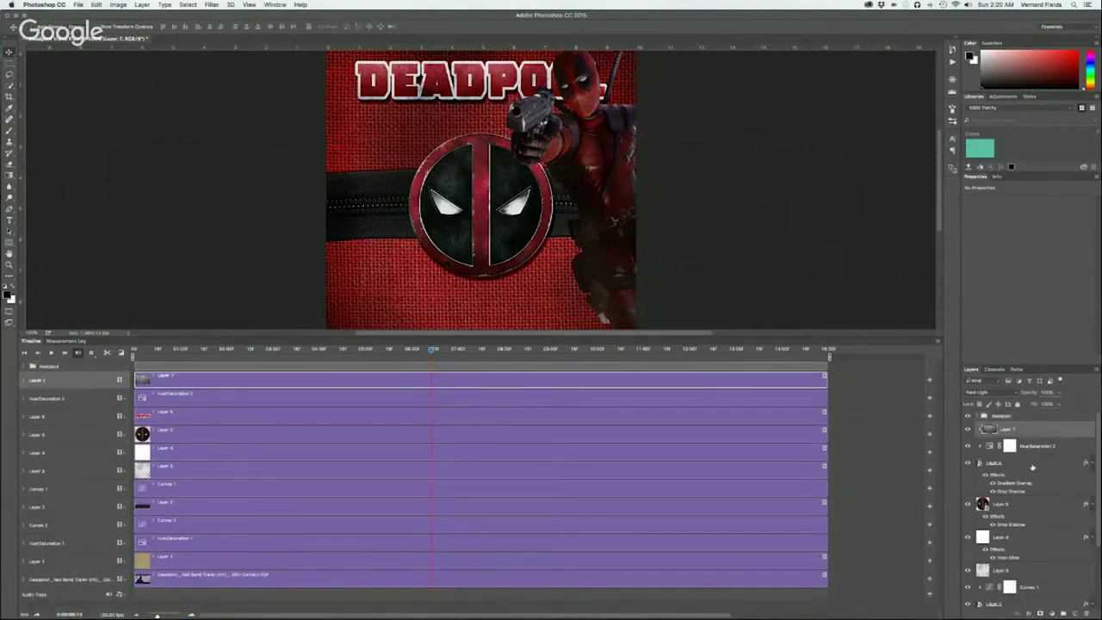
click(968, 463)
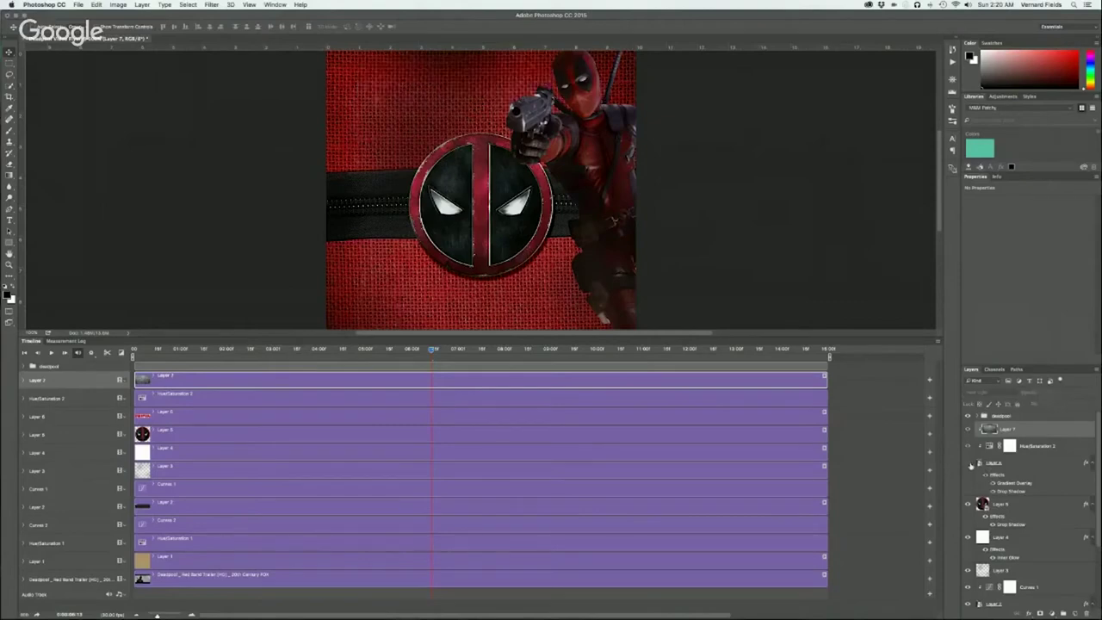
click(968, 463)
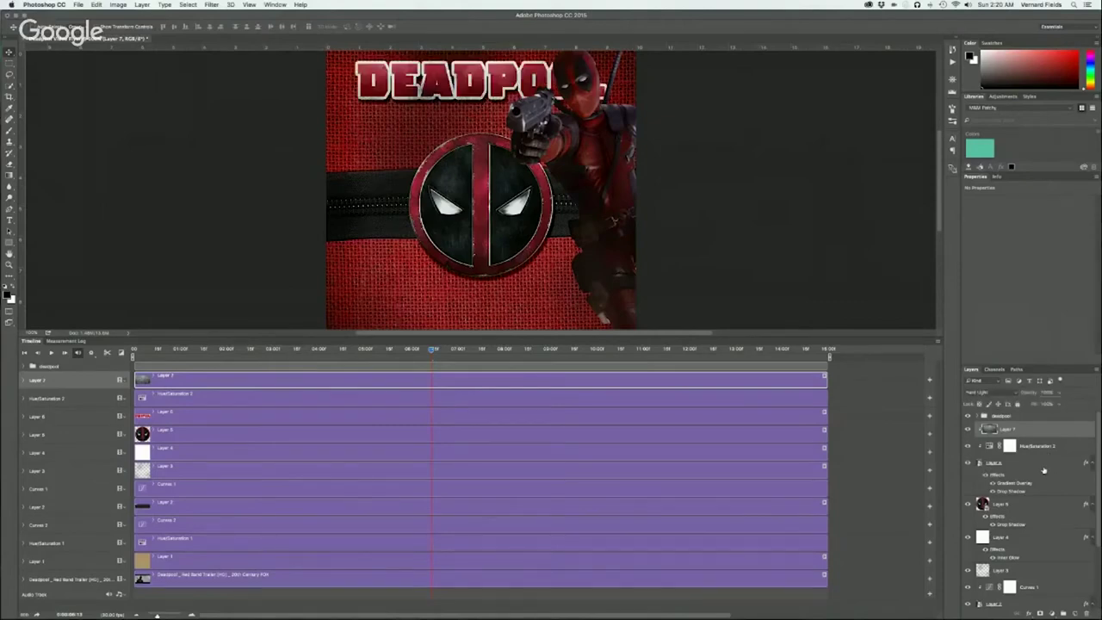
click(1091, 466)
shift+click(1029, 464)
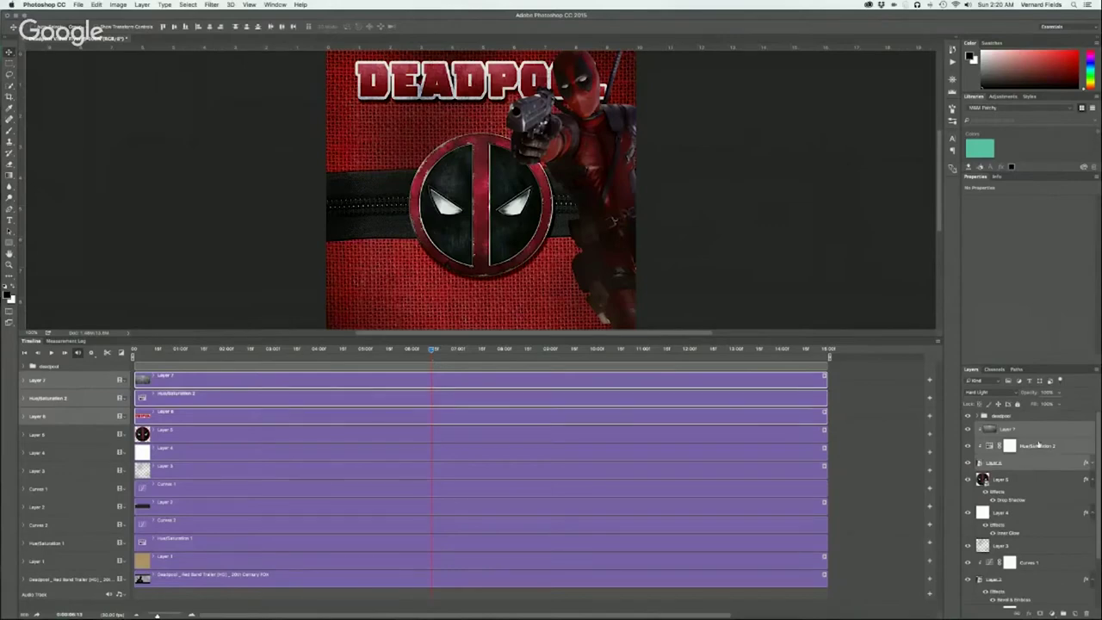
key(super+g)
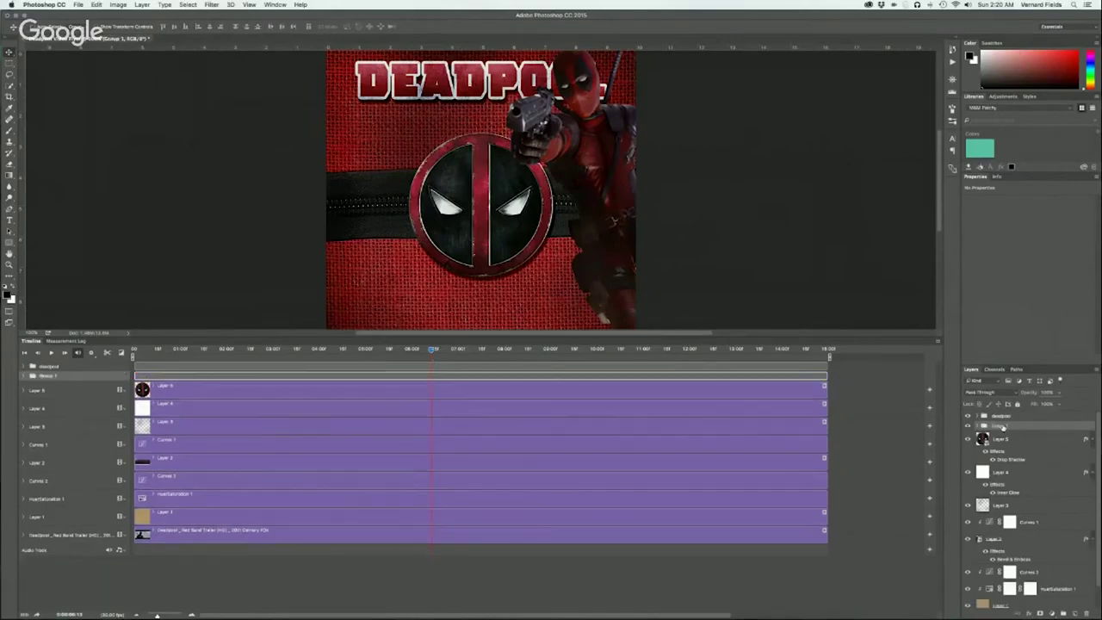
double_click(1003, 428)
text(title)
key(Return)
Step: Check Layer 5 by toggling its visibility, rename it logo, and collapse its effects list
click(1053, 442)
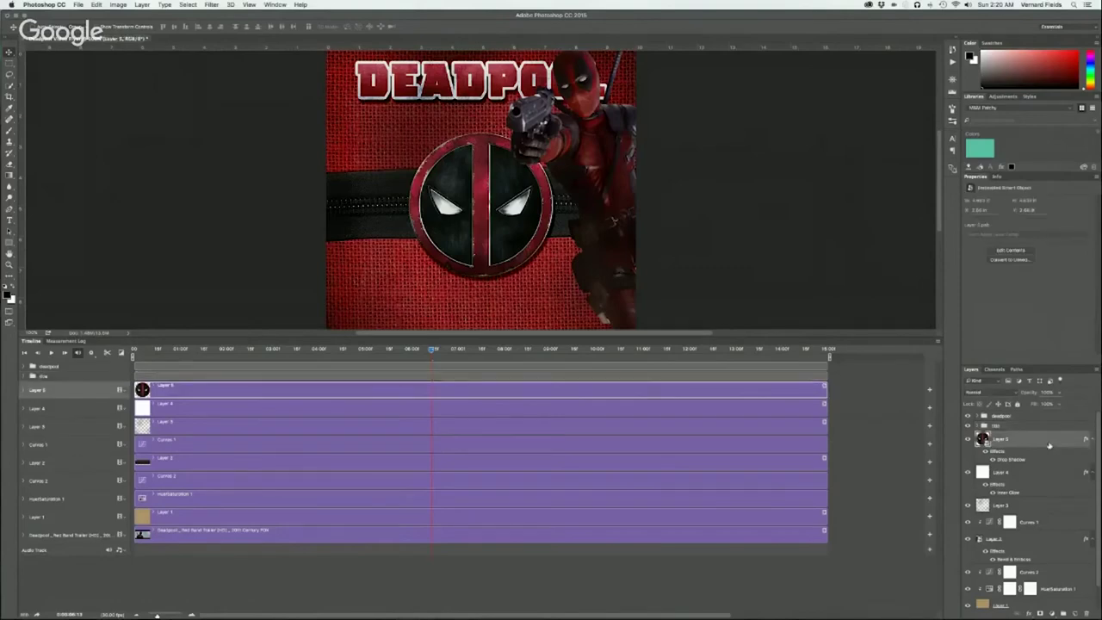
click(967, 440)
click(967, 440)
double_click(1009, 441)
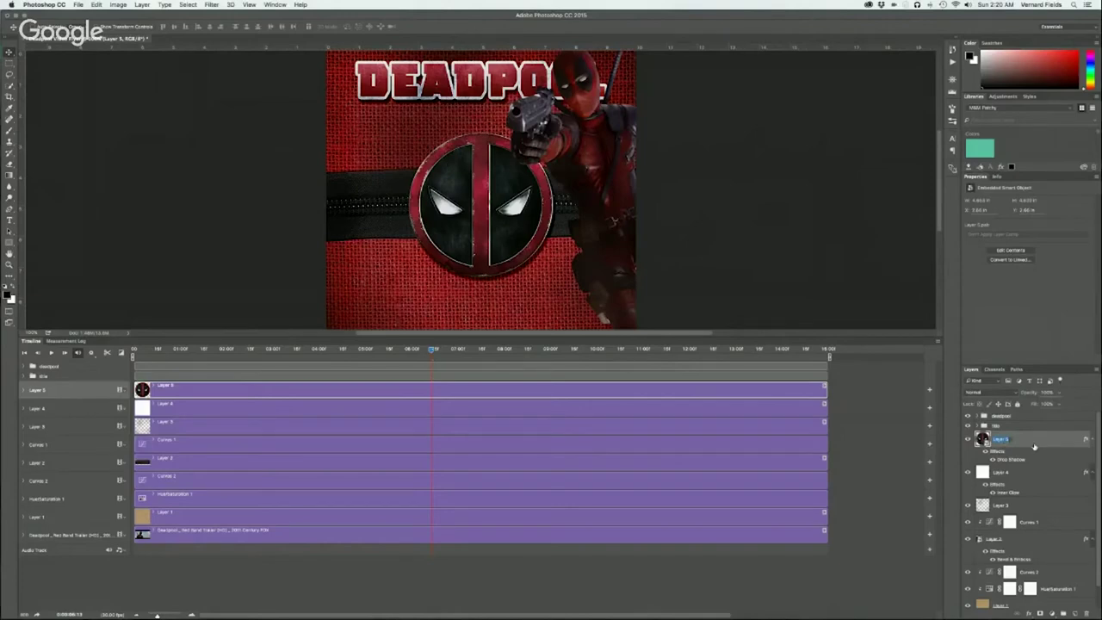
text(logo)
key(Return)
click(1088, 439)
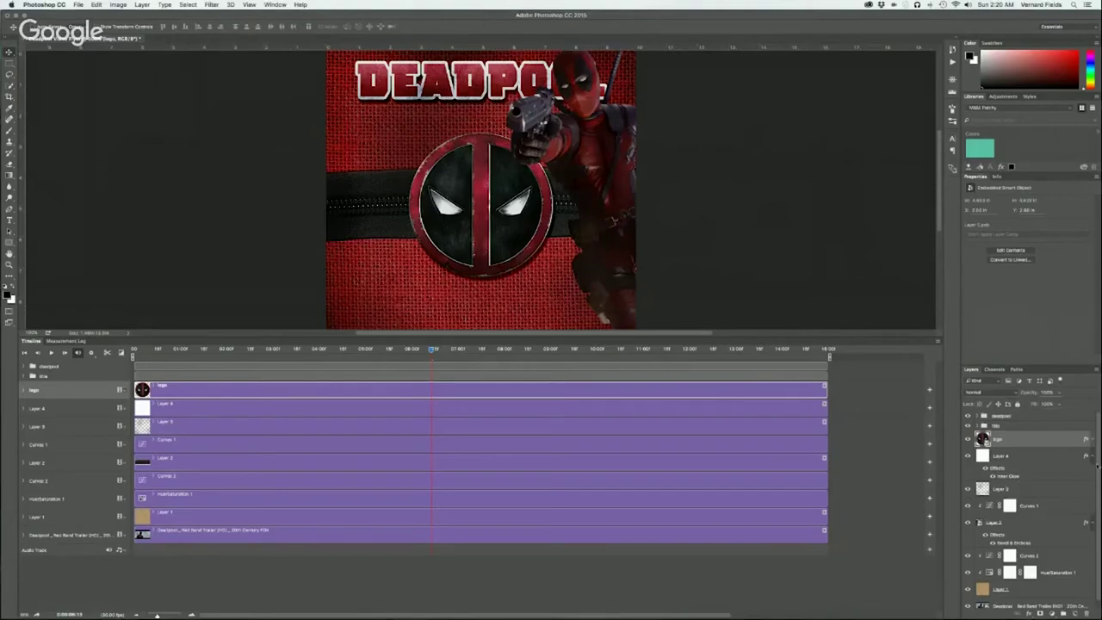
Step: Merge the layers from Layer 4 down through Layer 1 into one layer, leaving out the trailer clip
scroll(1097, 458, down, 1)
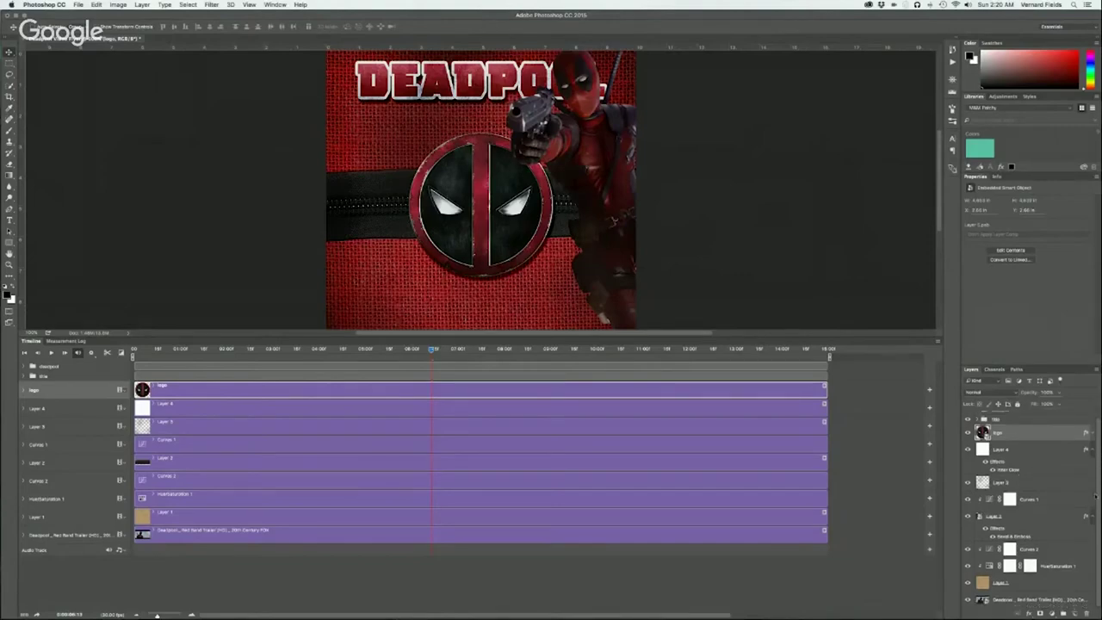
click(1024, 451)
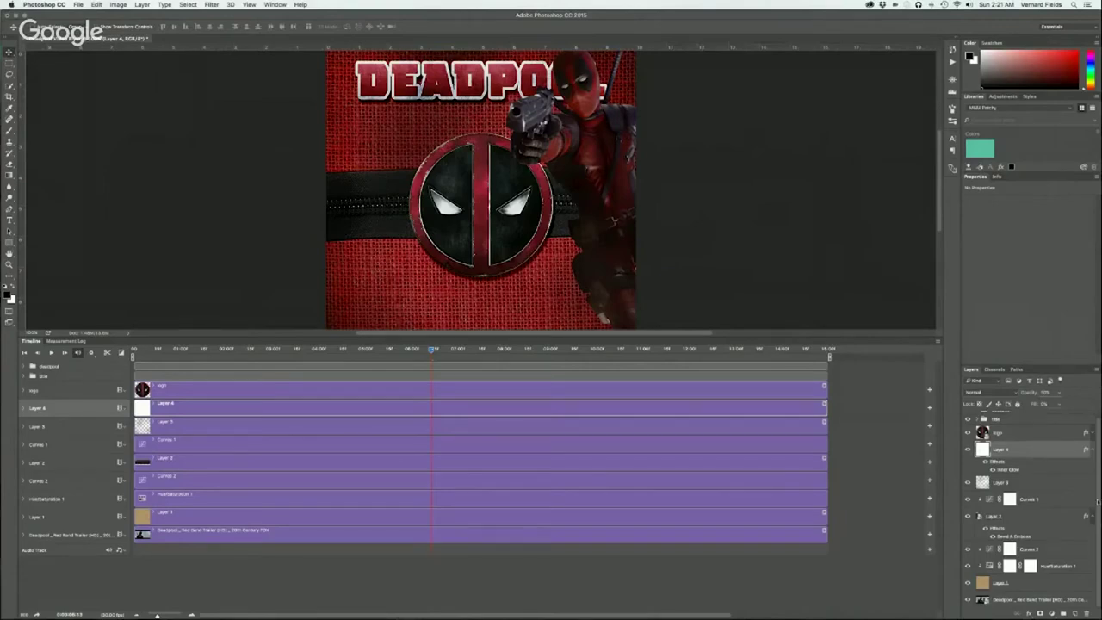
shift+click(1019, 583)
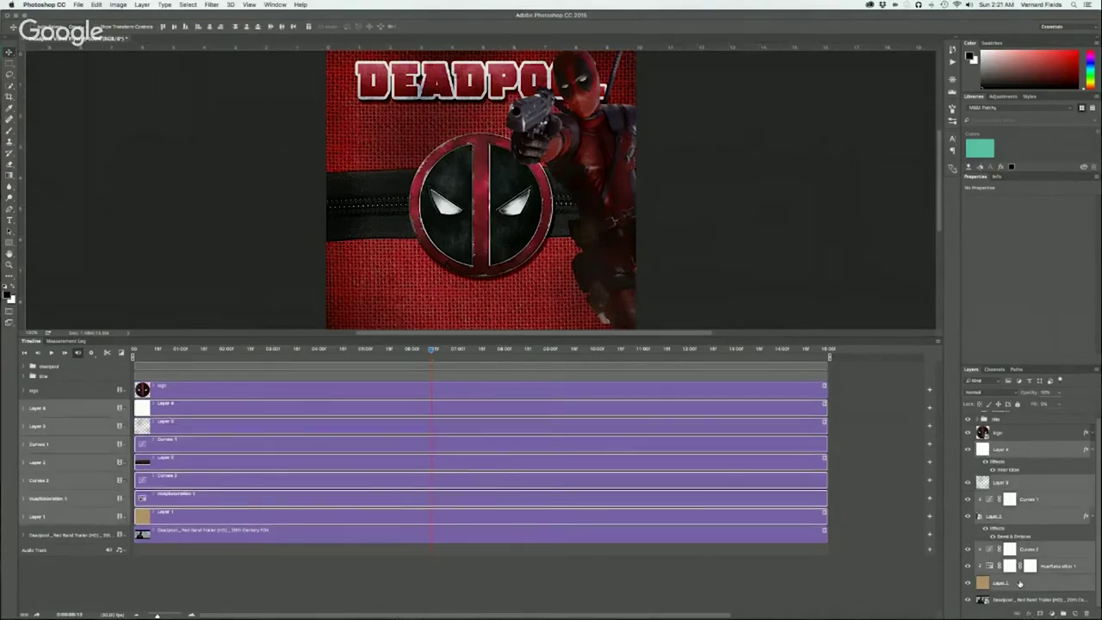
alt+click(1090, 451)
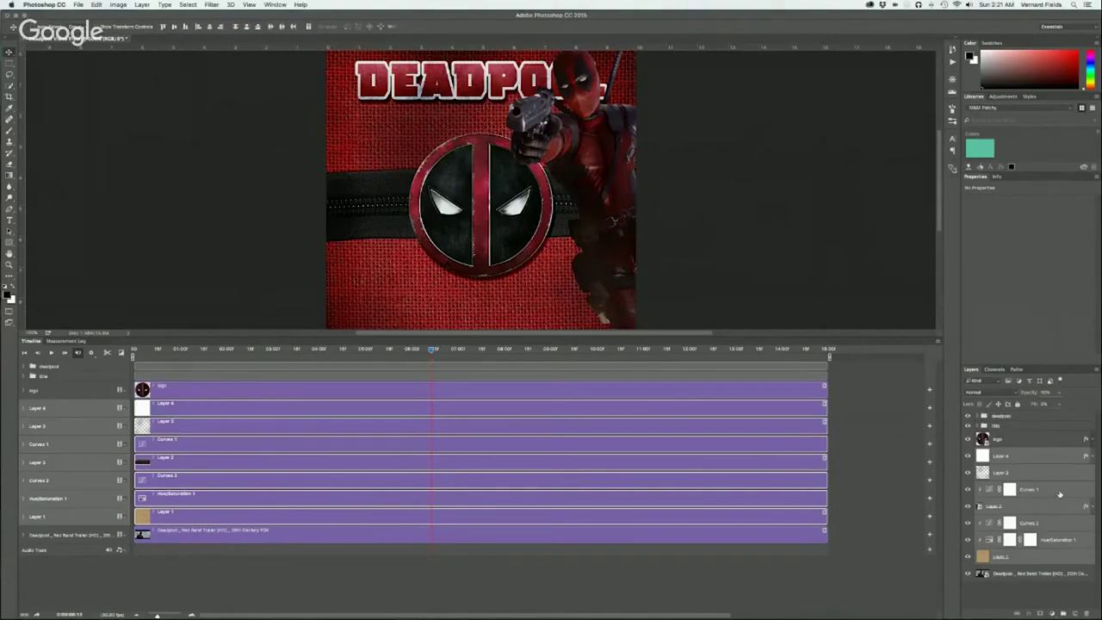
click(160, 4)
mouse_move(143, 5)
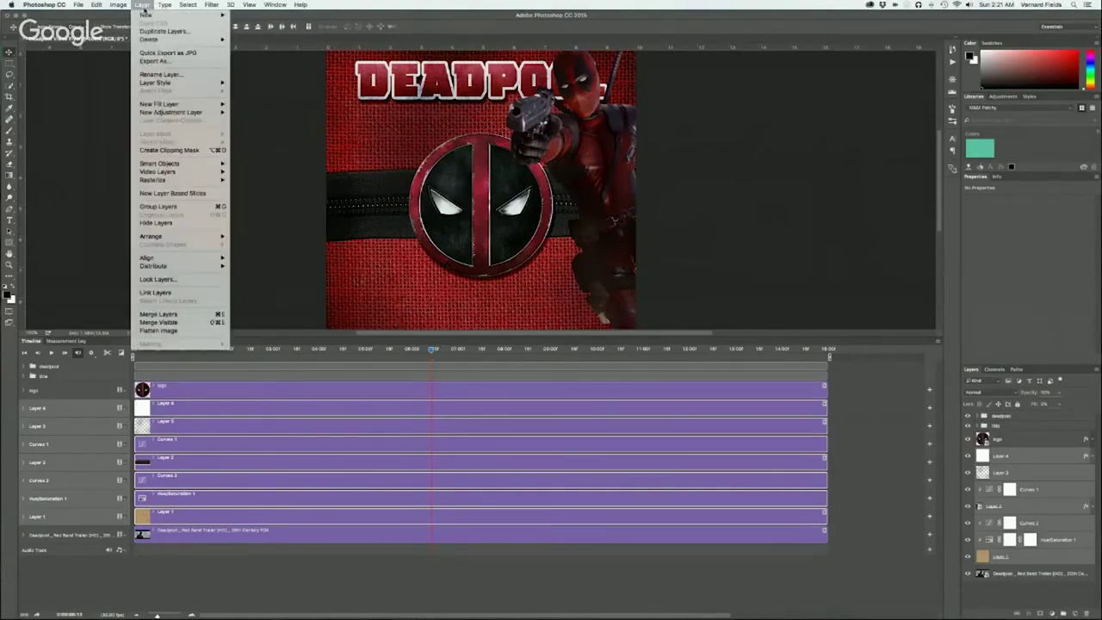
click(159, 315)
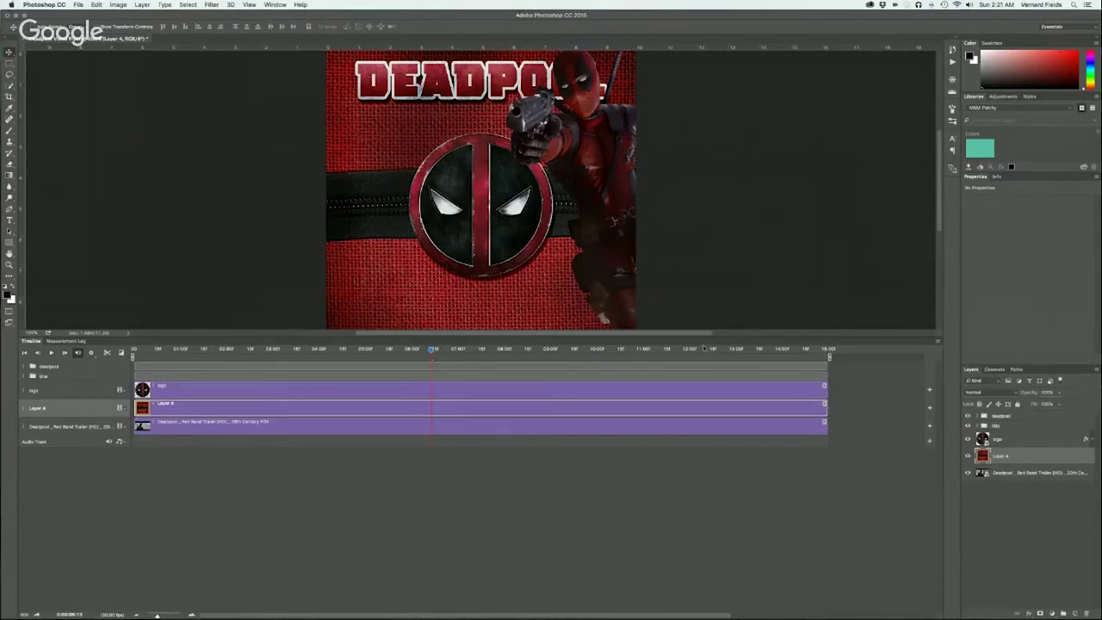
Step: Rename the merged background layer deadpool fabric and shrink the timeline to show the whole canvas
double_click(1004, 459)
text(bg)
text(adpool)
text( fabric)
key(Return)
drag(284, 335, 281, 398)
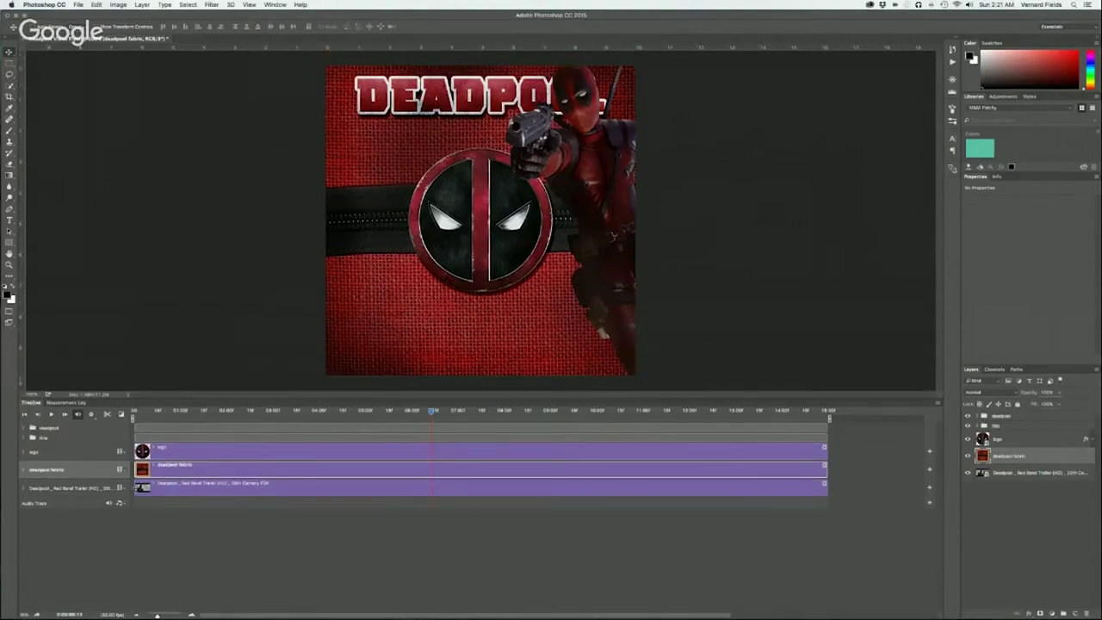
Step: Rename the trailer video layer deadpool trailer
click(1026, 474)
text(vid)
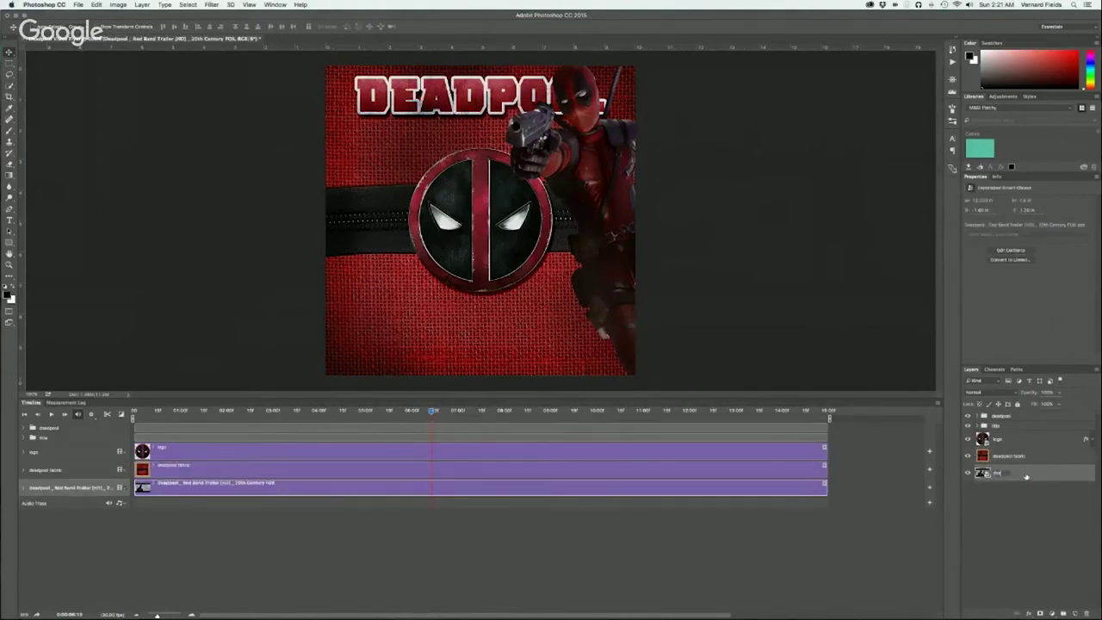
text(eool trailer)
key(Return)
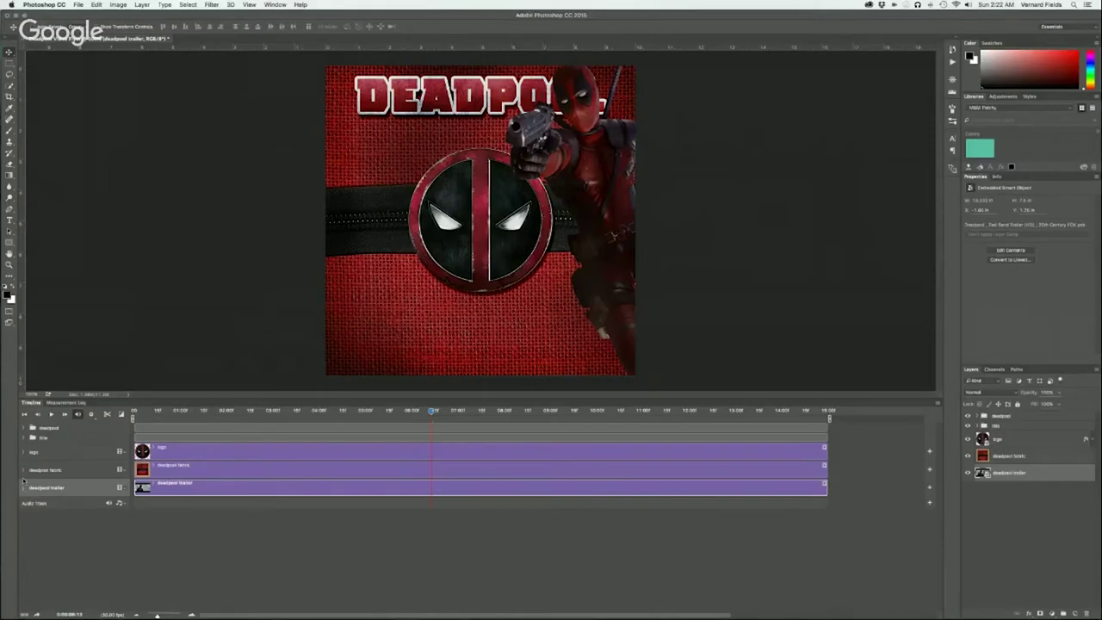
Step: Show the animation properties of the deadpool fabric and logo clips, and move the playhead to about frame 13
click(24, 469)
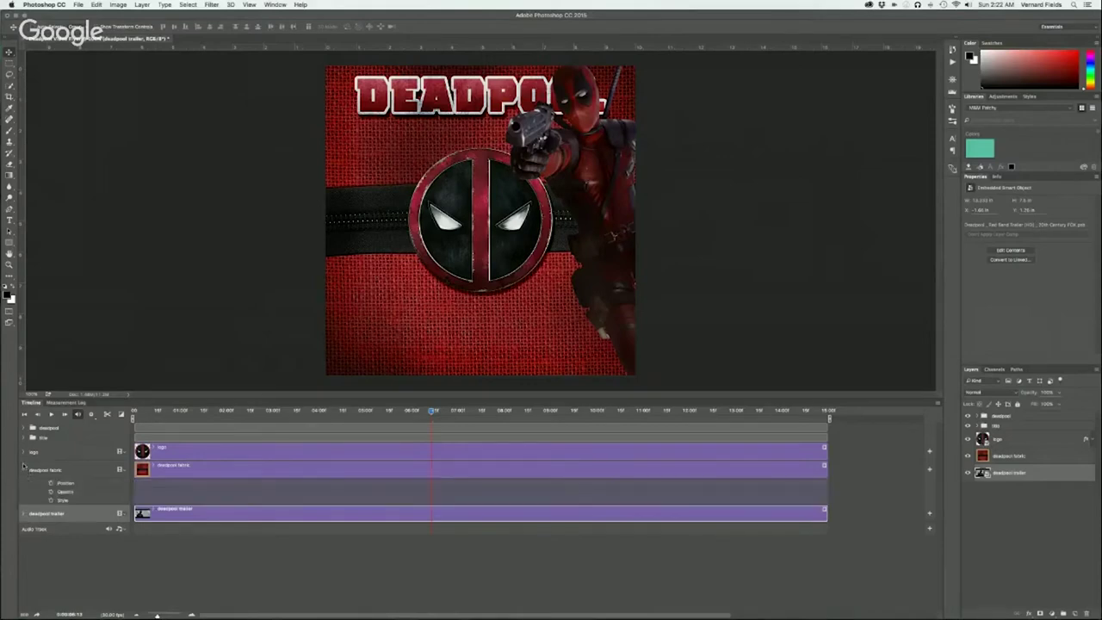
click(24, 451)
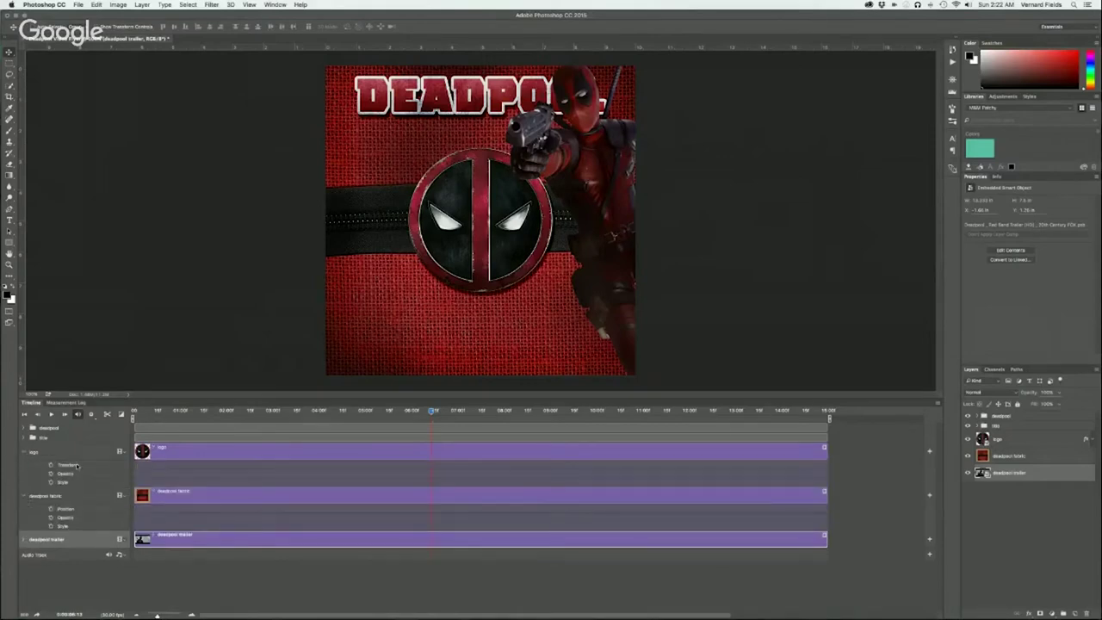
click(136, 411)
drag(136, 413, 150, 416)
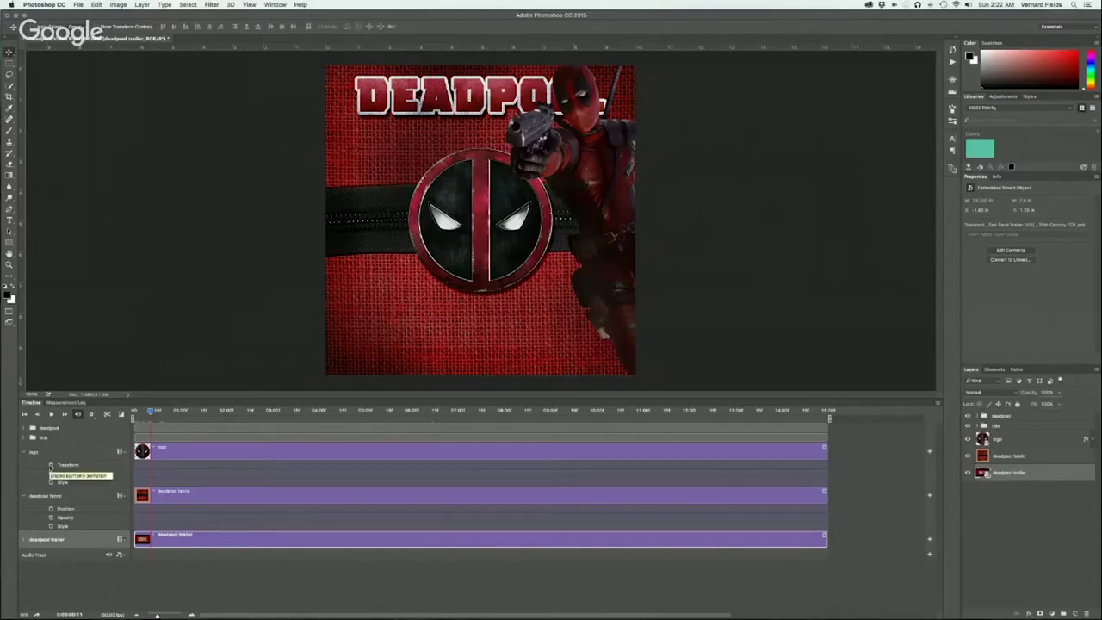
mouse_move(151, 412)
mouse_down()
mouse_move(166, 414)
mouse_move(152, 415)
mouse_up()
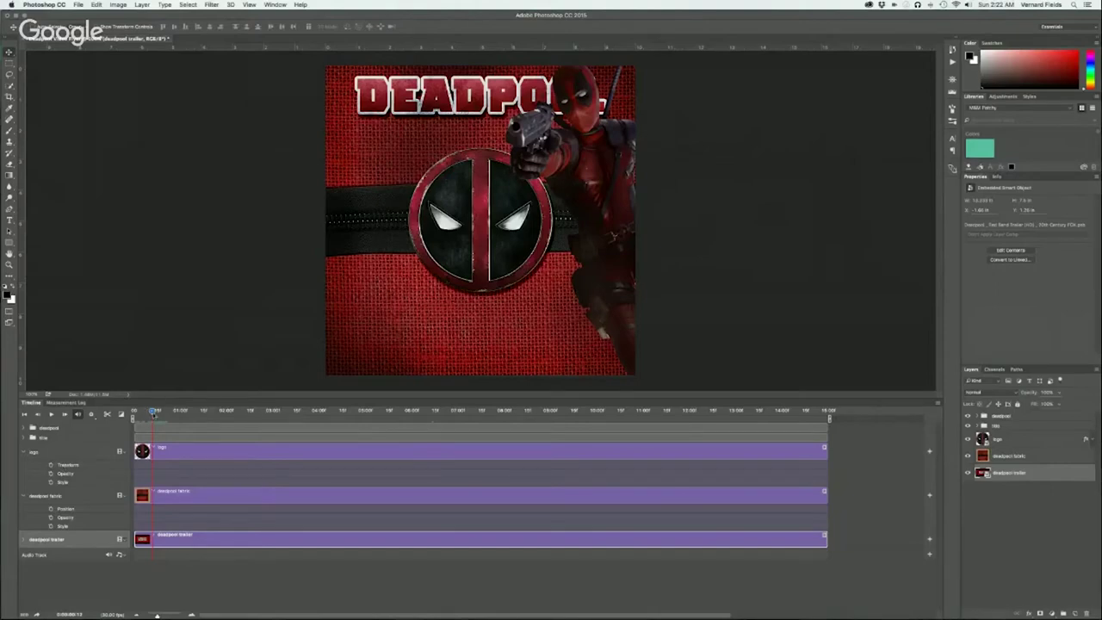
click(153, 414)
Step: Hide the deadpool group, the title group and the logo layer to isolate the fabric background
click(968, 417)
click(968, 426)
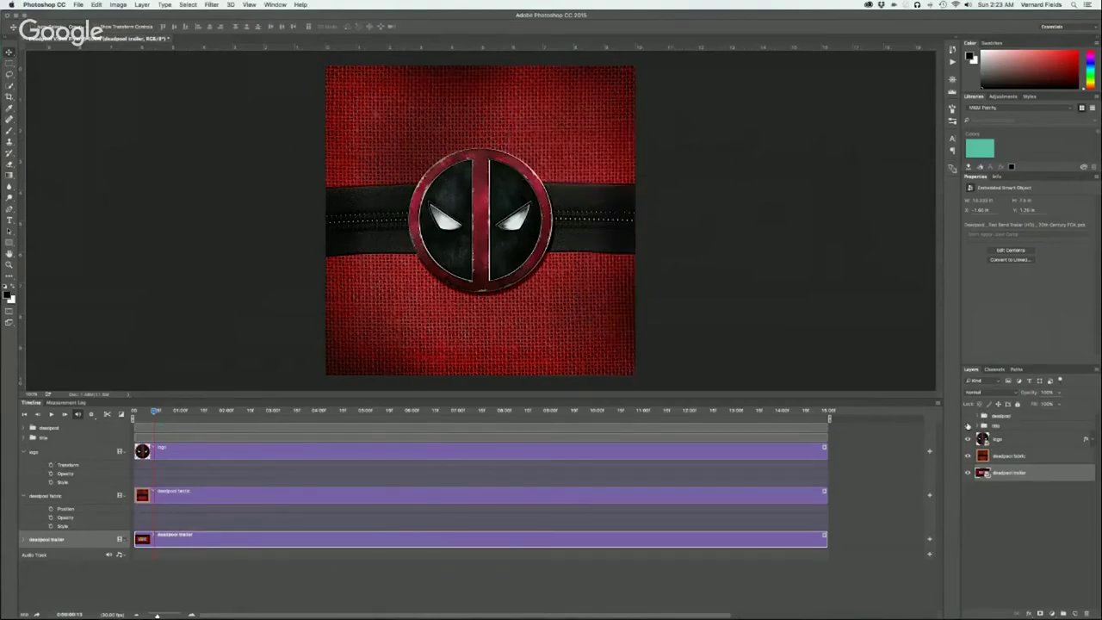
click(967, 440)
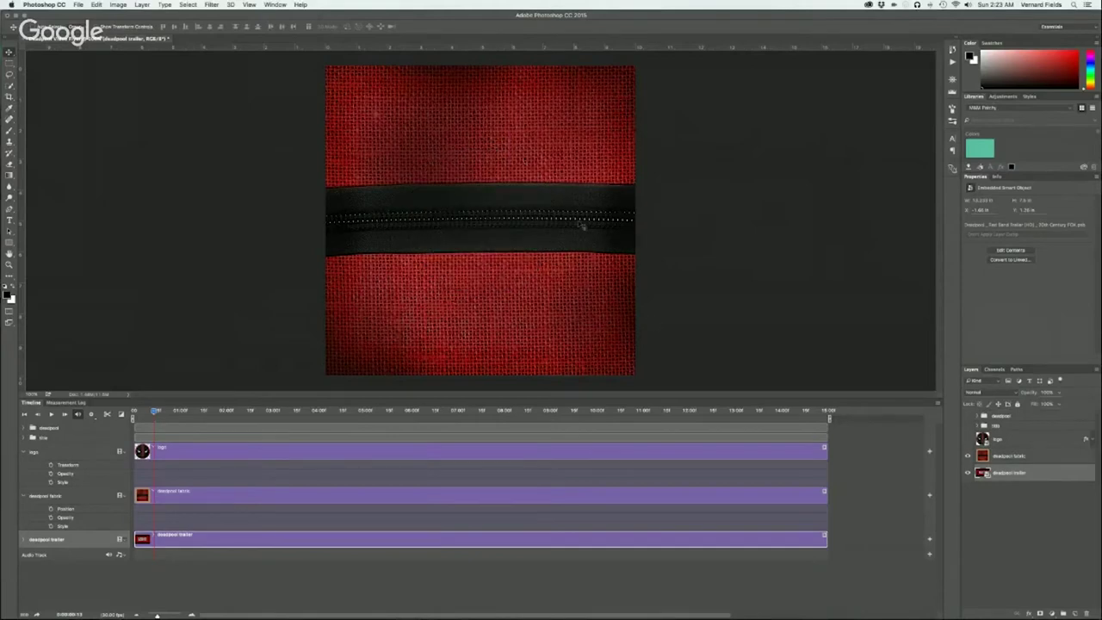
Step: Select the upper half of the deadpool fabric layer with the Lasso tool, following the zipper teeth across the canvas
click(1021, 458)
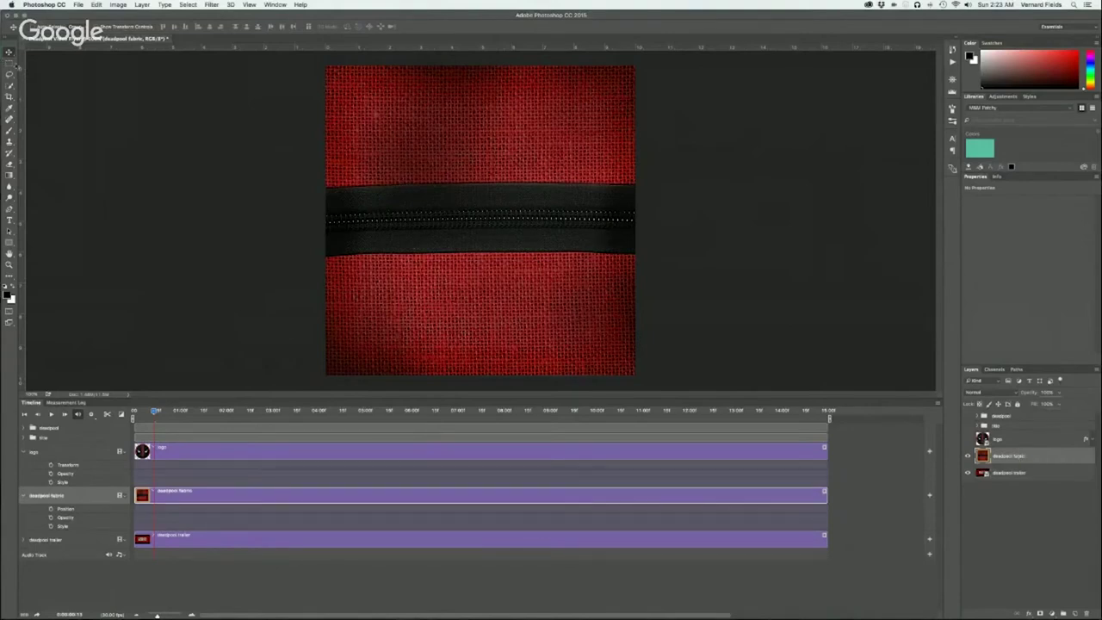
click(10, 86)
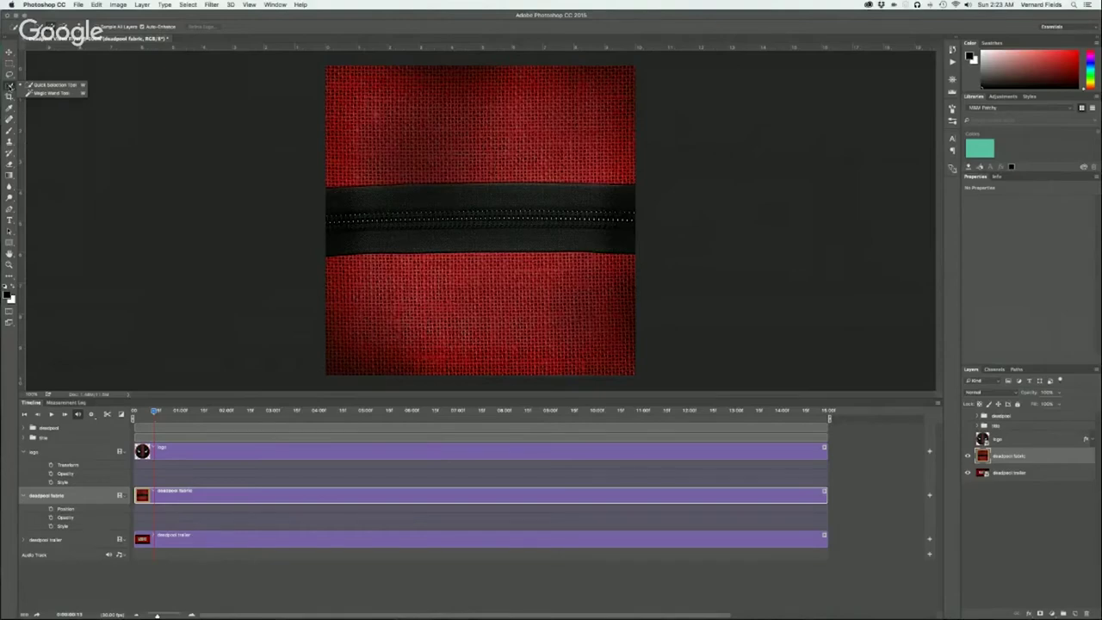
click(9, 74)
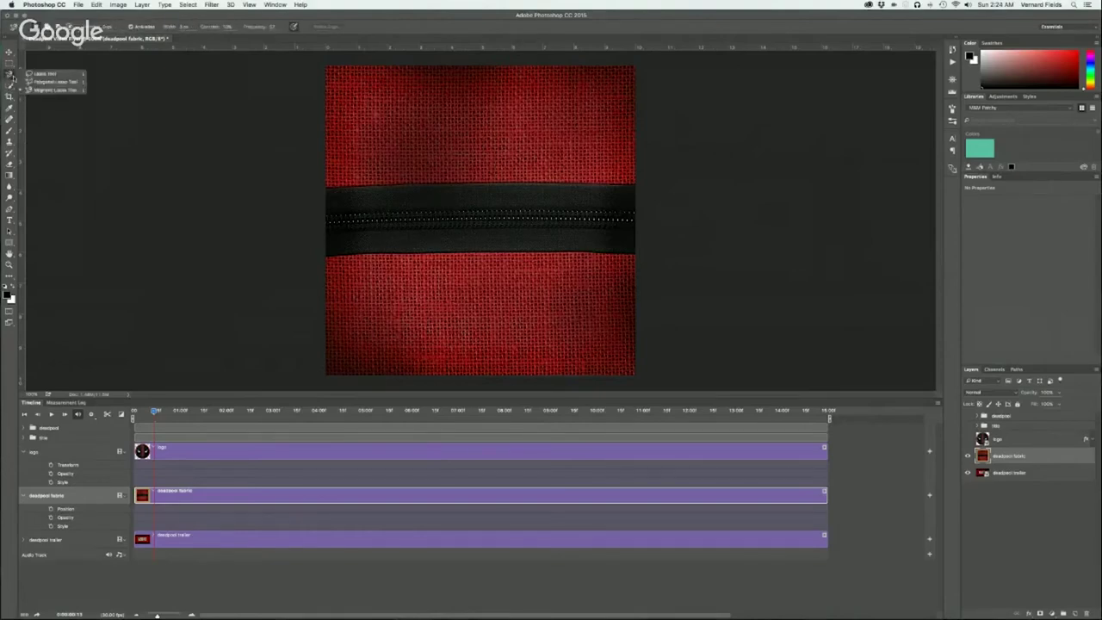
click(28, 74)
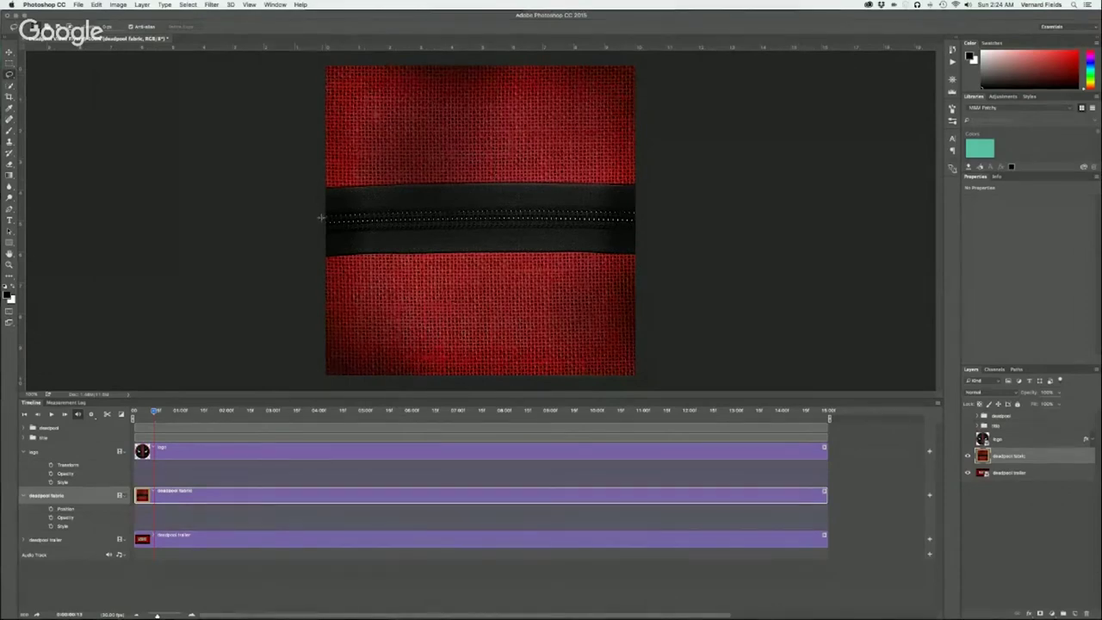
mouse_move(322, 221)
mouse_down()
mouse_move(640, 217)
mouse_move(668, 120)
mouse_move(670, 60)
mouse_move(313, 55)
mouse_move(291, 217)
mouse_up()
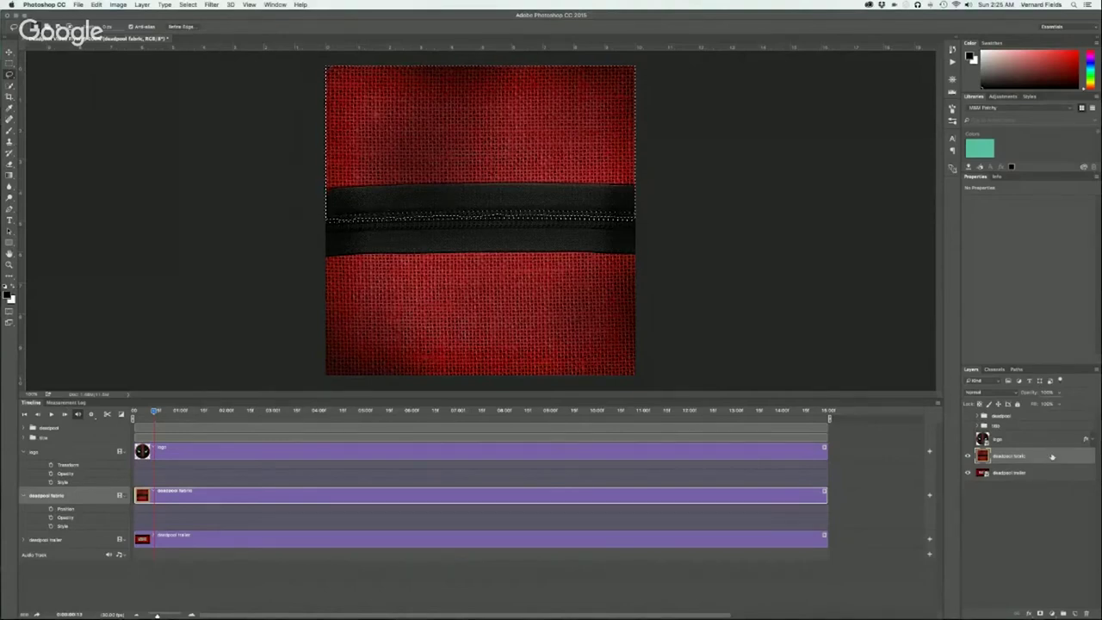
Step: Duplicate the deadpool fabric layer and rename the copy top deadpool fabric
drag(1050, 457, 1076, 611)
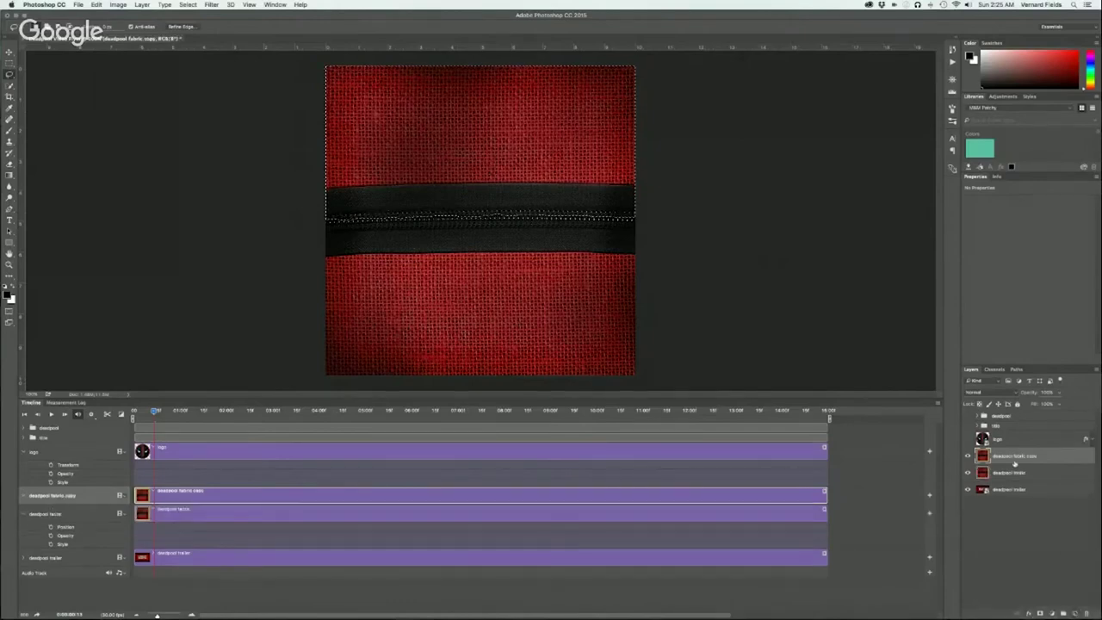
double_click(1005, 456)
click(1037, 456)
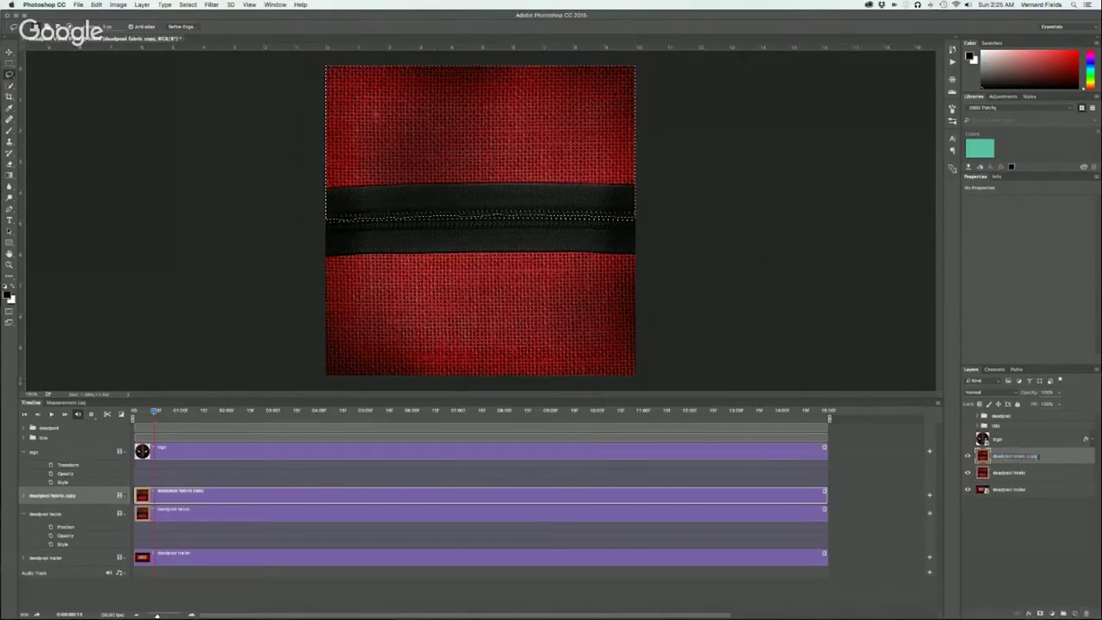
key(BackSpace)
key(BackSpace)
key(BackSpace)
text(2)
key(Return)
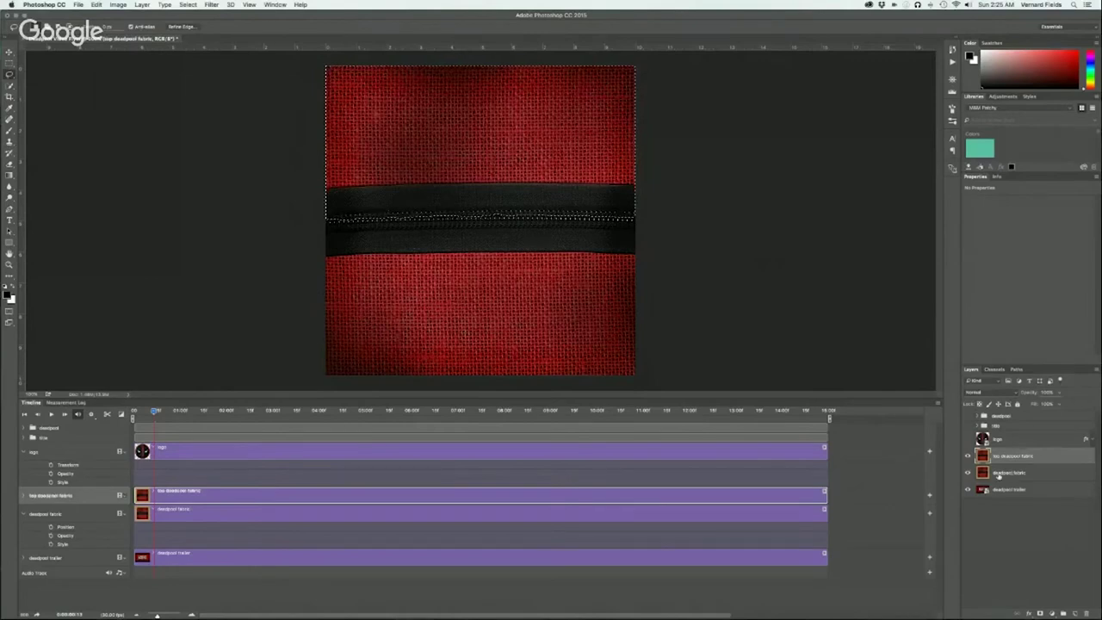
Step: Rename the original fabric layer bottom deadpool fabric, hide it, and select the top deadpool fabric layer
double_click(1007, 472)
click(993, 473)
text(bottom )
text(ttom)
key(Return)
click(1022, 457)
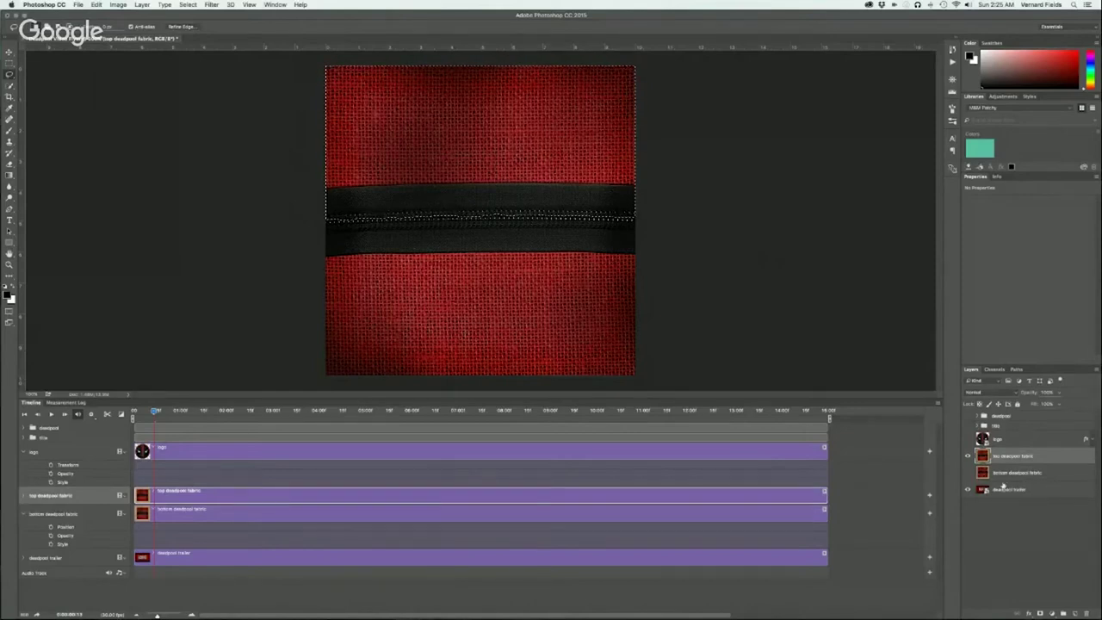
Step: Mask the top deadpool fabric layer from the selection, and give the bottom deadpool fabric layer an inverted copy of that mask
click(1038, 614)
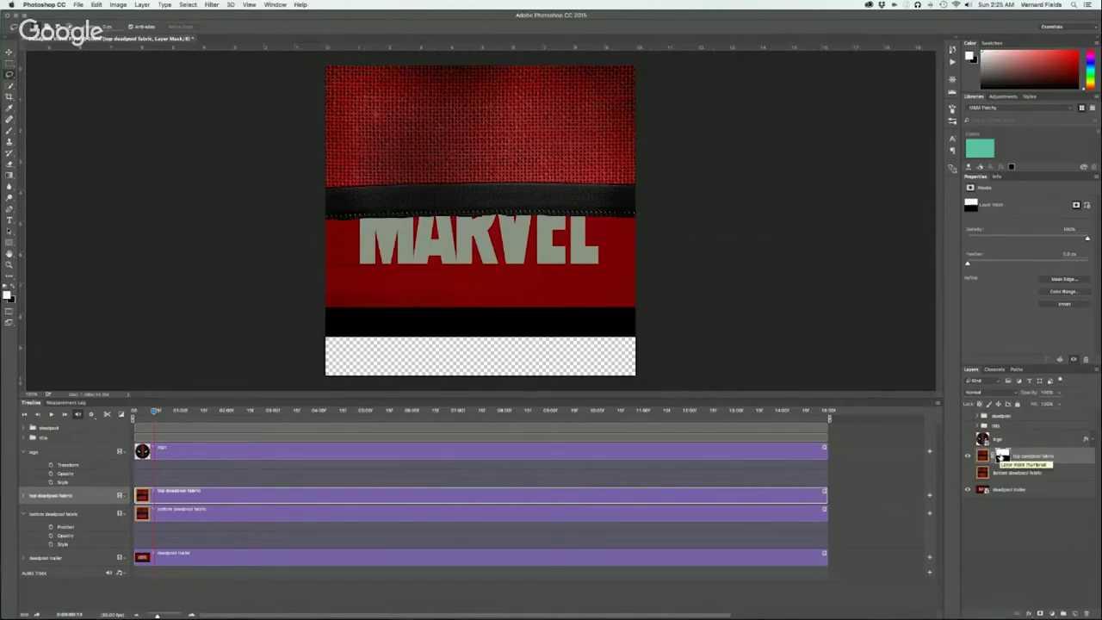
drag(1001, 457, 1001, 473)
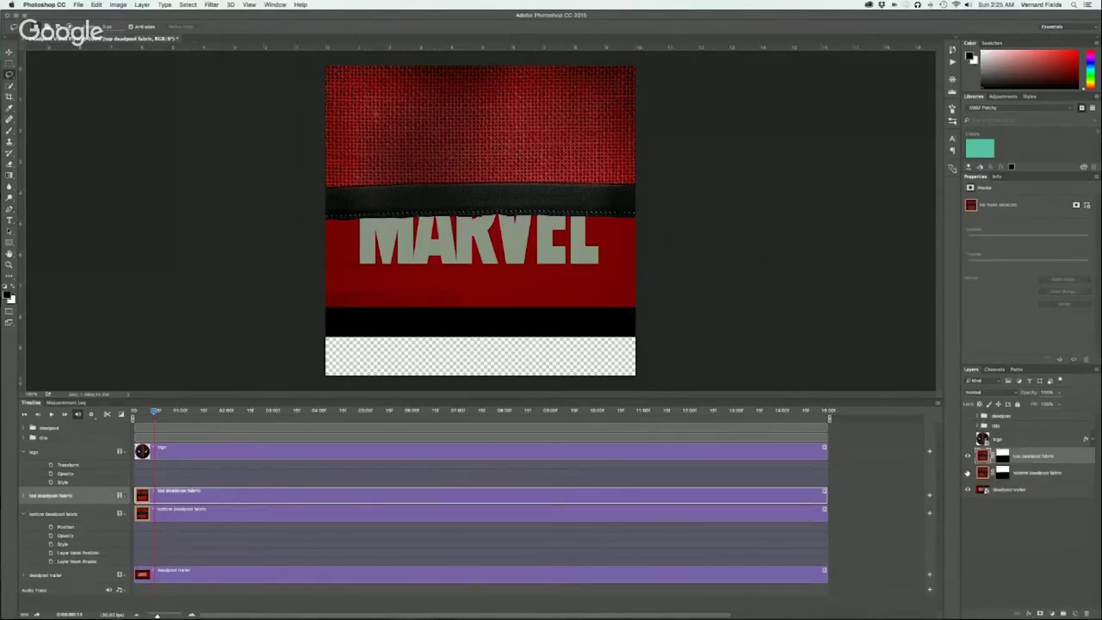
click(1003, 473)
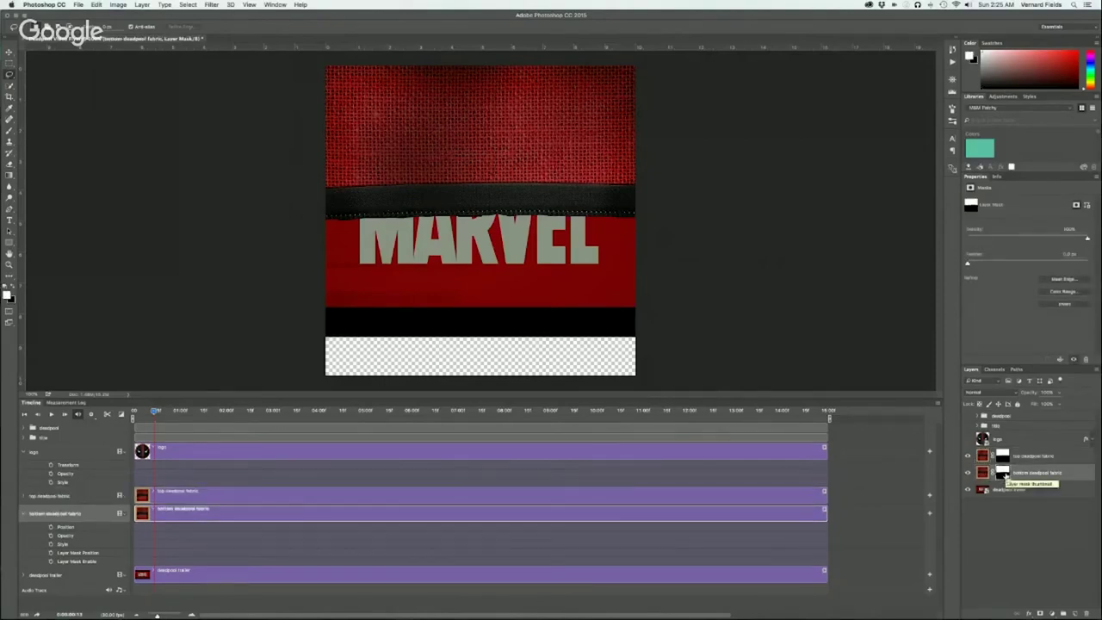
key(super+i)
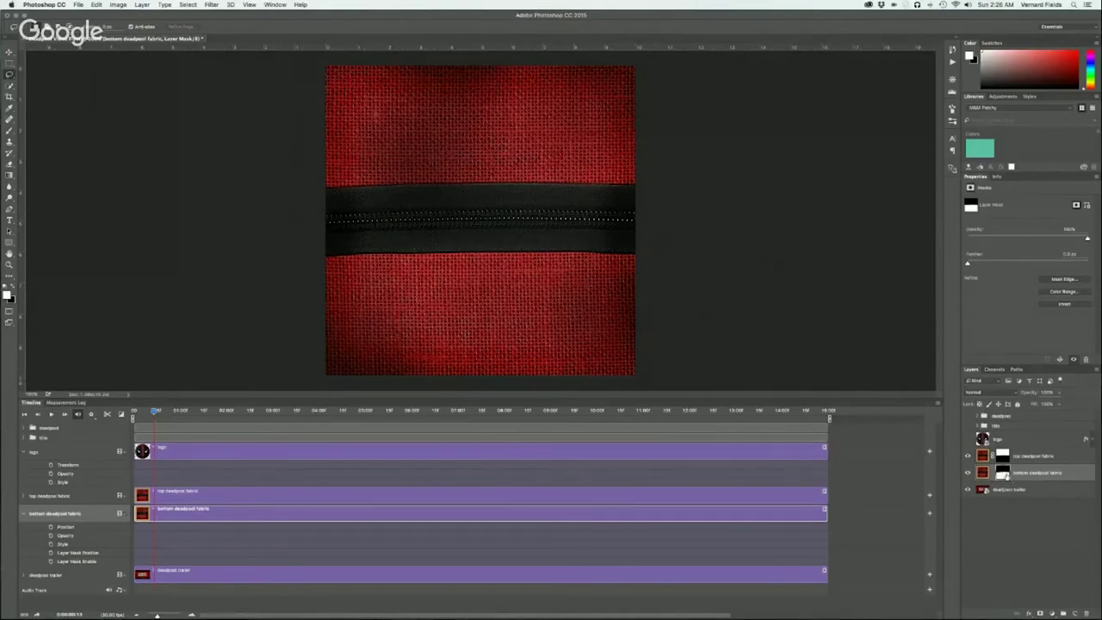
super+click(1004, 476)
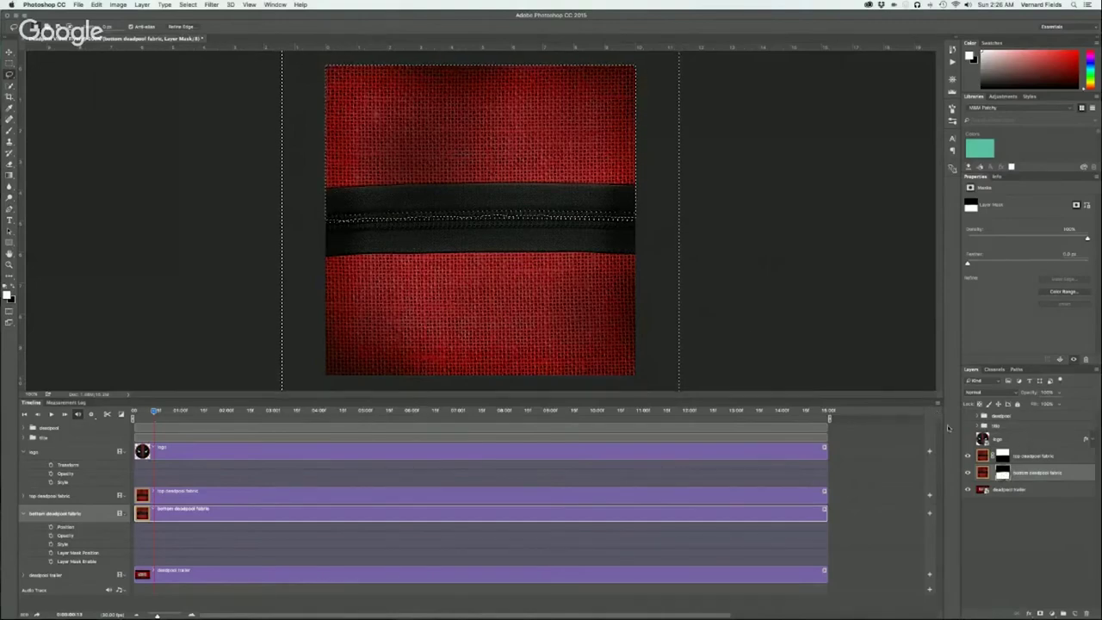
key(v)
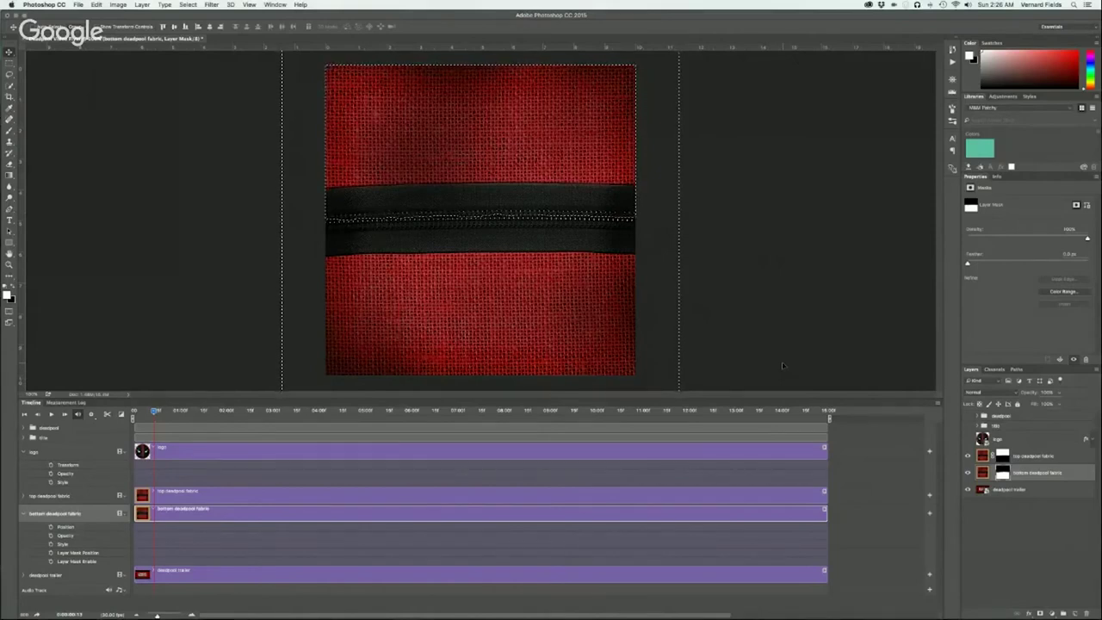
key(super+d)
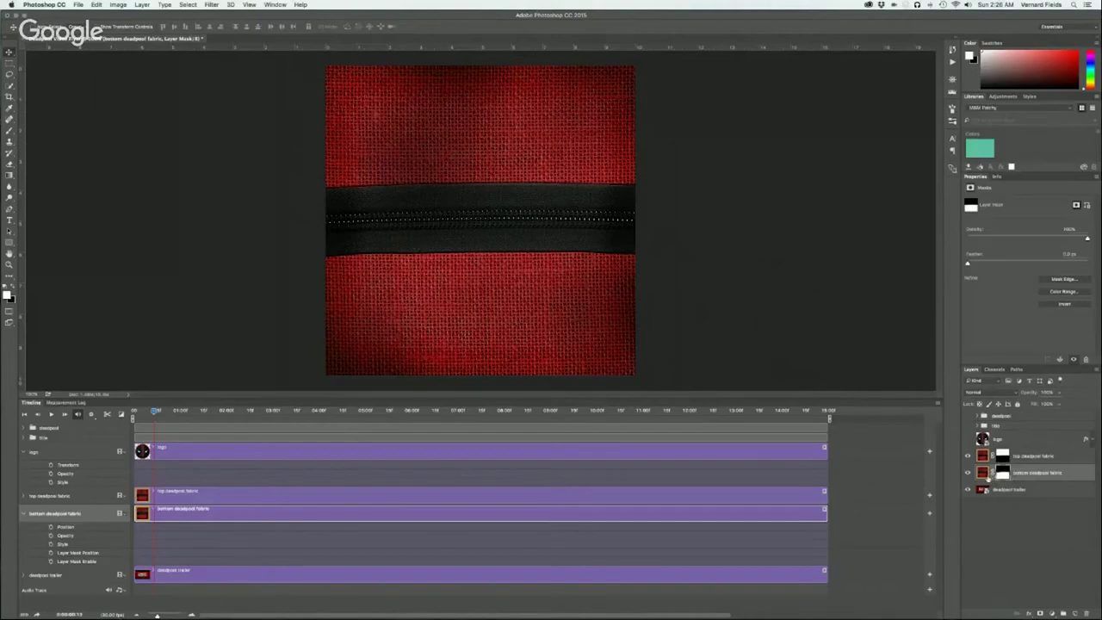
Step: Toggle the top and bottom deadpool fabric layers off and on in turn to check each masked half
click(966, 456)
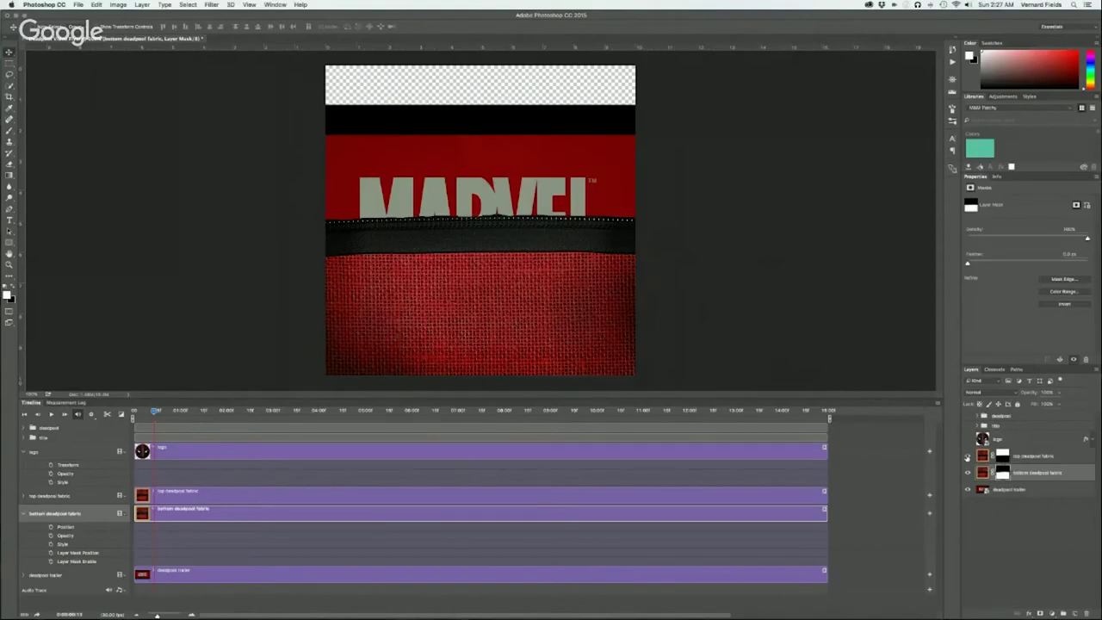
click(966, 456)
click(968, 473)
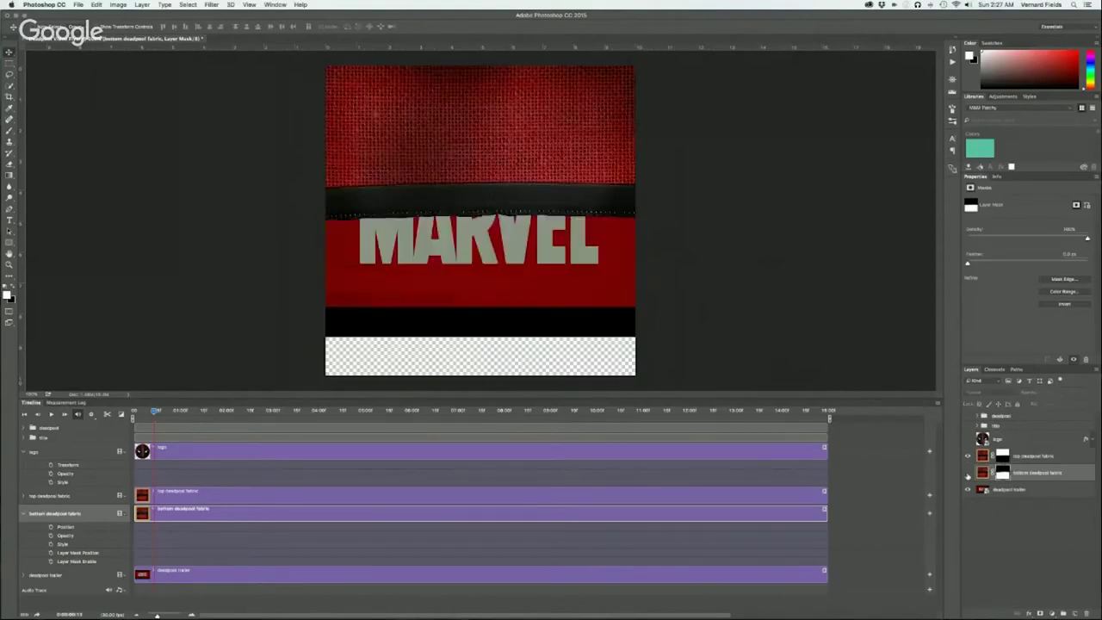
click(968, 473)
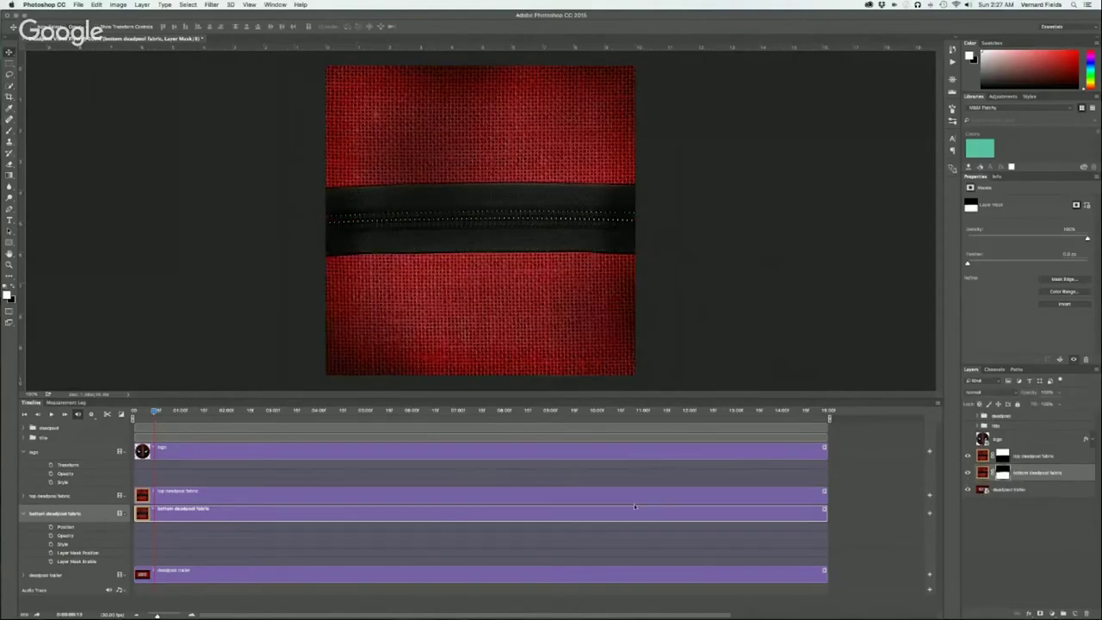
Step: Expand the top deadpool fabric track's properties, enlarge the timeline area and return the playhead to the start
click(125, 514)
key(Escape)
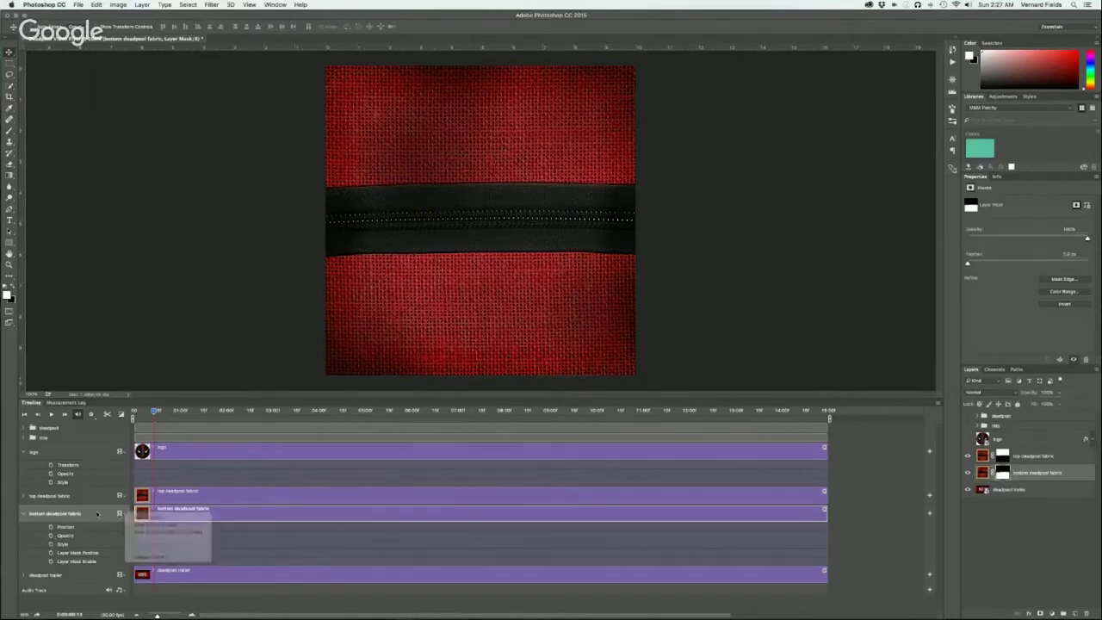
click(23, 497)
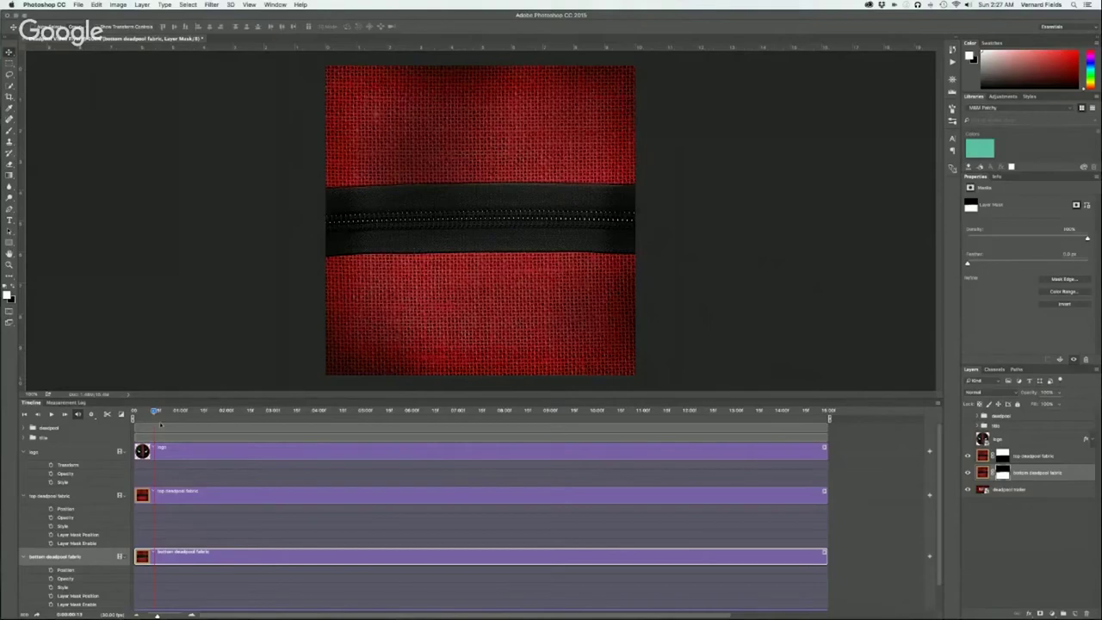
drag(163, 398, 169, 353)
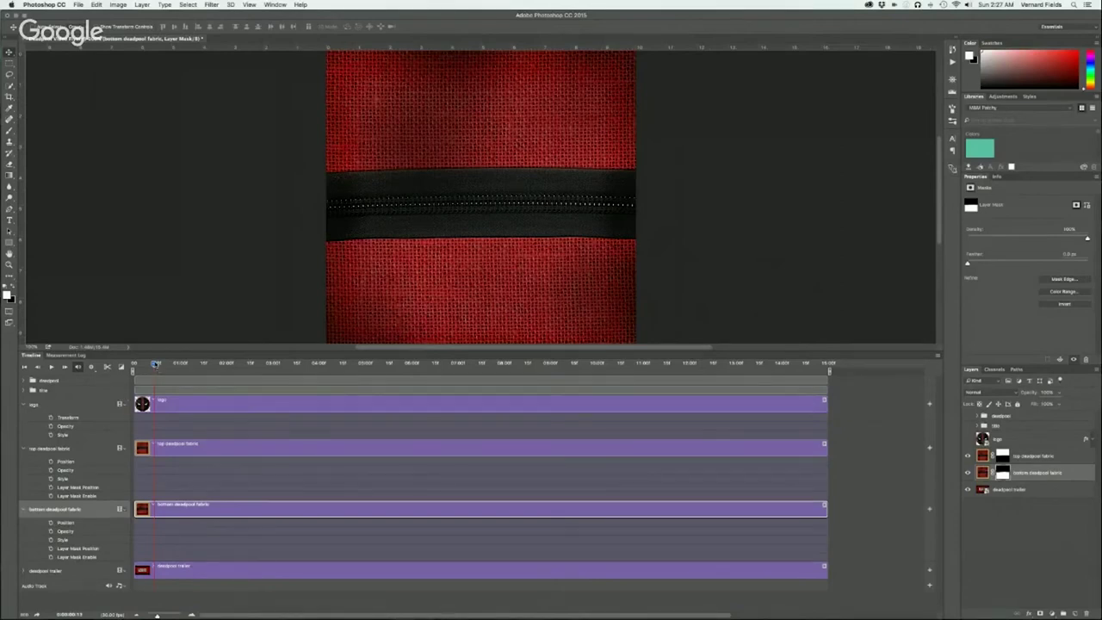
drag(156, 365, 178, 371)
drag(181, 365, 133, 365)
Step: Collapse the logo track and add starting Position keyframes to the top and bottom deadpool fabric tracks
click(49, 417)
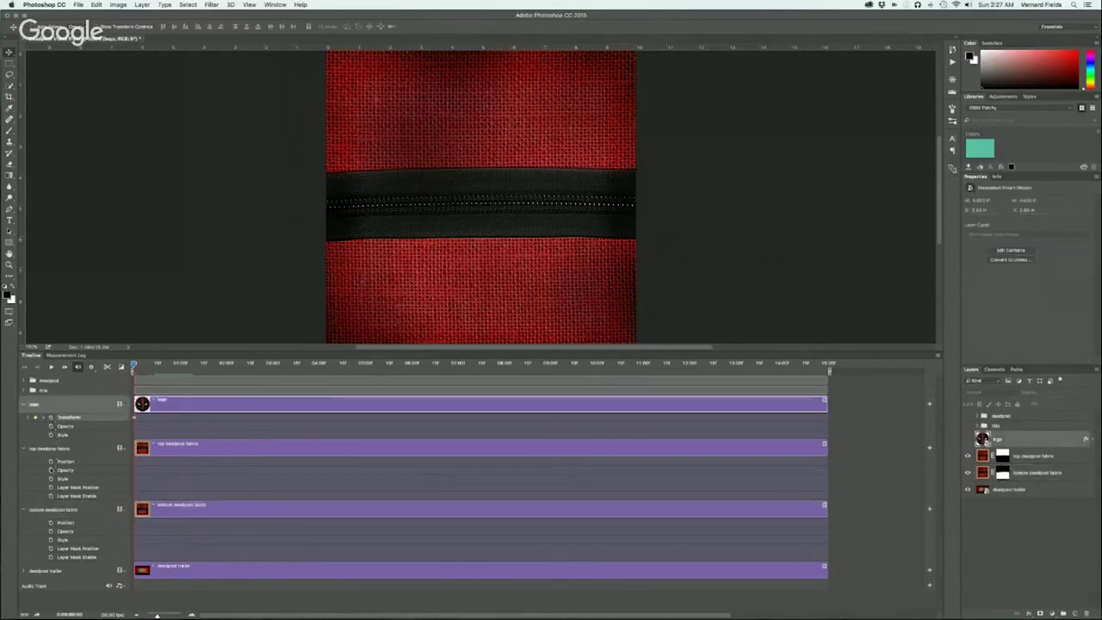
key(super+z)
click(24, 403)
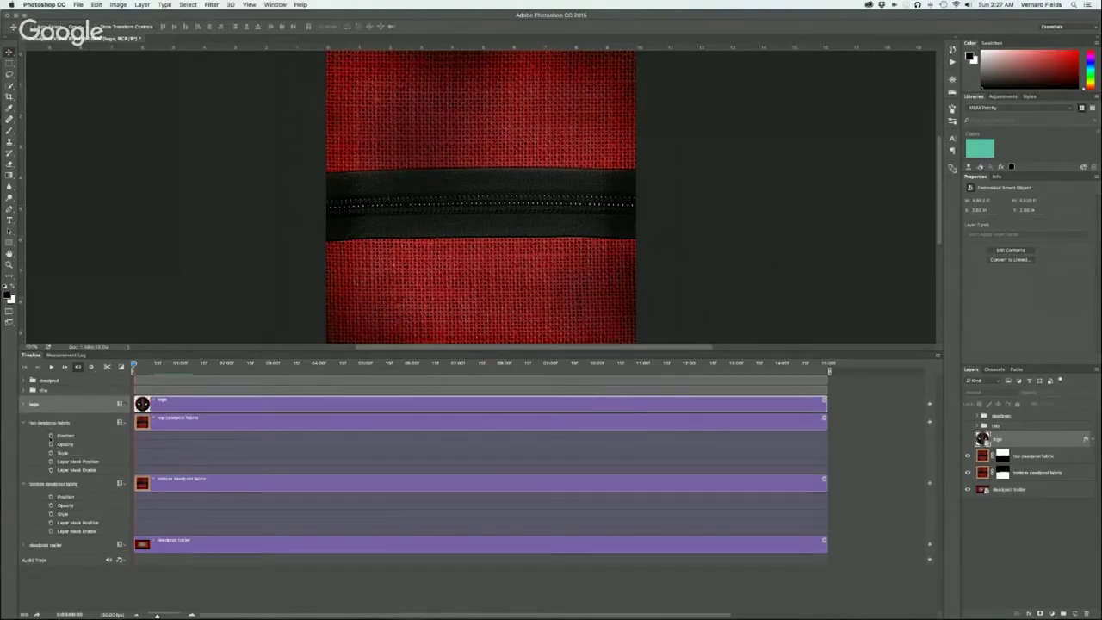
click(50, 435)
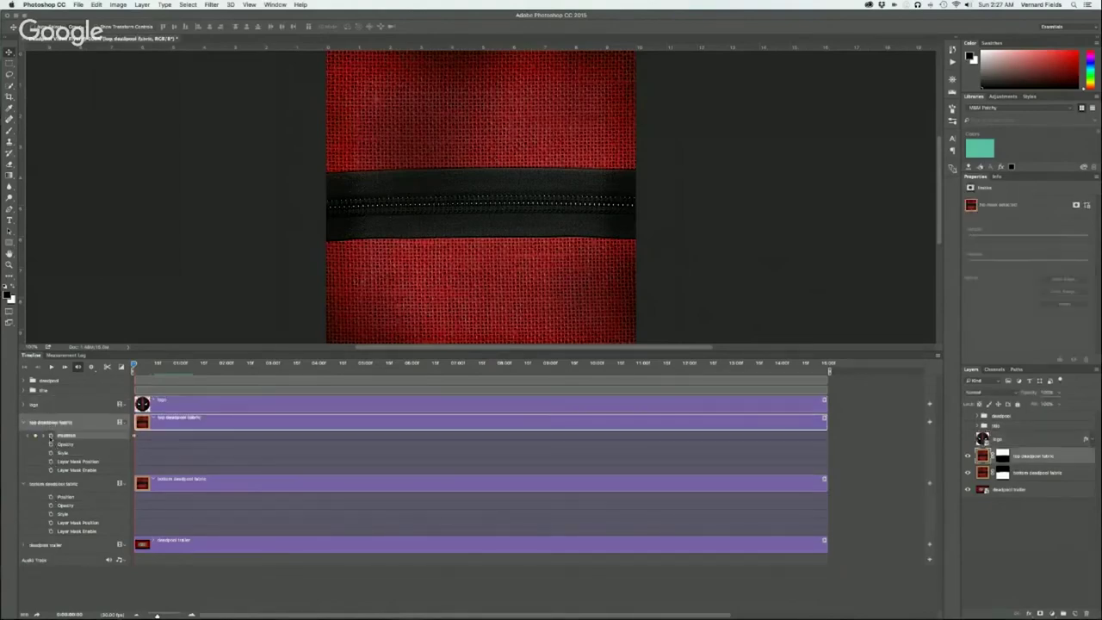
click(50, 496)
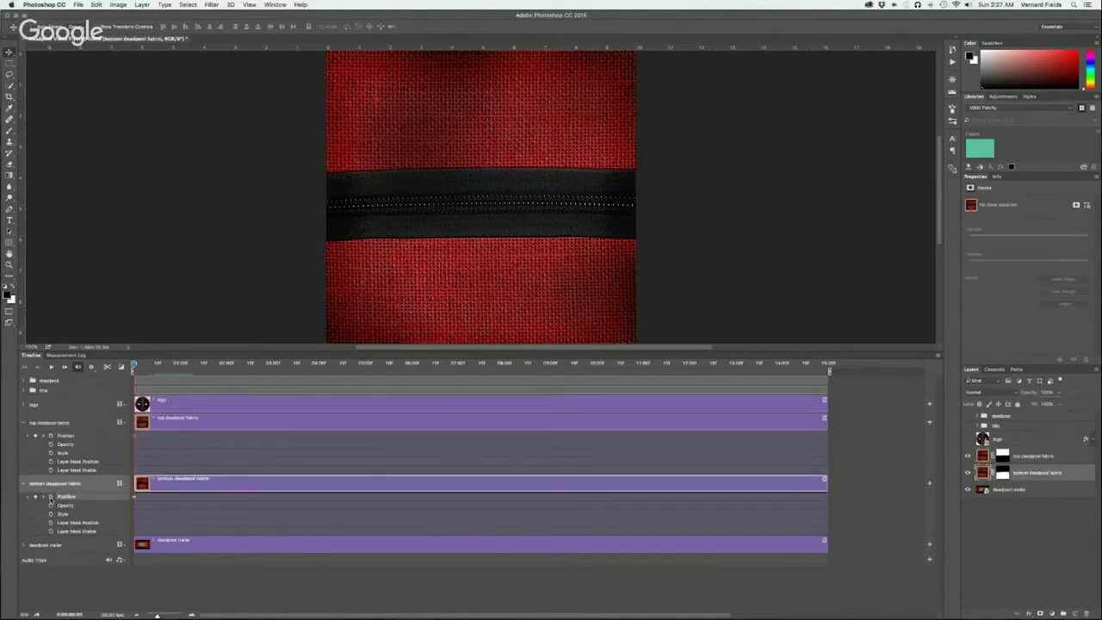
Step: At 0:00:01:01, move the bottom fabric half down and the top half up to open the zipper over the trailer
drag(134, 364, 182, 364)
mouse_move(502, 293)
mouse_down()
mouse_move(499, 335)
mouse_move(508, 96)
mouse_move(495, 275)
mouse_up()
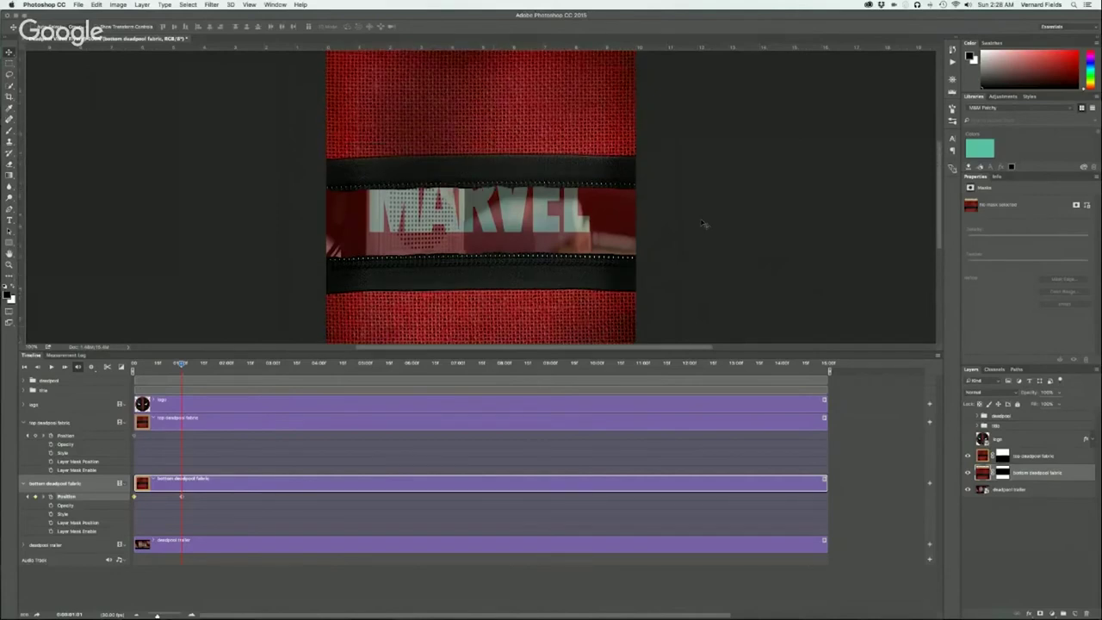
click(69, 424)
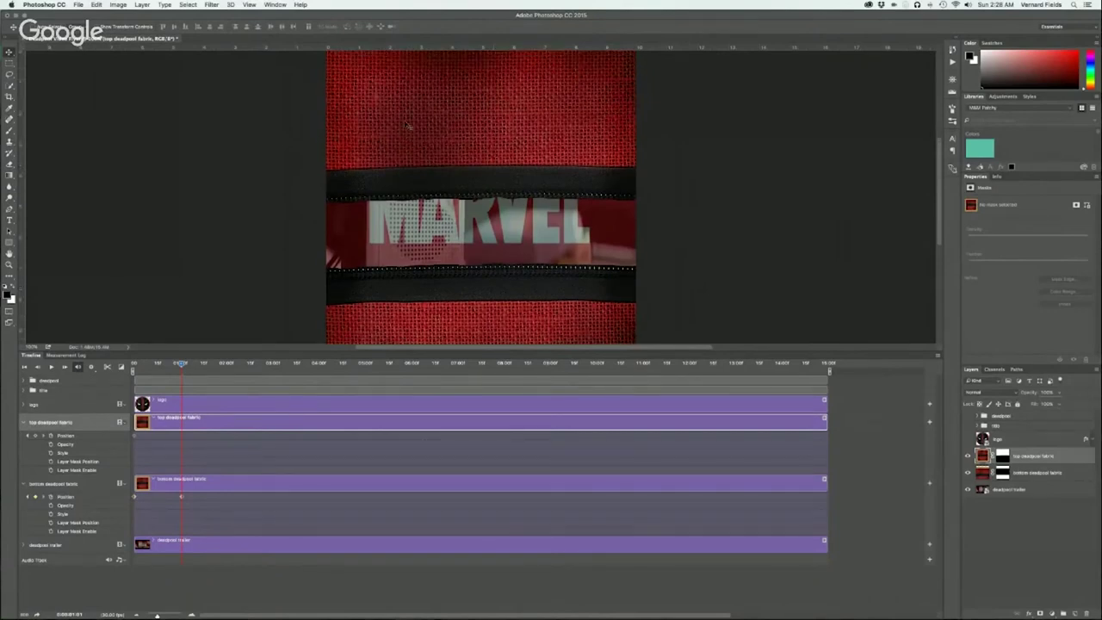
drag(408, 125, 401, 80)
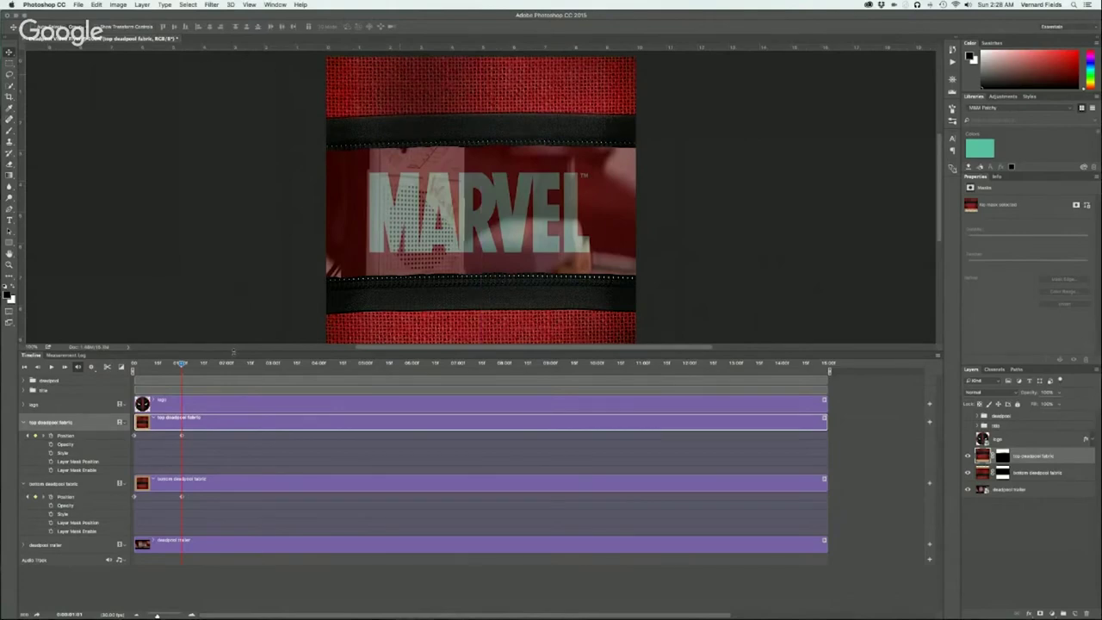
drag(233, 351, 229, 380)
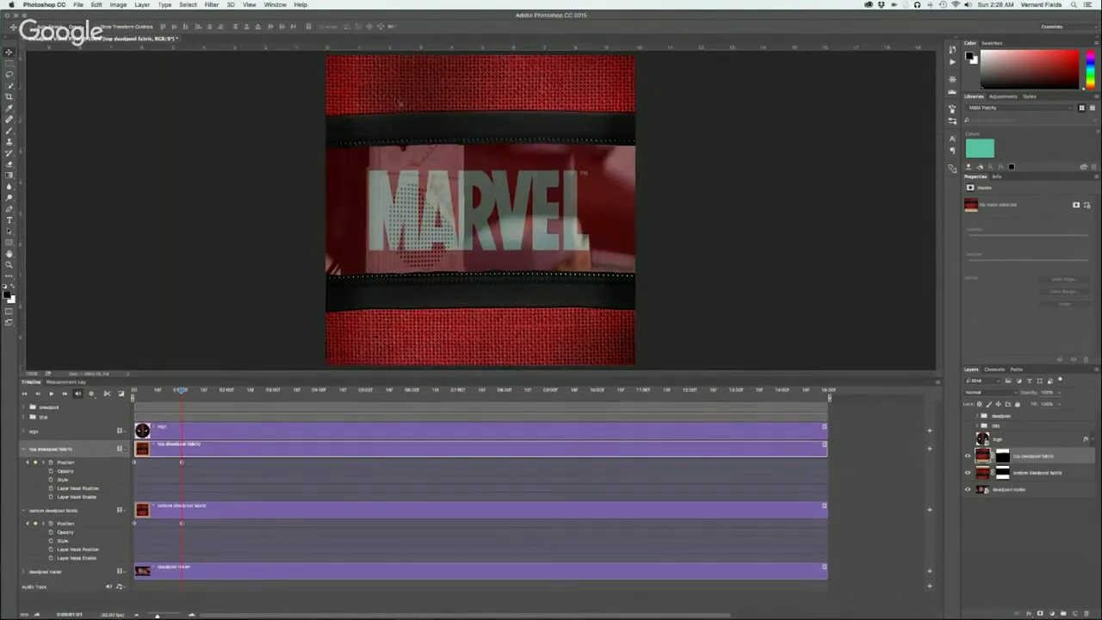
drag(397, 102, 395, 98)
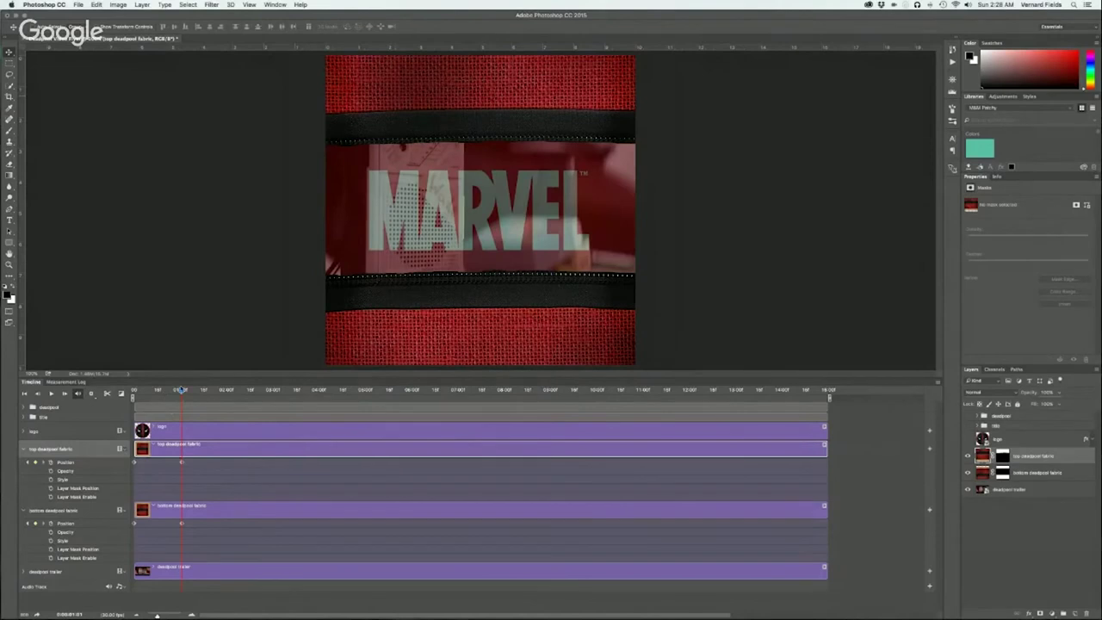
Step: Scrub through the timeline to check the opened fabric halves over the trailer
drag(181, 392, 820, 467)
drag(735, 452, 371, 398)
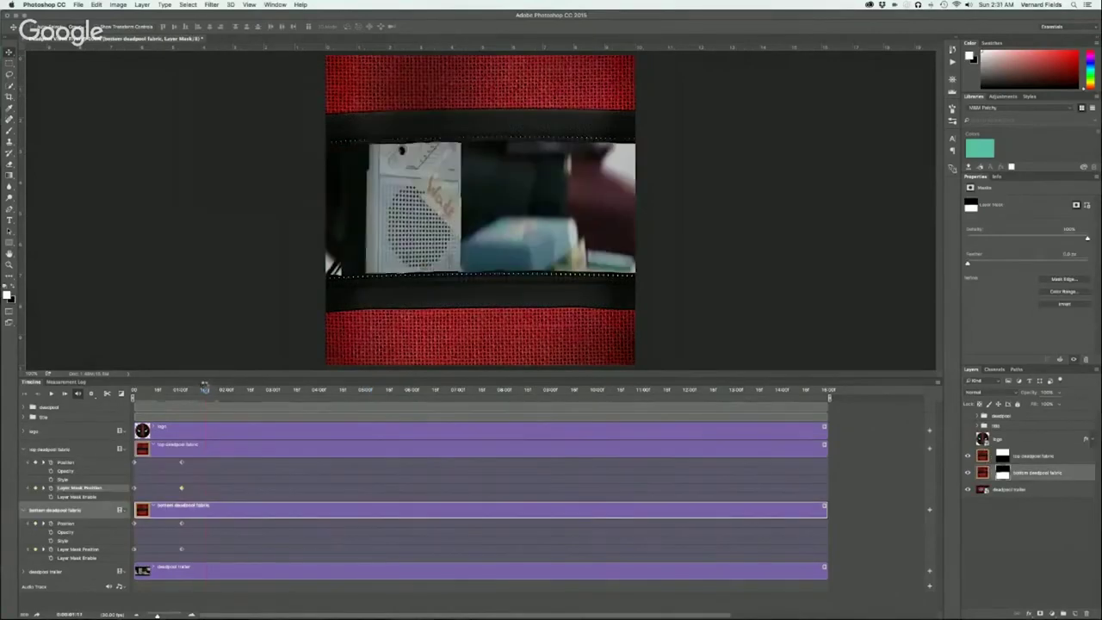
drag(205, 387, 190, 389)
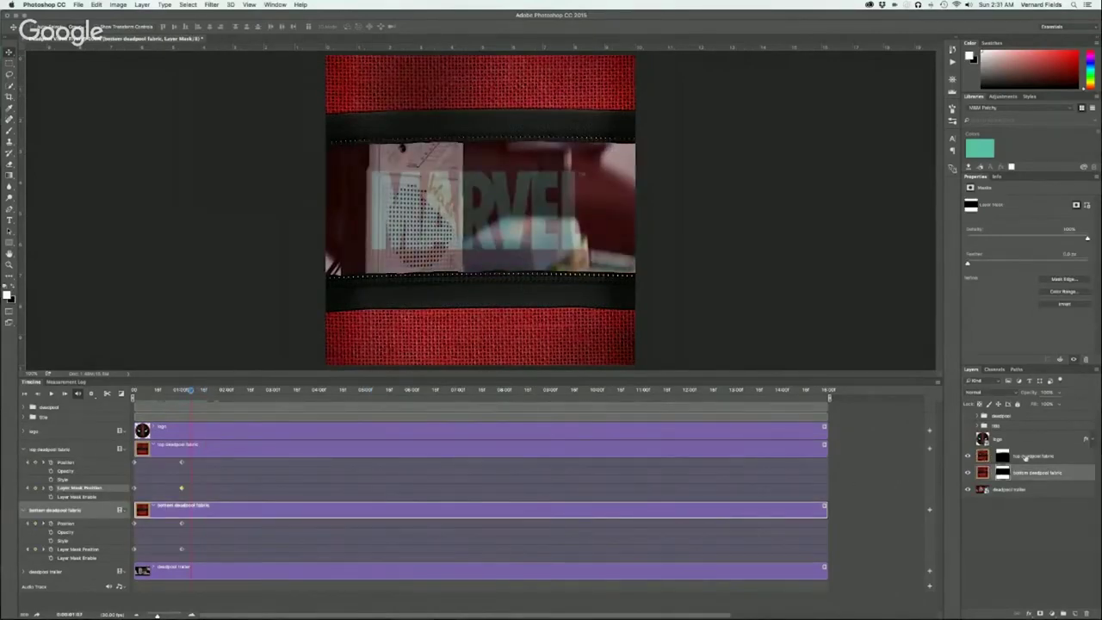
Step: Add an Outer Glow effect to the top deadpool fabric layer and set its color to black
click(1052, 458)
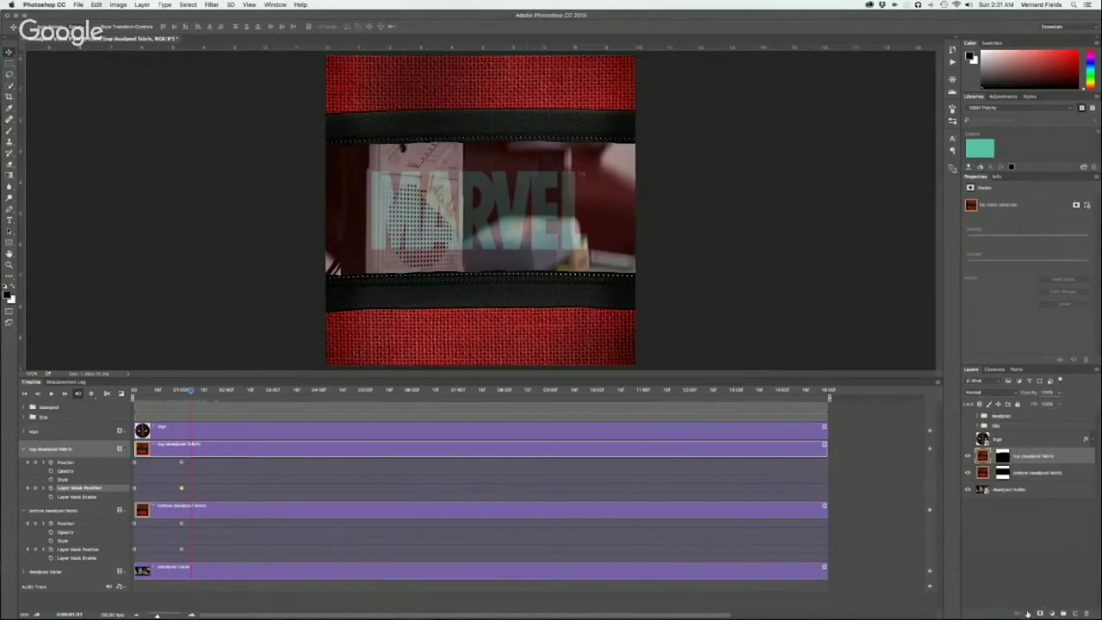
click(1027, 614)
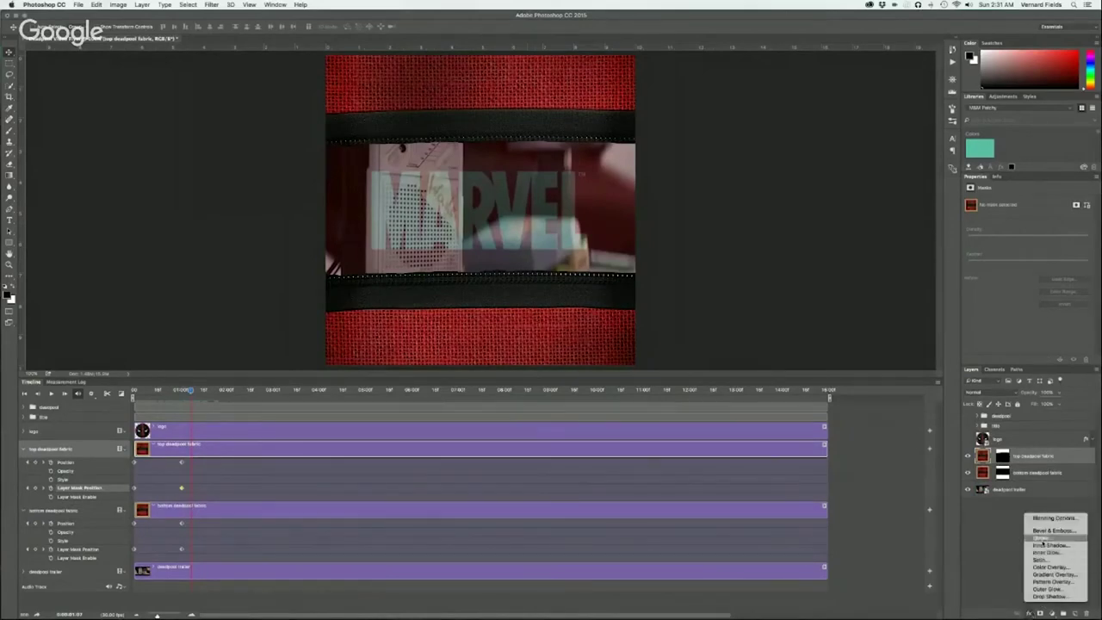
click(1045, 588)
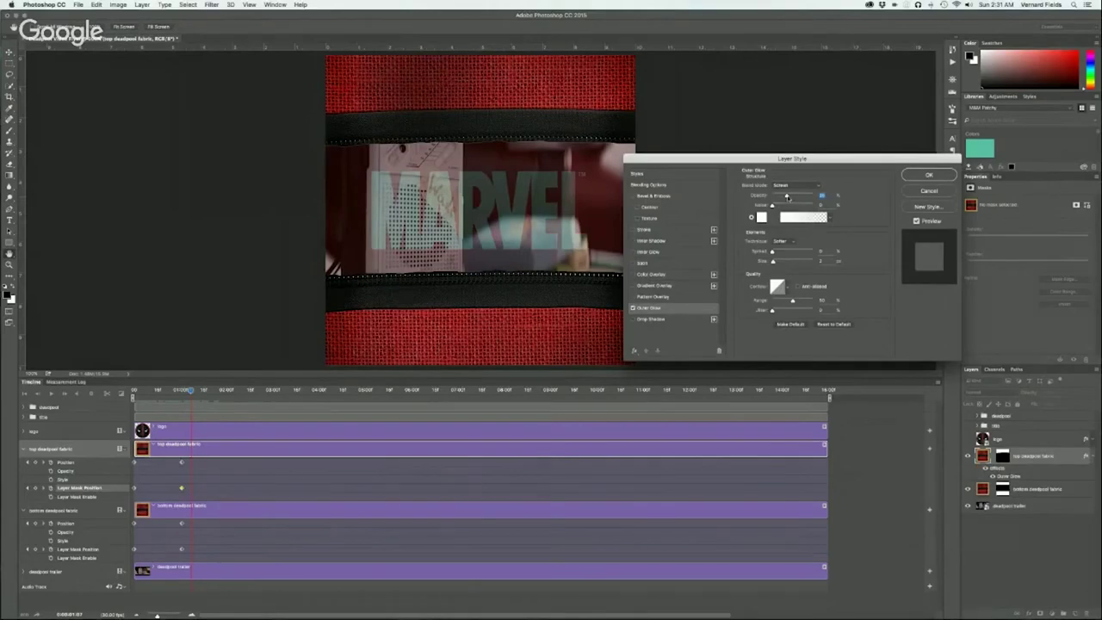
click(760, 217)
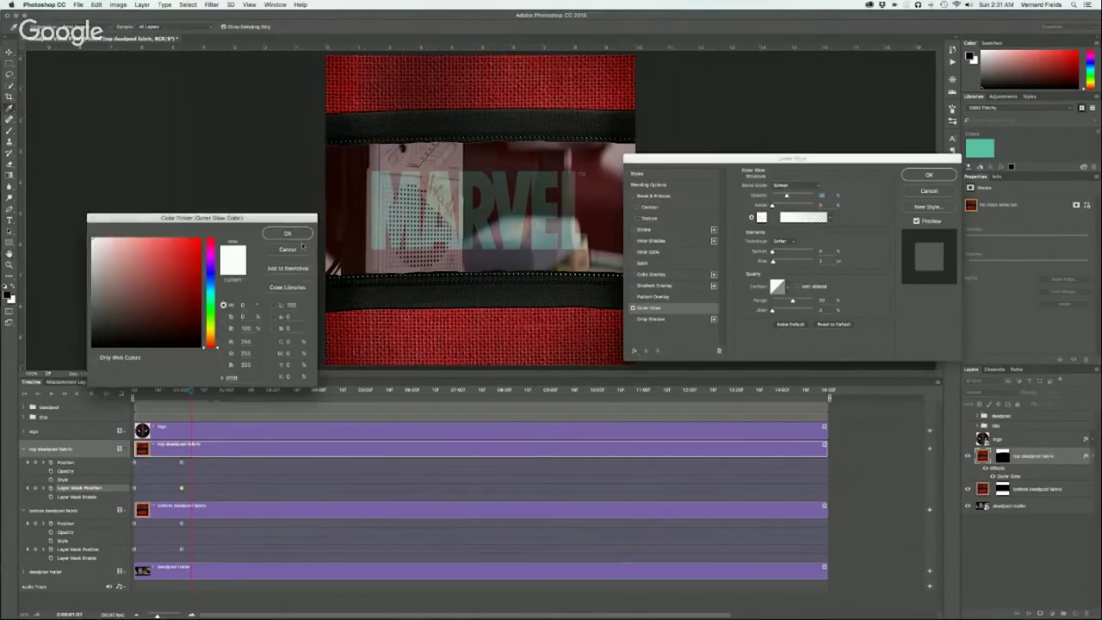
drag(175, 327, 200, 346)
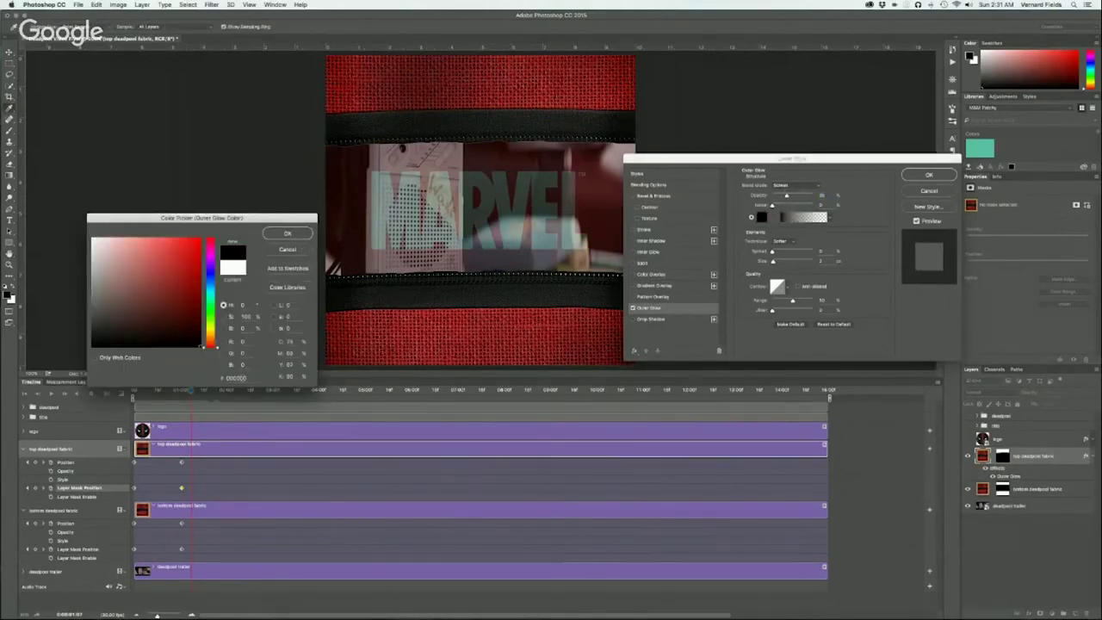
click(278, 235)
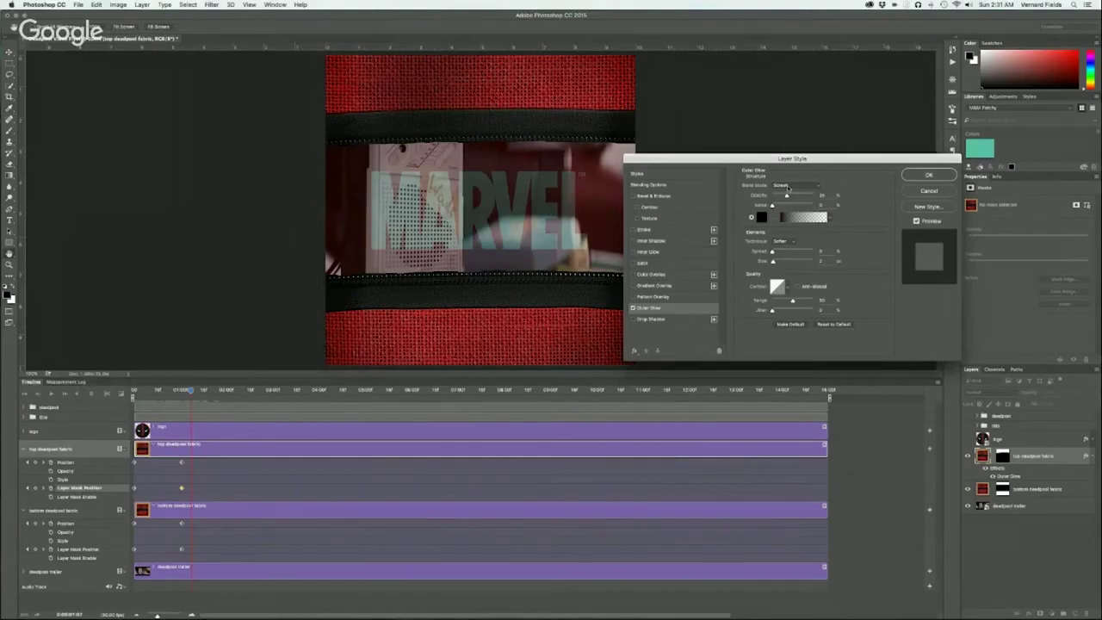
Step: Set the glow's blend mode to Multiply with a slightly larger size, and copy the effect to the bottom deadpool fabric layer
click(788, 186)
click(784, 147)
drag(772, 261, 777, 263)
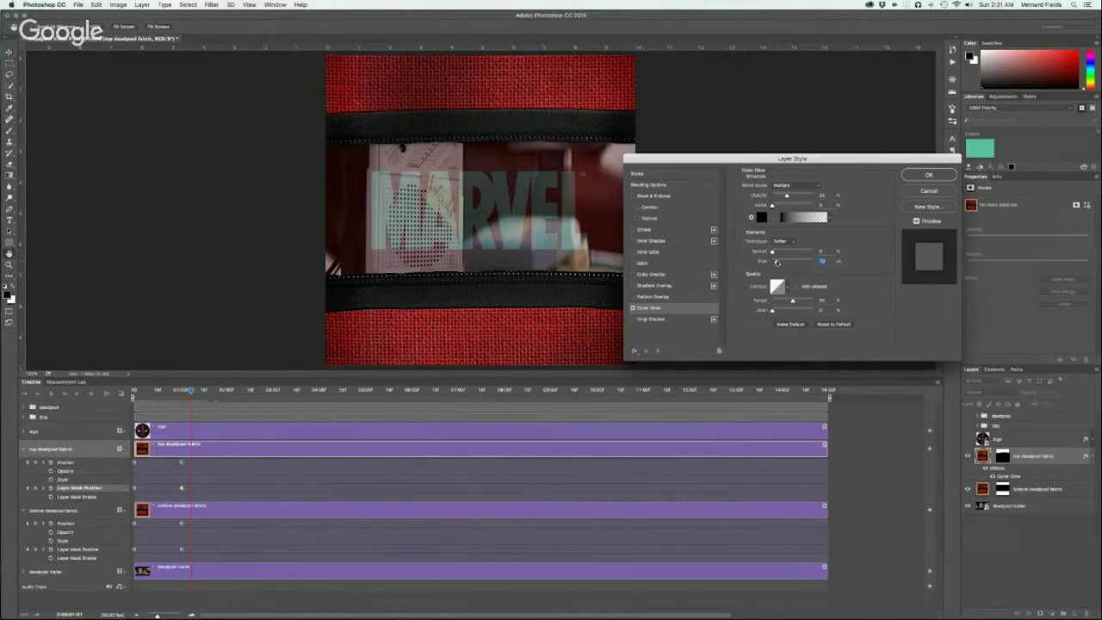
drag(777, 262, 774, 262)
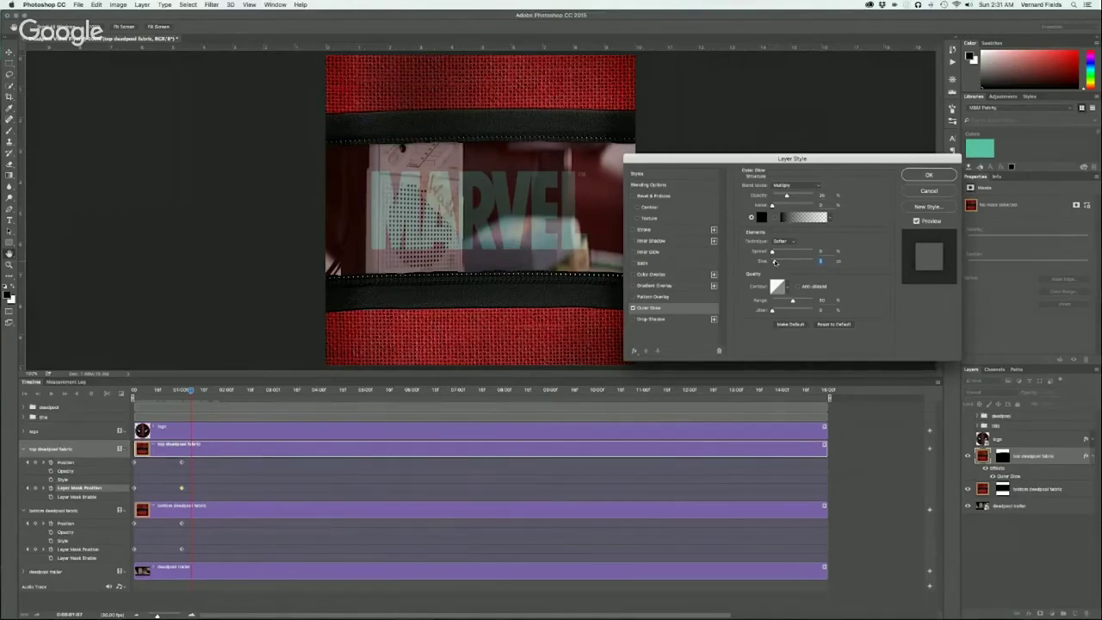
click(927, 174)
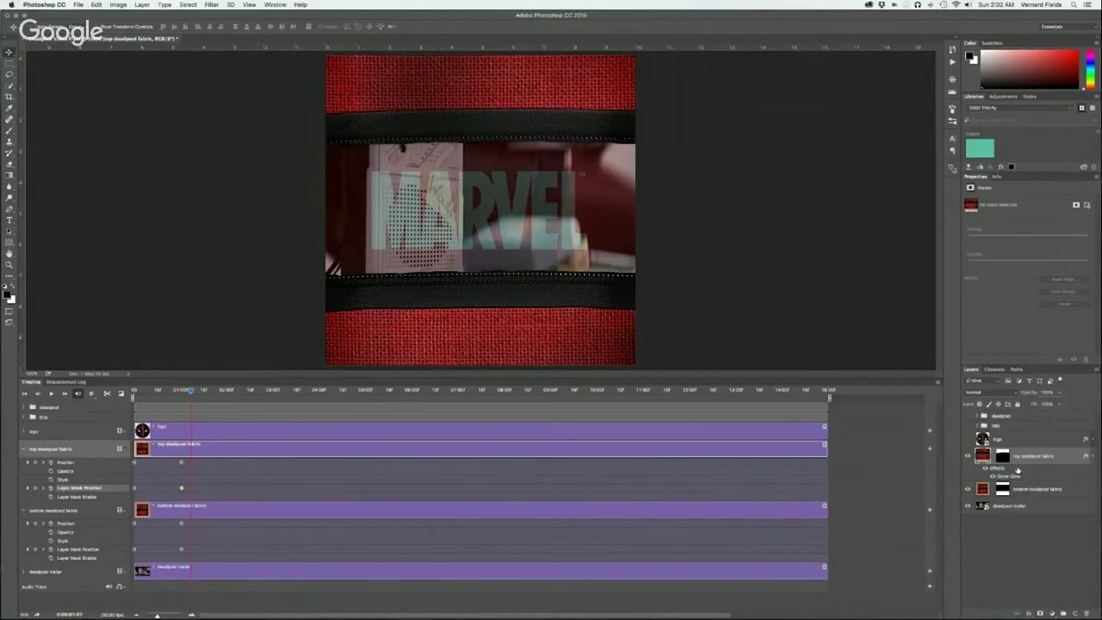
drag(1018, 471, 1029, 493)
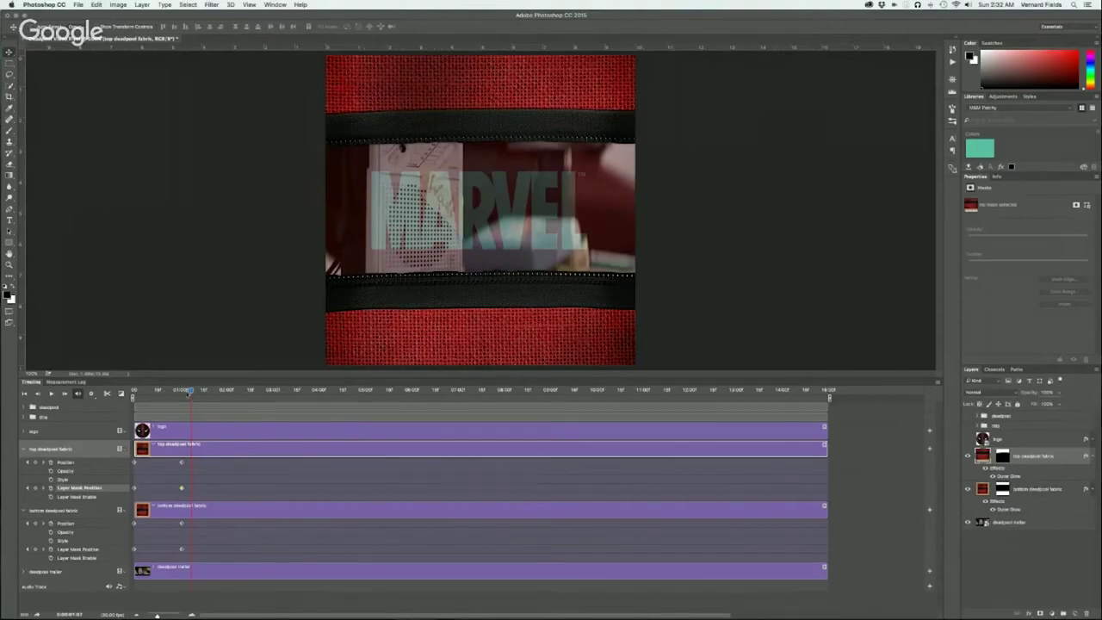
Step: Scrub back toward the start of the timeline and play the zipper opening animation to preview it
mouse_move(188, 392)
mouse_down()
mouse_move(384, 395)
mouse_move(133, 392)
mouse_move(144, 392)
mouse_up()
drag(145, 392, 148, 369)
key(space)
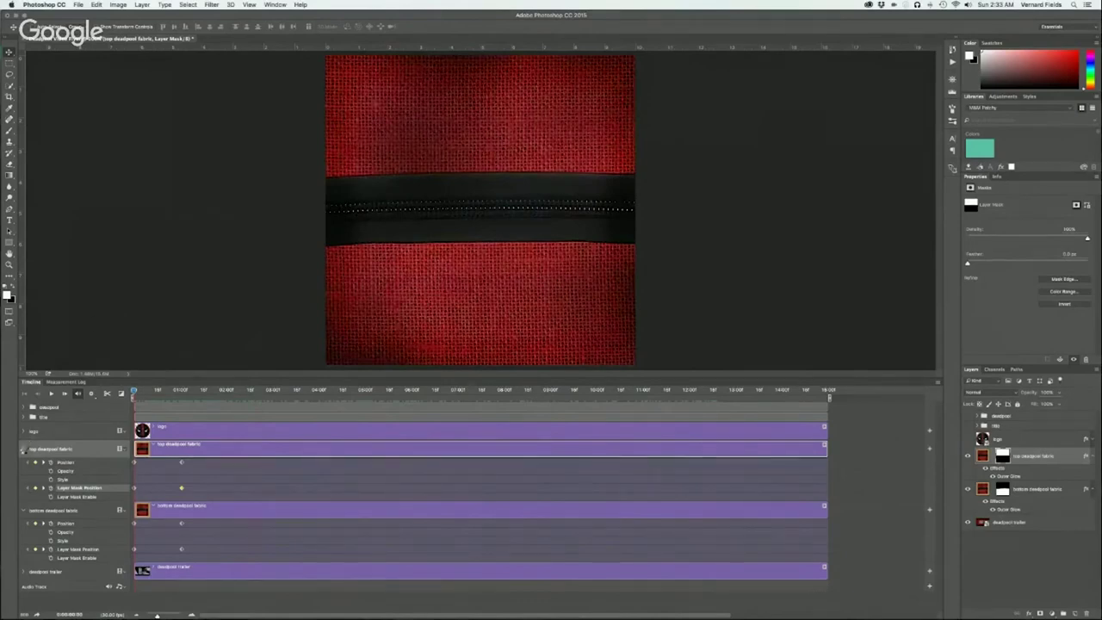
Step: Collapse the keyframe tracks and effects lists of both deadpool fabric layers, and show the logo layer
click(24, 449)
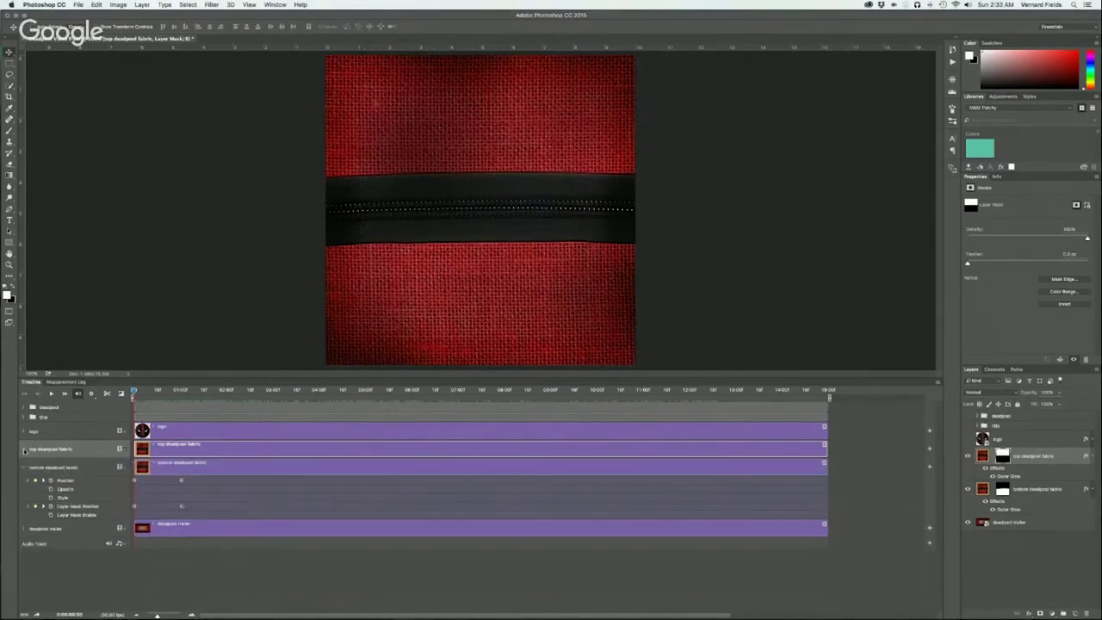
click(25, 467)
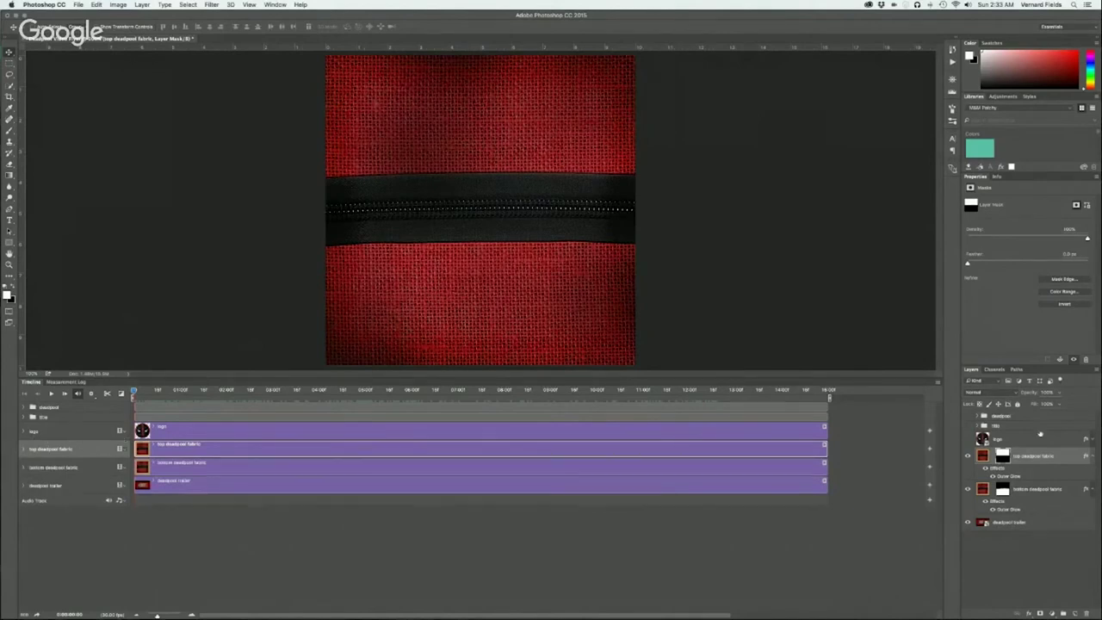
click(1092, 457)
click(1092, 473)
click(967, 439)
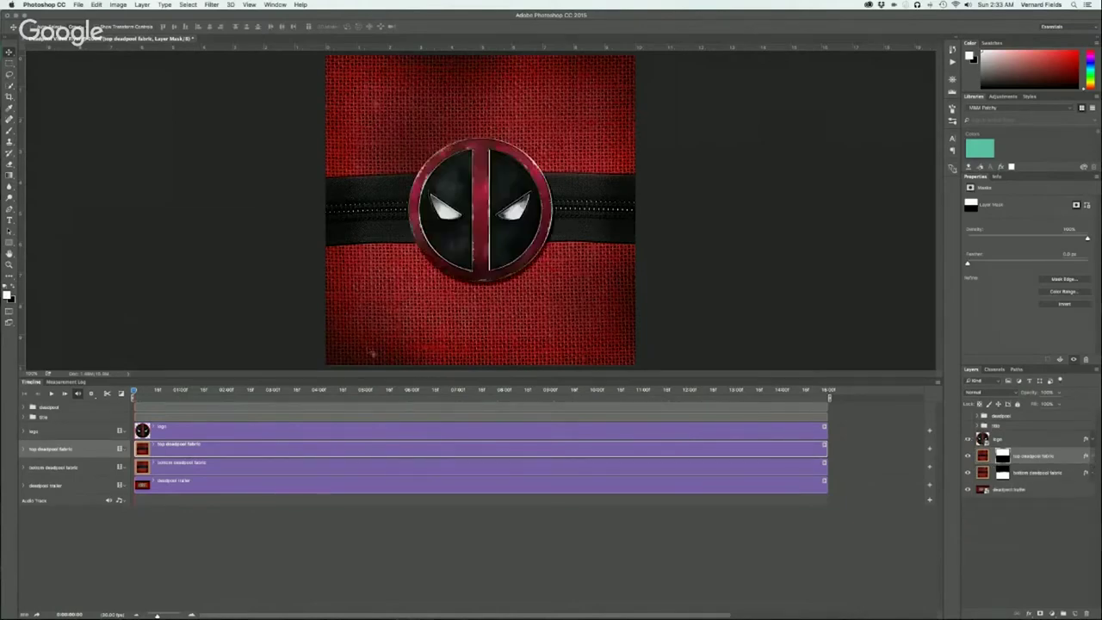
Step: Keyframe the logo layer's opacity to fade from full at the timeline start to 0% just before the one-second mark
mouse_move(133, 391)
mouse_down()
mouse_move(194, 391)
mouse_move(133, 392)
mouse_up()
click(25, 431)
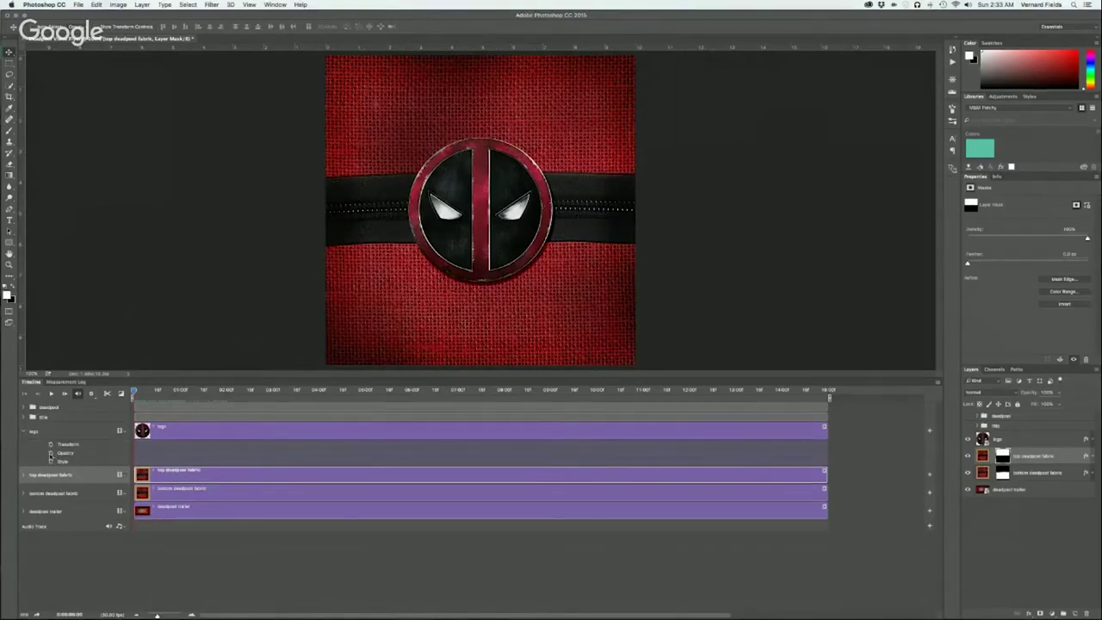
click(50, 454)
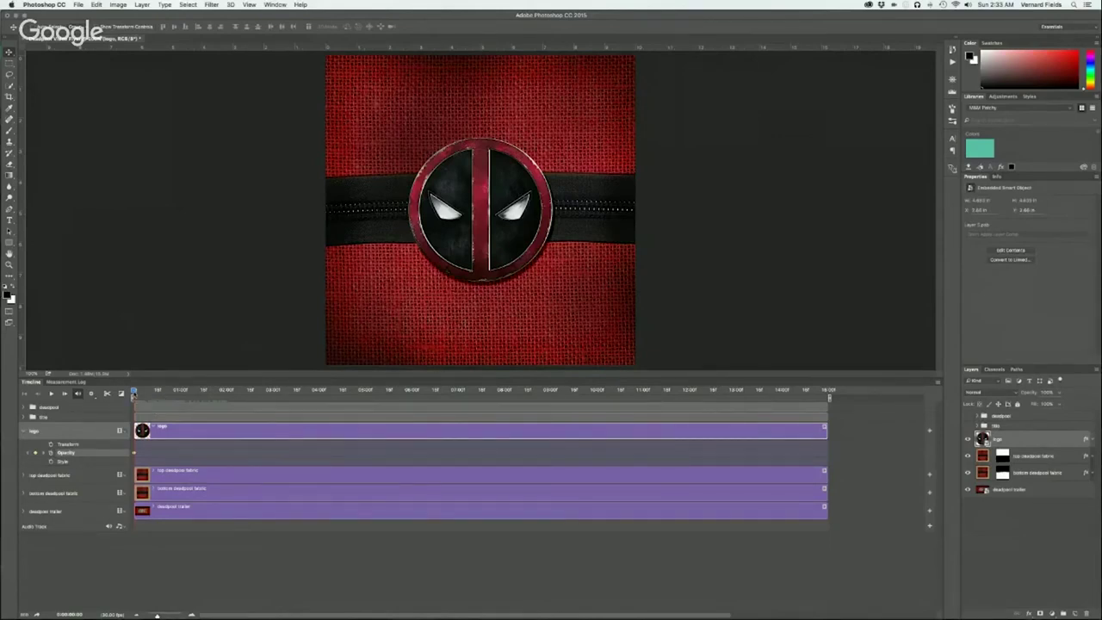
drag(133, 391, 180, 392)
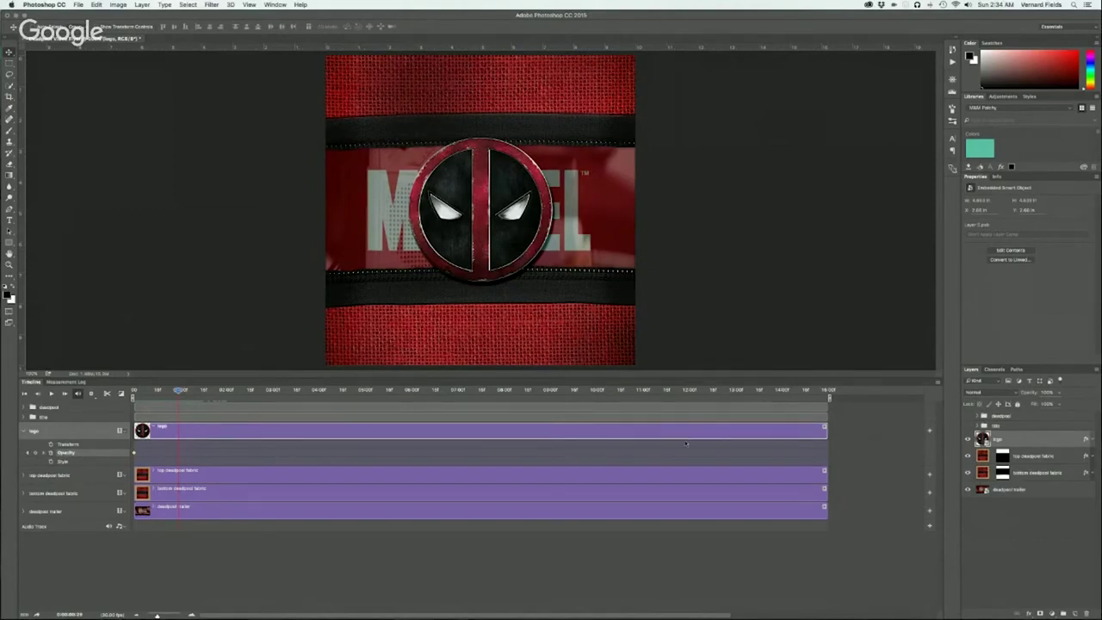
click(1057, 393)
drag(1058, 404, 1017, 403)
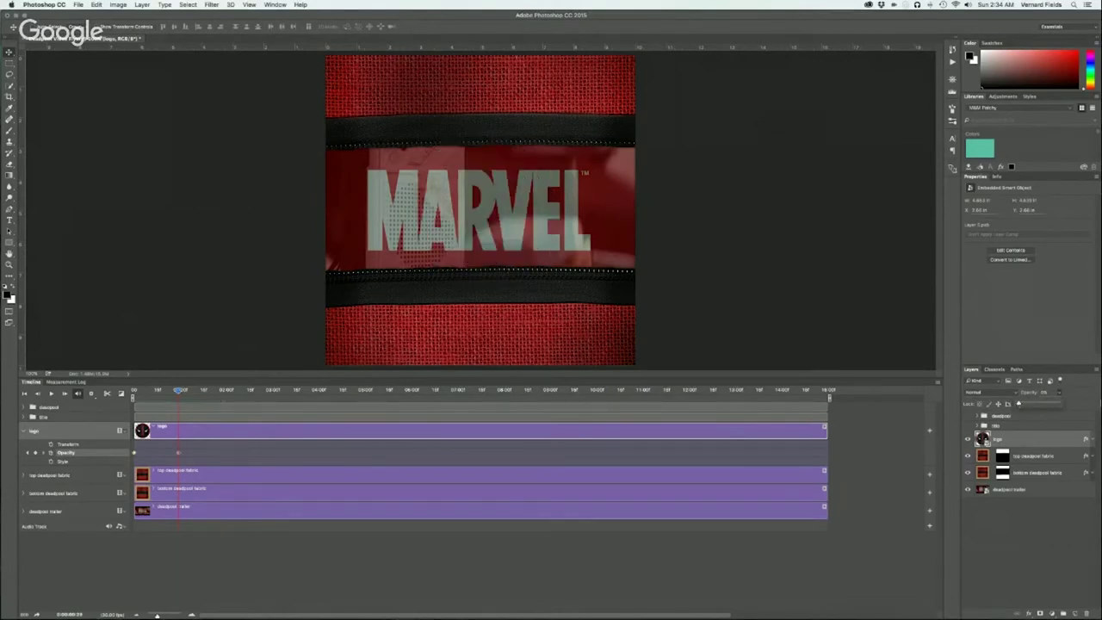
click(1011, 534)
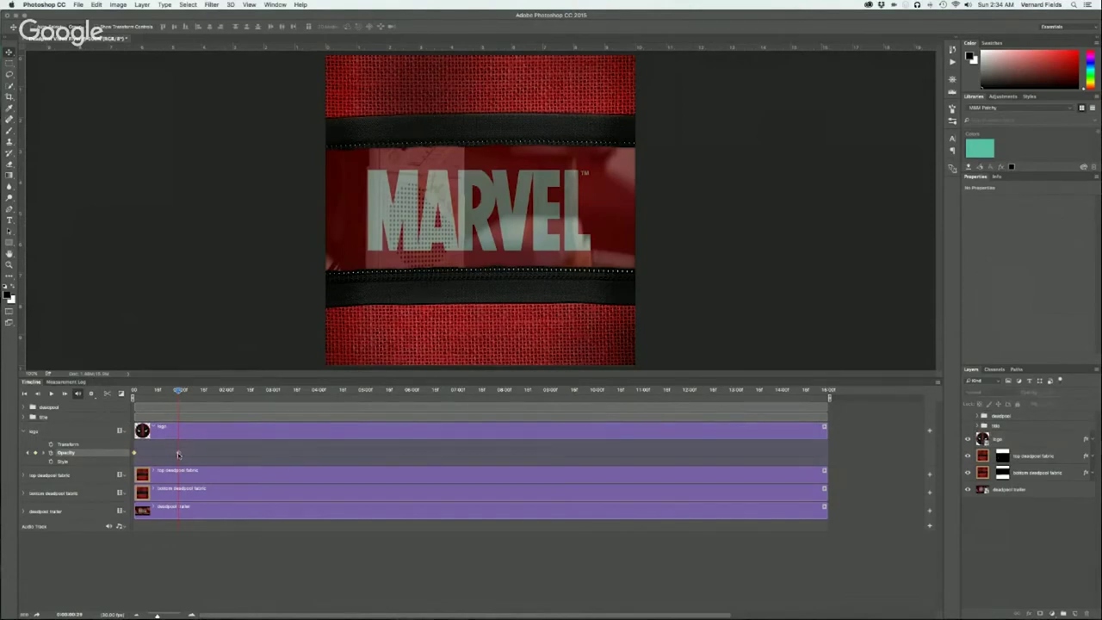
Step: Keyframe the logo layer's transform at the timeline start, and shrink the logo around its center at the 0% opacity keyframe
drag(179, 390, 134, 389)
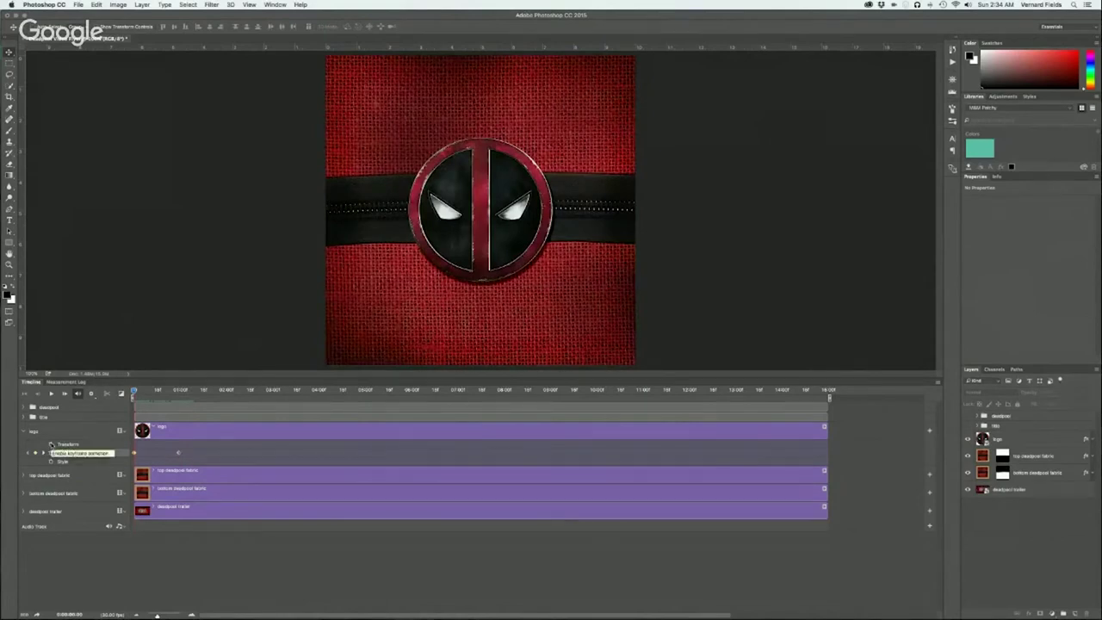
click(52, 444)
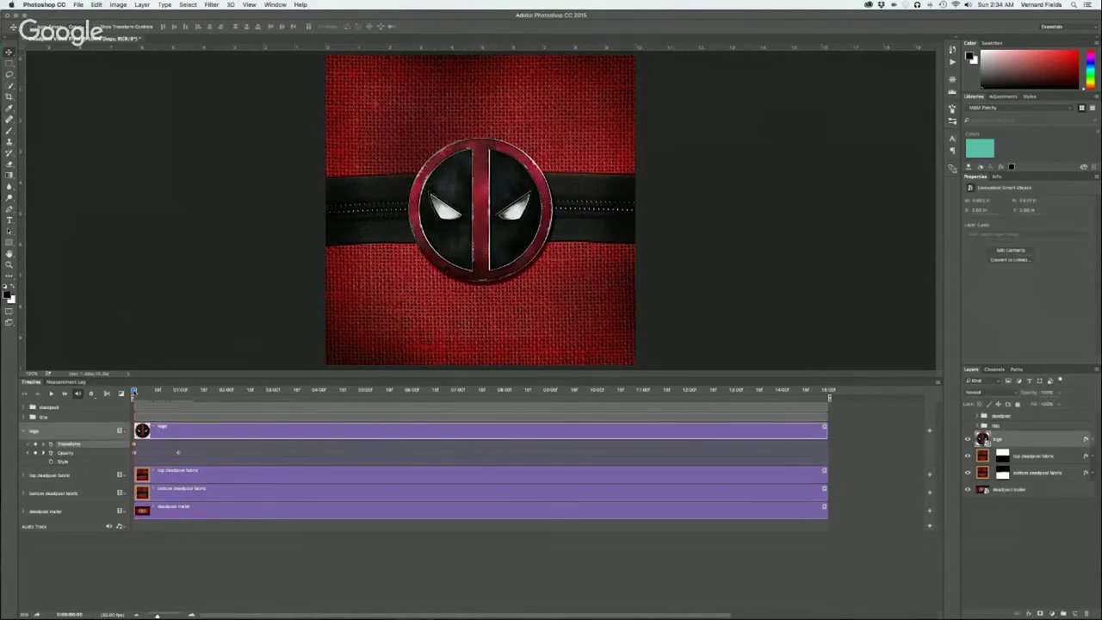
key(space)
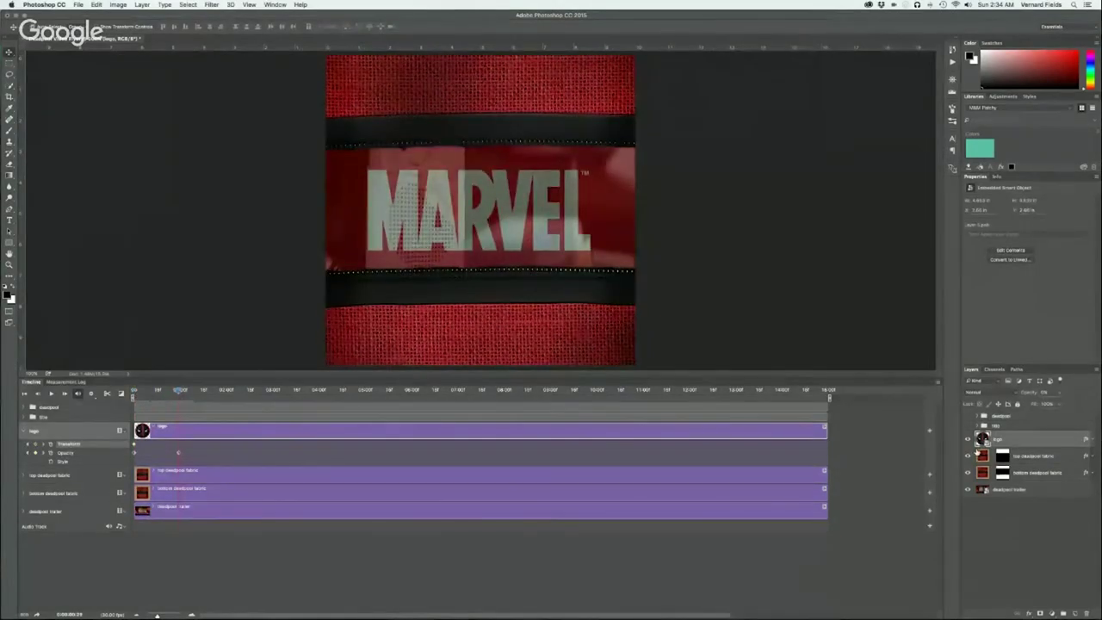
key(super+t)
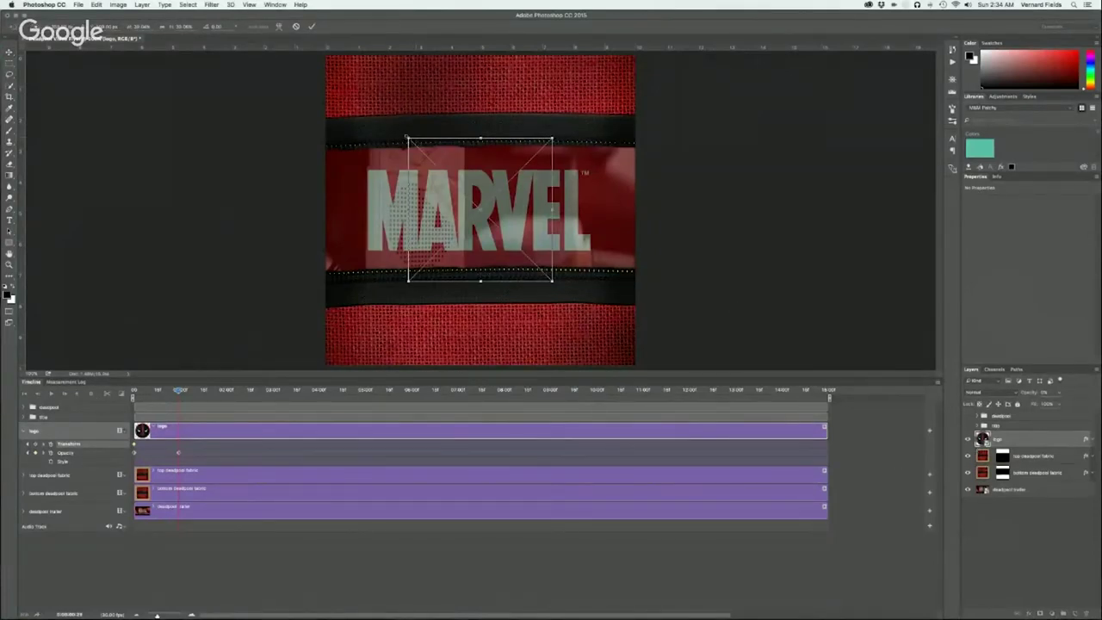
drag(408, 138, 482, 156)
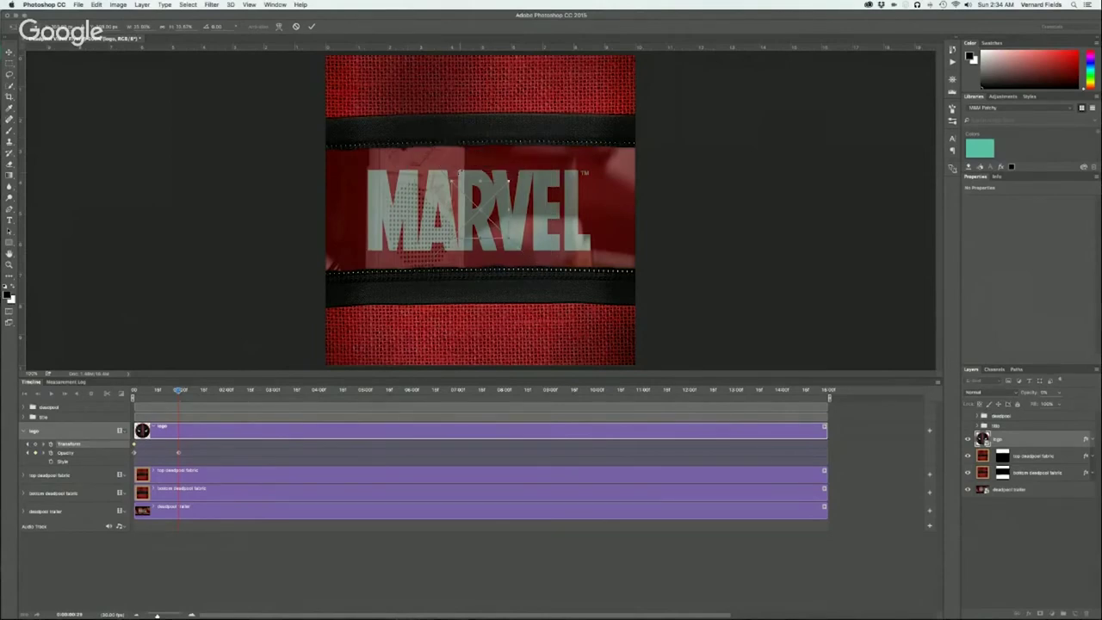
key(Return)
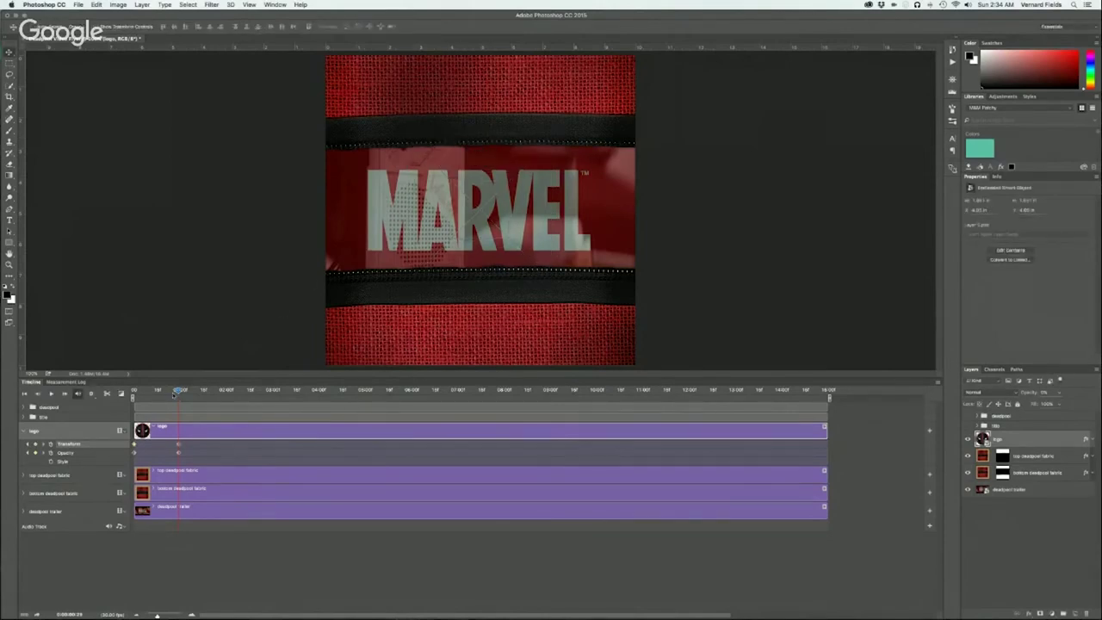
Step: Play the timeline from the start to preview the logo shrinking and fading as the fabric opens
click(175, 389)
drag(175, 390, 120, 384)
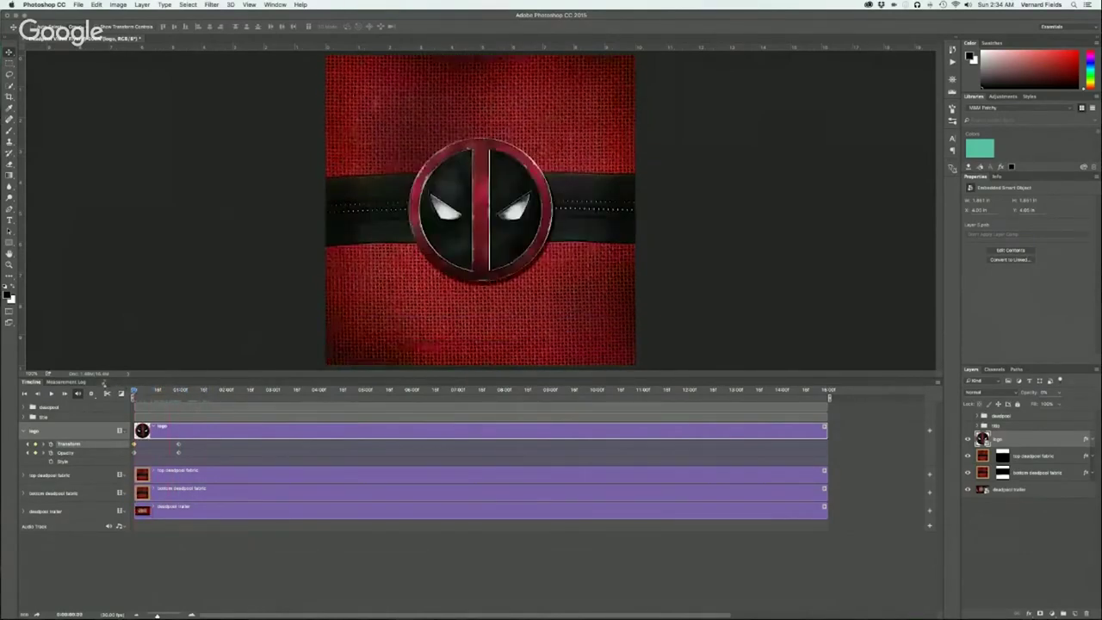
key(space)
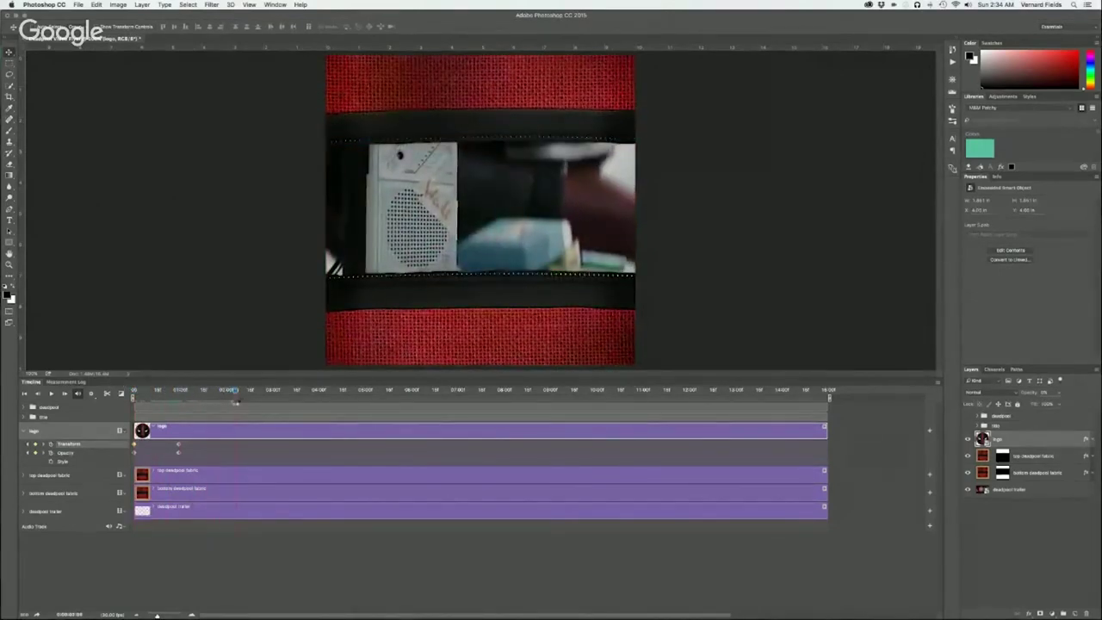
drag(248, 401, 200, 393)
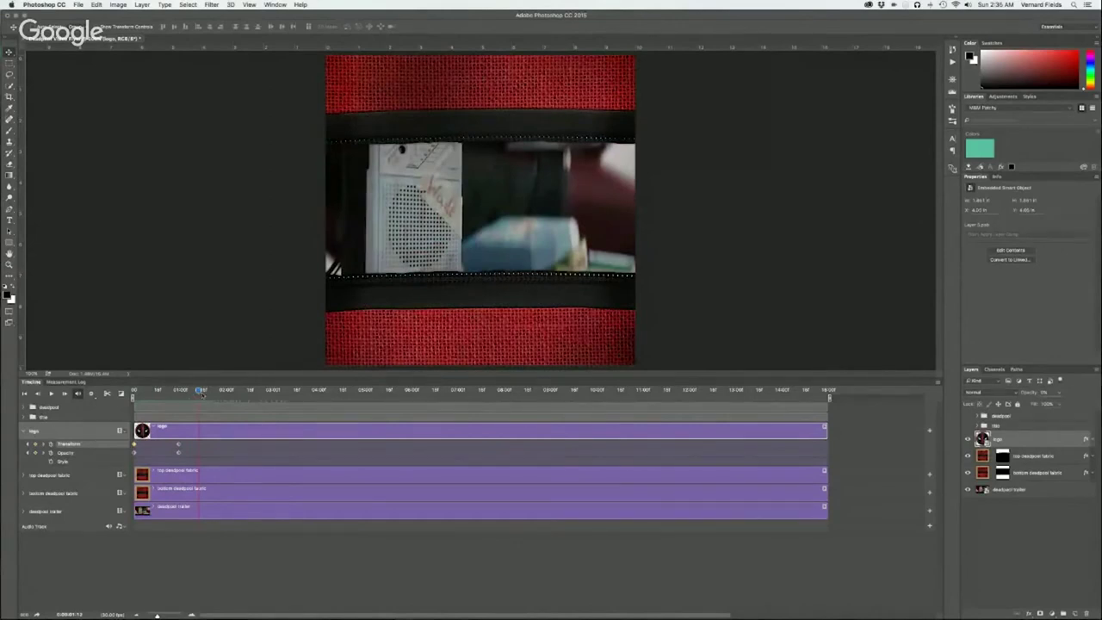
mouse_move(200, 401)
mouse_down()
mouse_move(511, 424)
mouse_move(241, 415)
mouse_move(169, 401)
mouse_move(205, 405)
mouse_up()
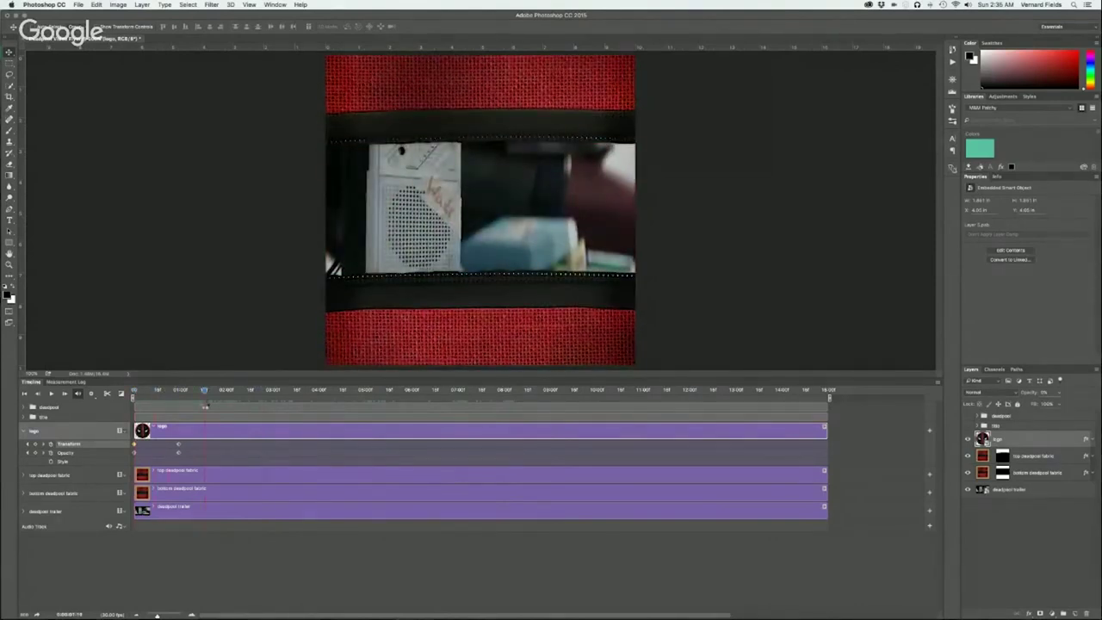
Step: Collapse the logo tracks, show the title group and add an opacity keyframe to it at the two-second mark
click(24, 430)
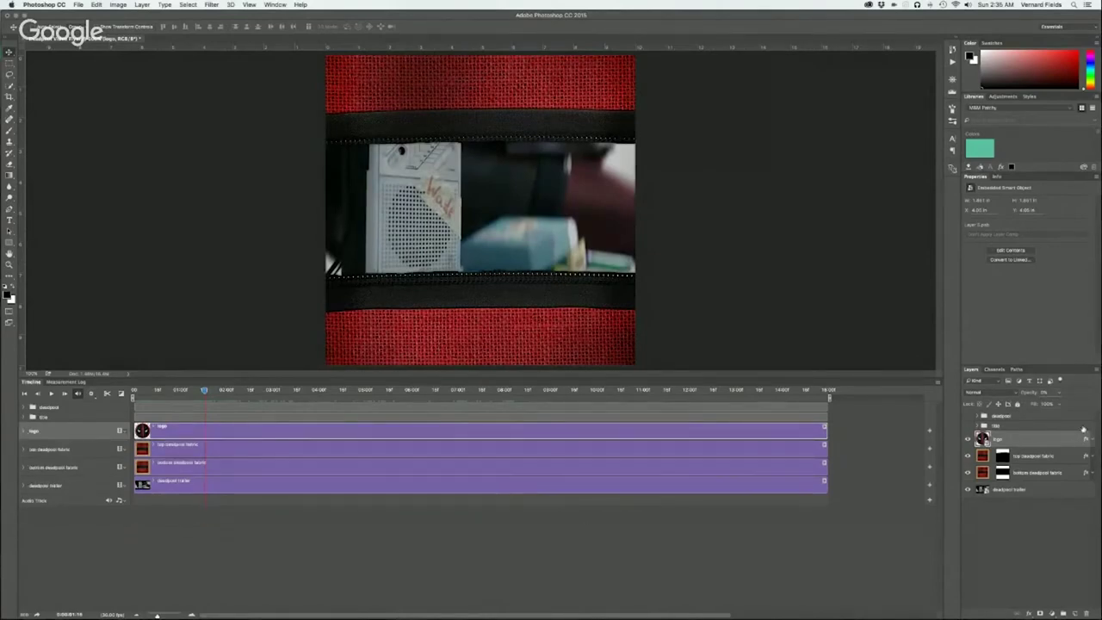
click(968, 426)
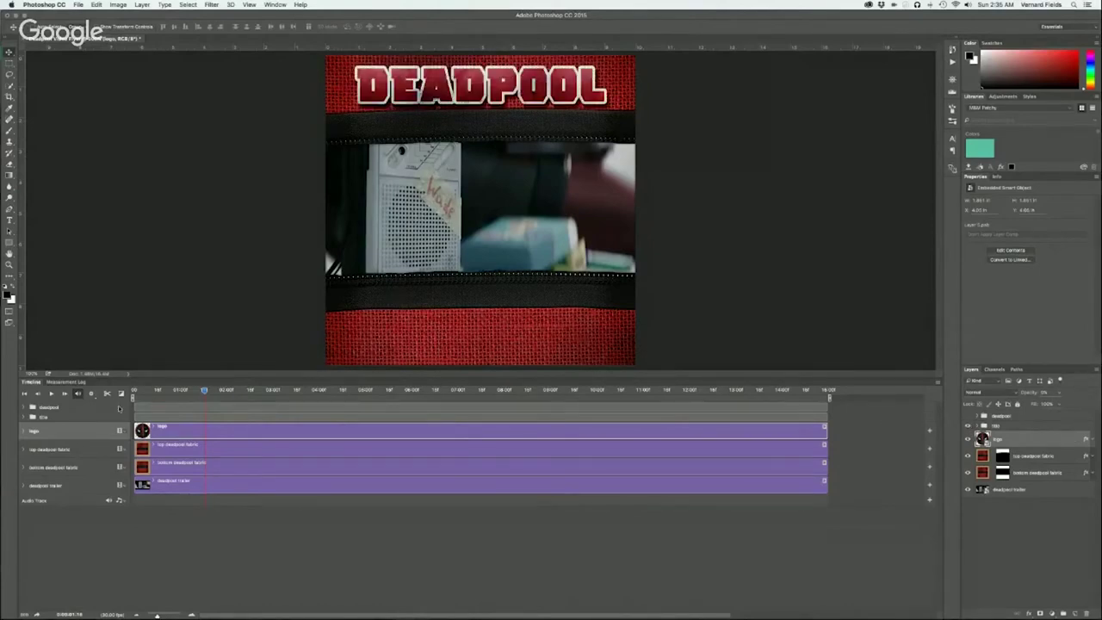
click(24, 417)
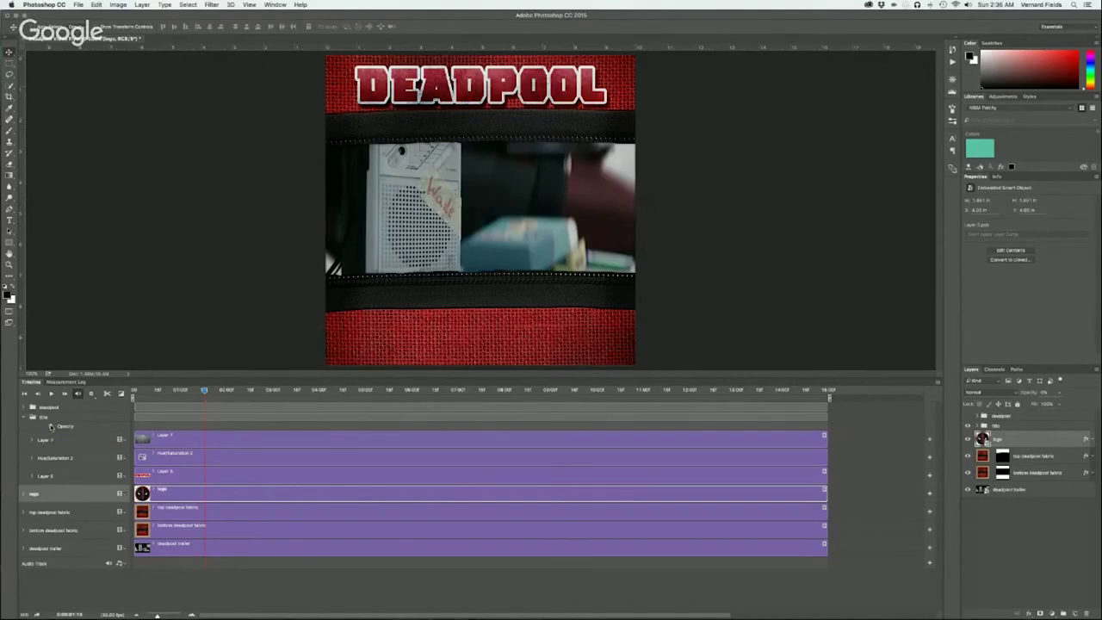
mouse_move(205, 390)
mouse_down()
mouse_move(132, 392)
mouse_move(226, 390)
mouse_up()
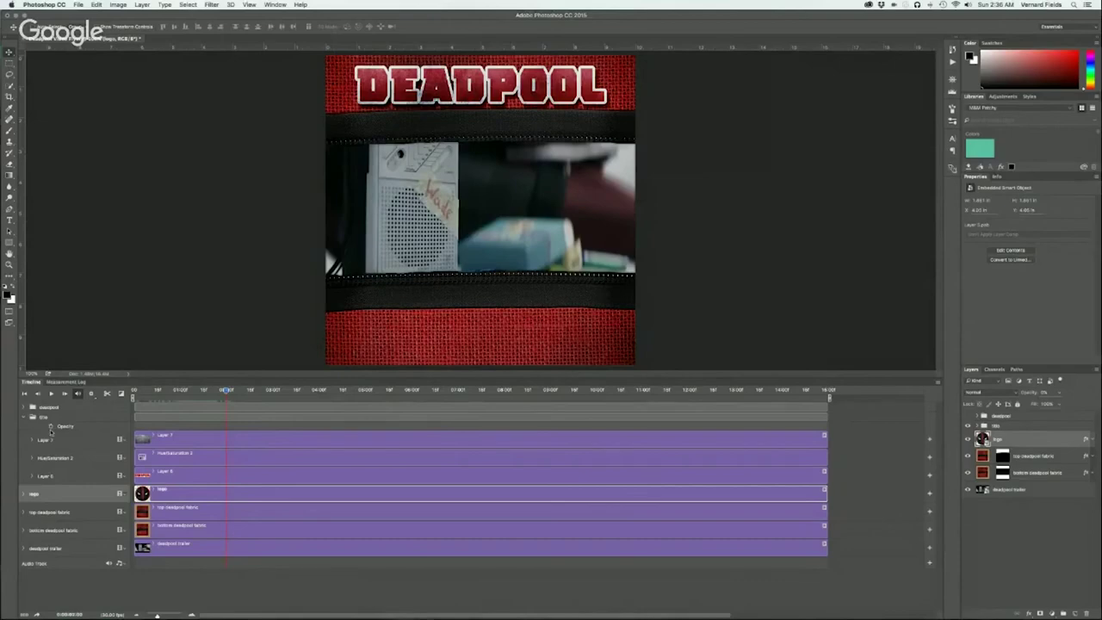
click(52, 427)
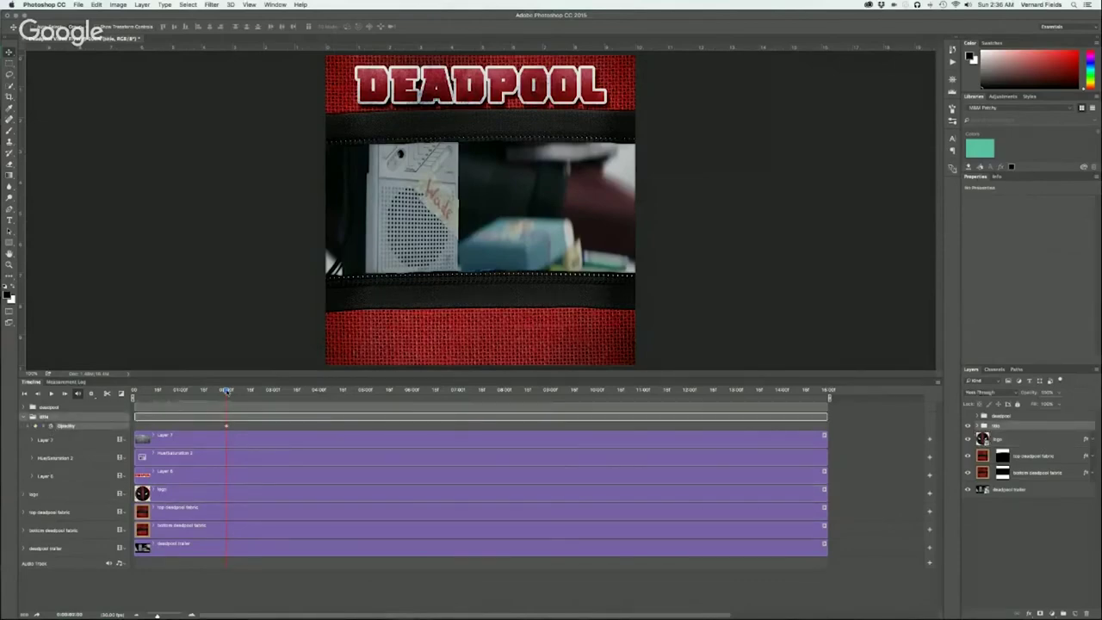
Step: Set the title group's opacity to 0% just before one second, and move its full-opacity keyframe to just after one second
drag(227, 390, 171, 382)
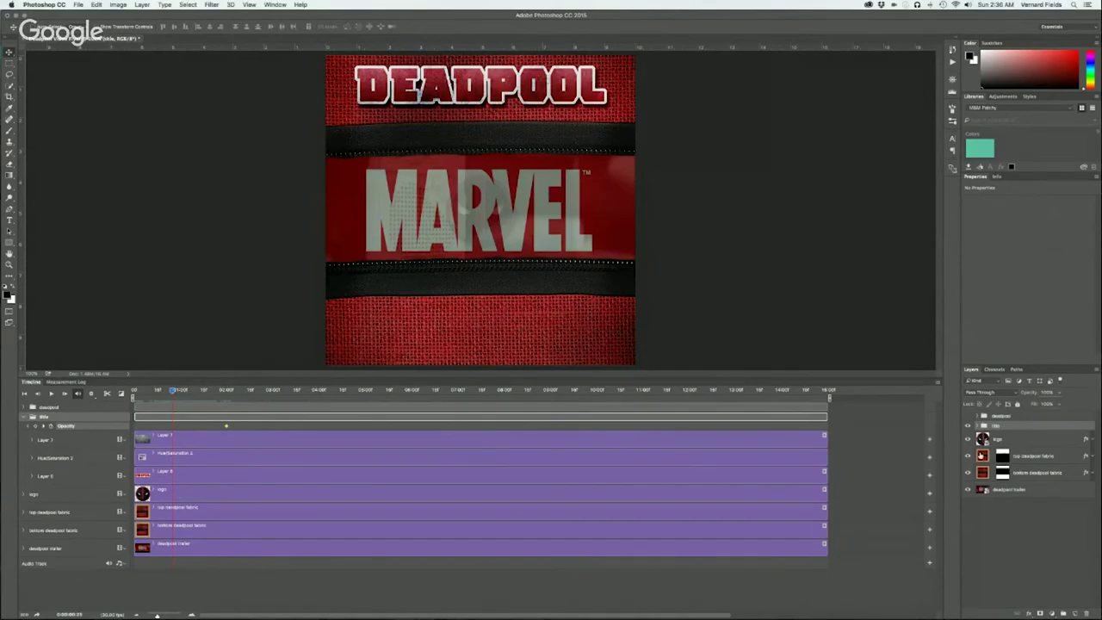
click(1046, 391)
text(0)
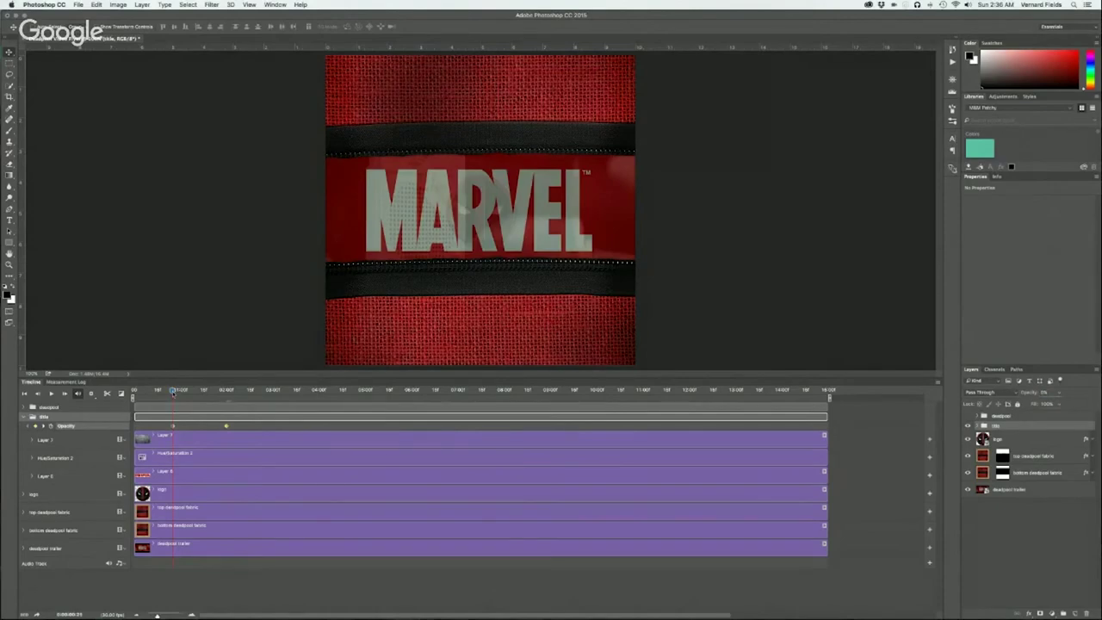
mouse_move(173, 390)
mouse_down()
mouse_move(148, 392)
mouse_move(250, 390)
mouse_move(164, 383)
mouse_move(244, 370)
mouse_move(163, 369)
mouse_move(222, 371)
mouse_move(174, 368)
mouse_up()
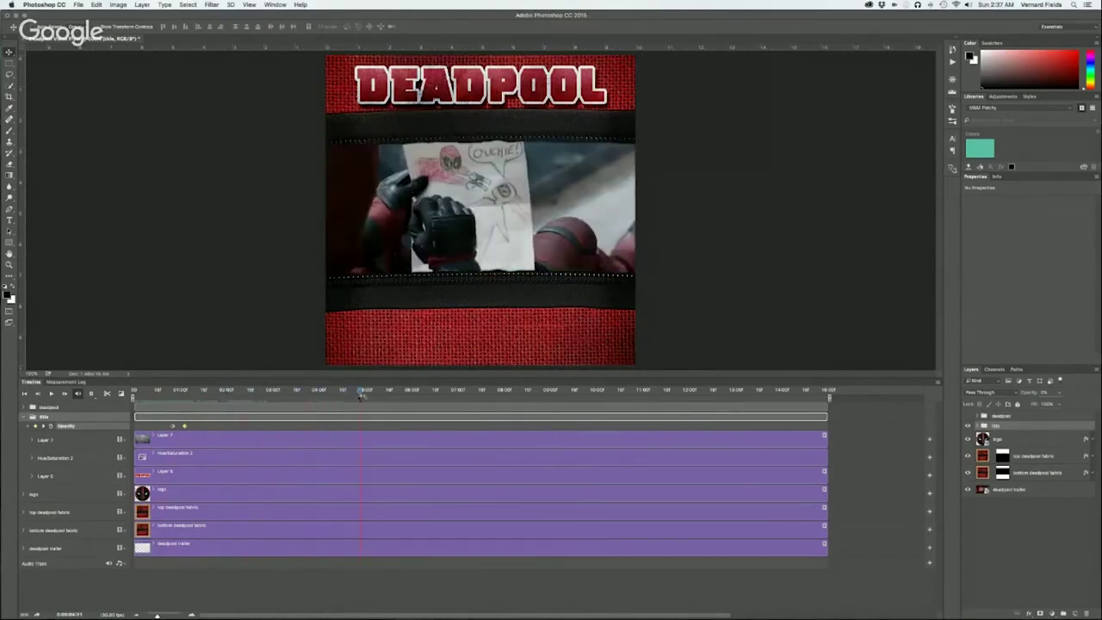
Step: Move the playhead to about 12.5 seconds, collapse the title tracks and show the deadpool group
drag(412, 391, 707, 394)
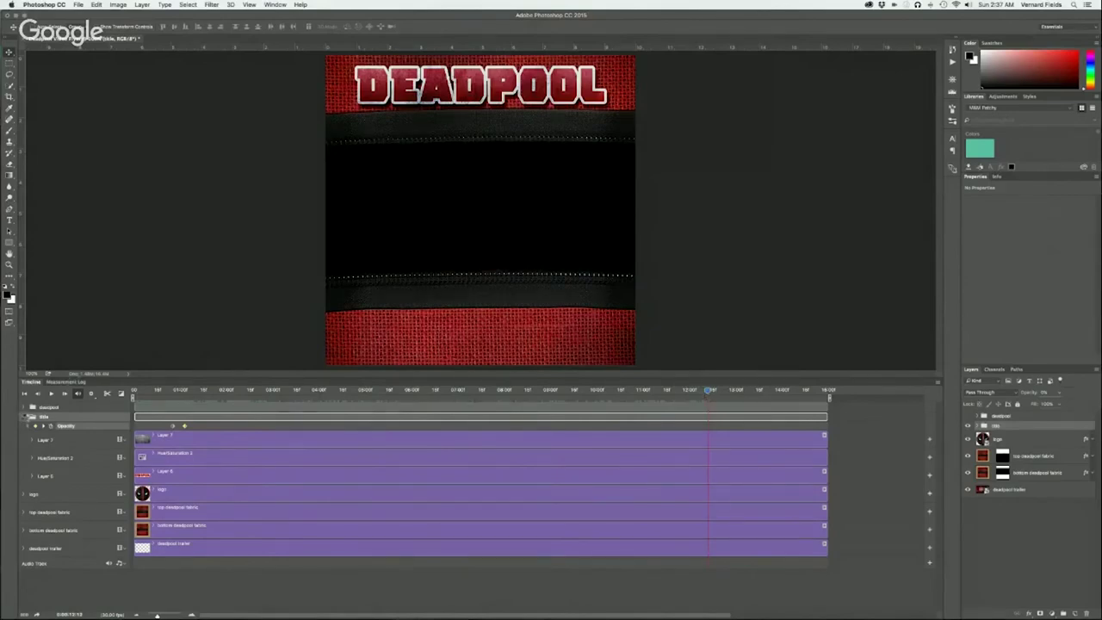
click(24, 417)
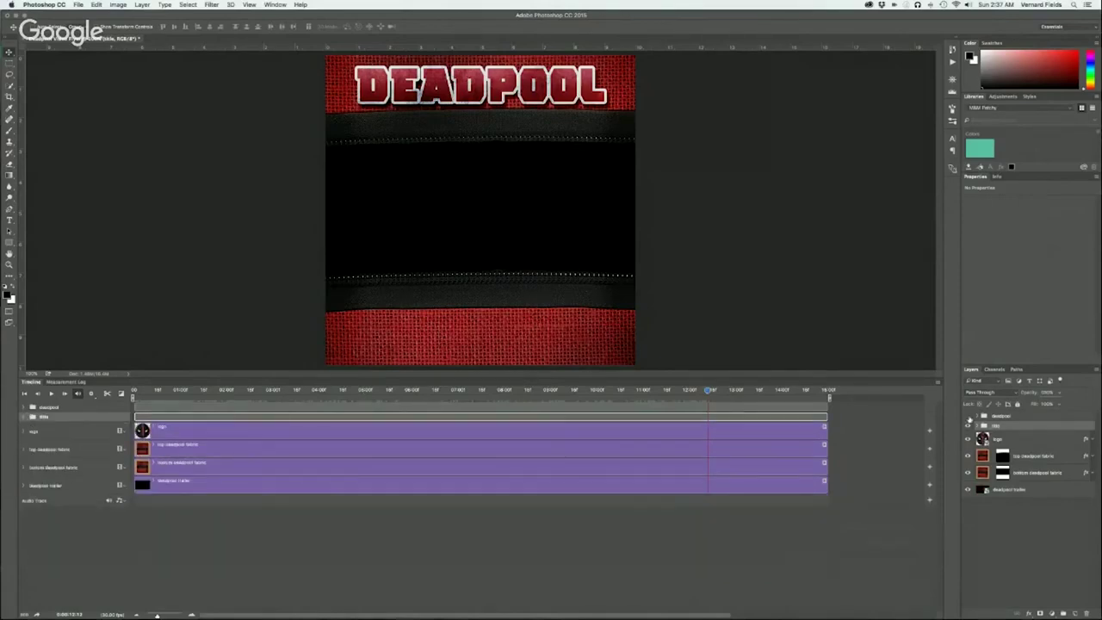
click(968, 417)
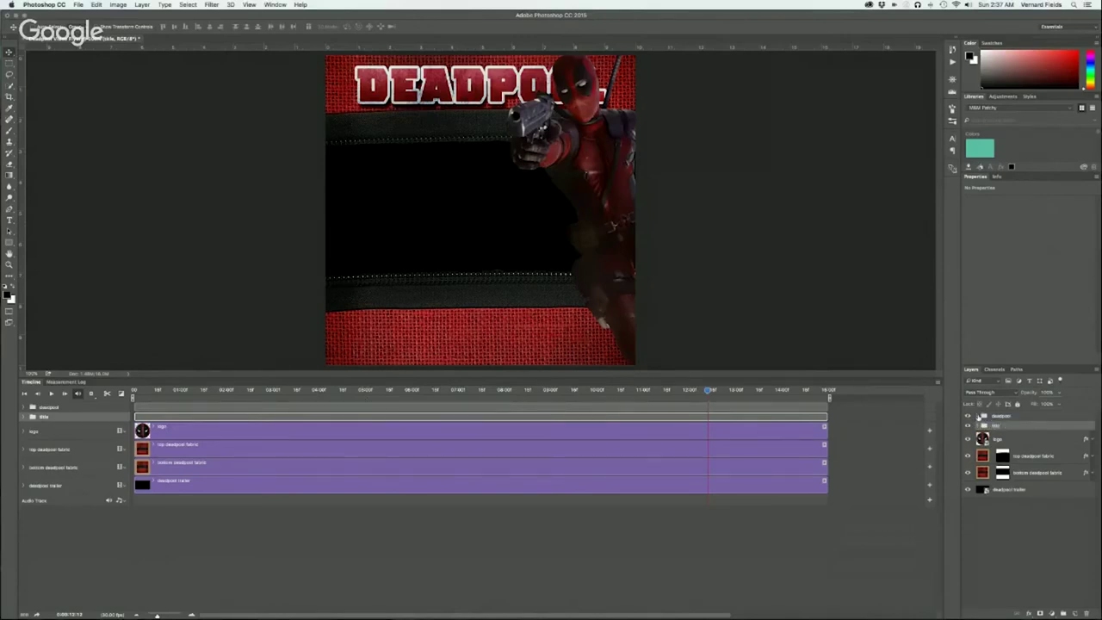
click(978, 416)
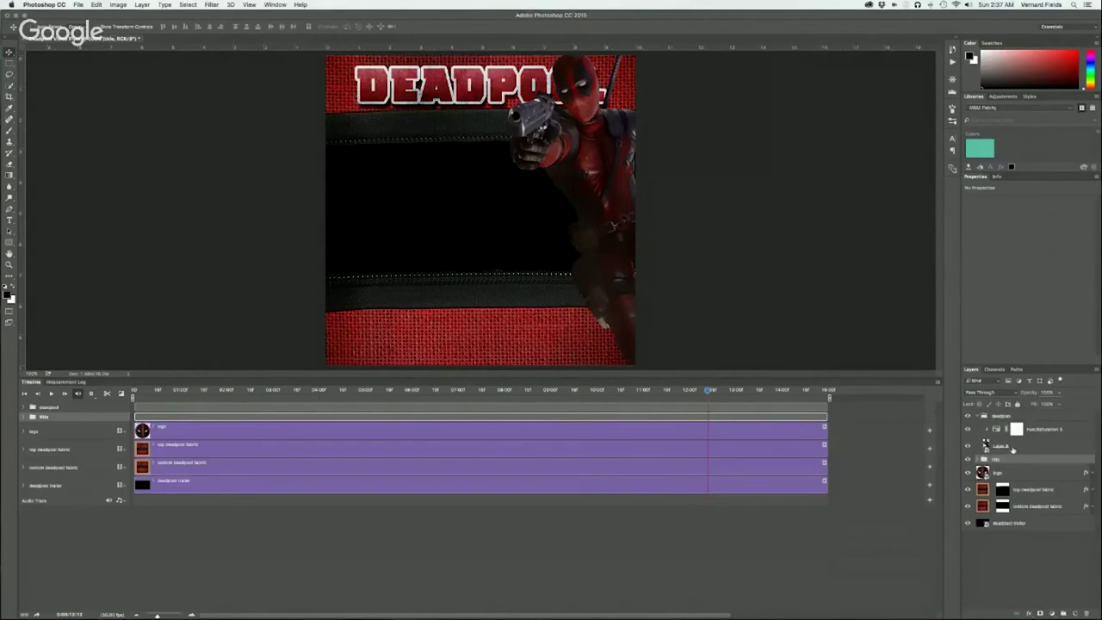
click(979, 416)
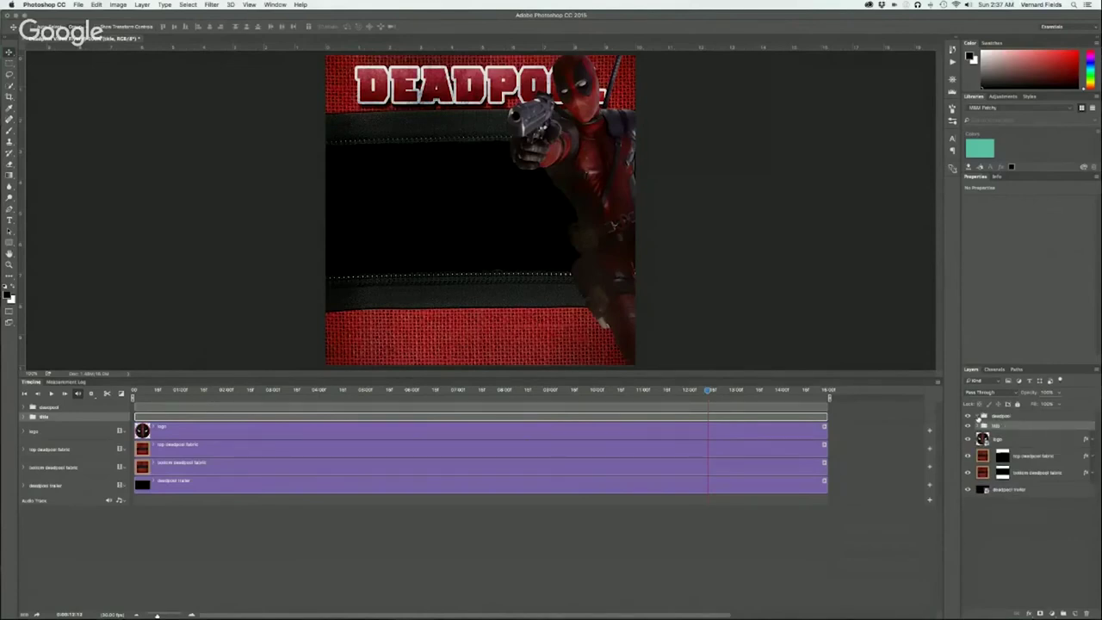
Step: Add a Transform keyframe to Layer 8 in the deadpool group just before the 12-second mark
click(23, 407)
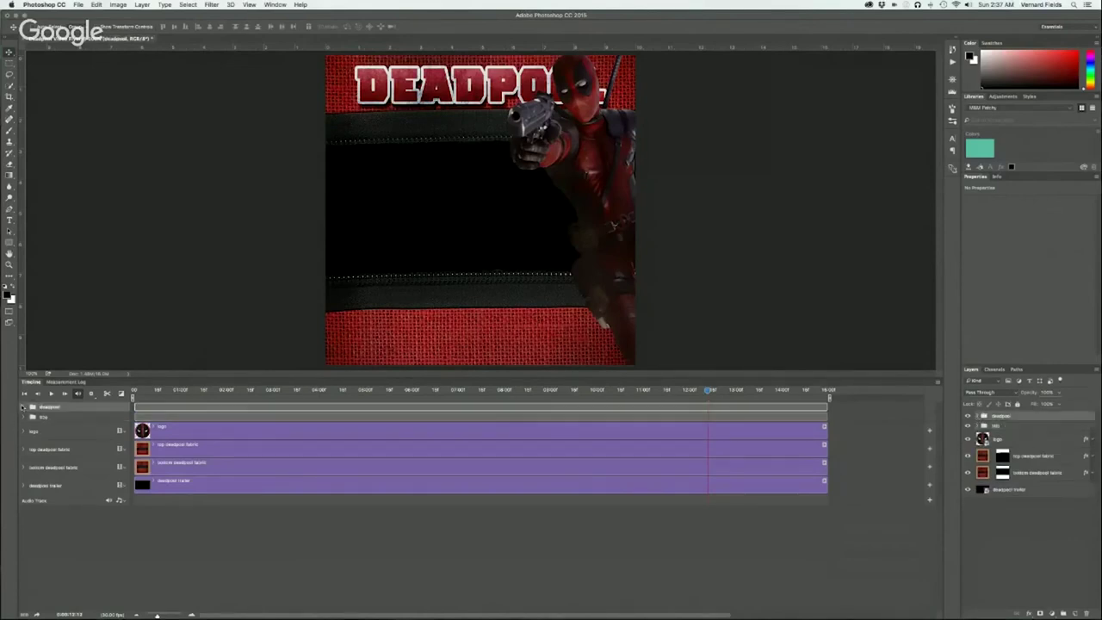
click(24, 408)
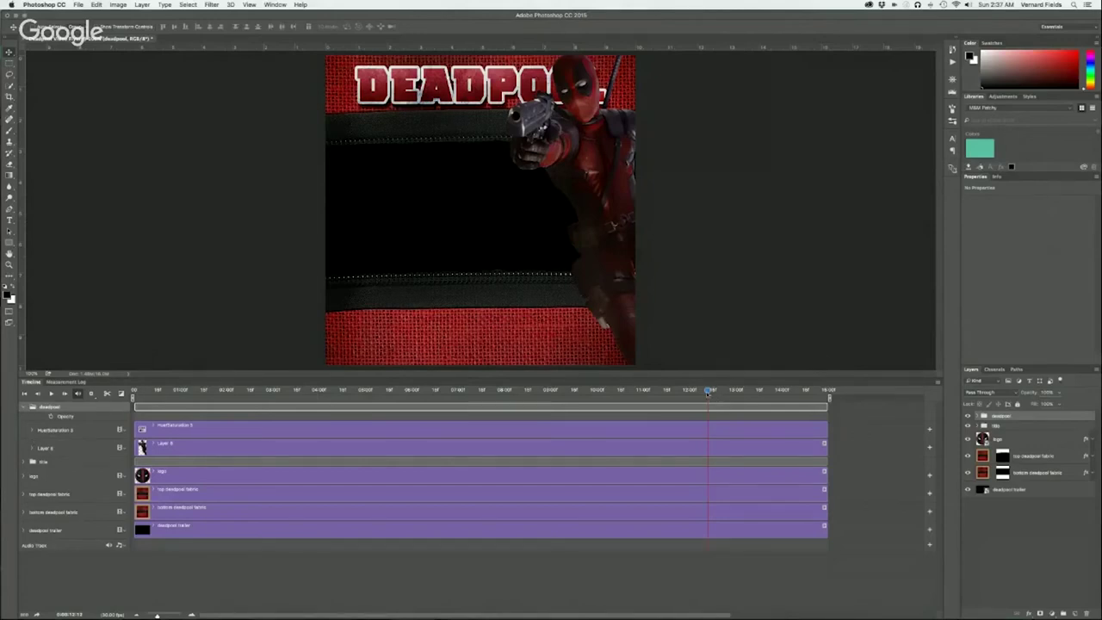
drag(707, 390, 681, 389)
click(32, 447)
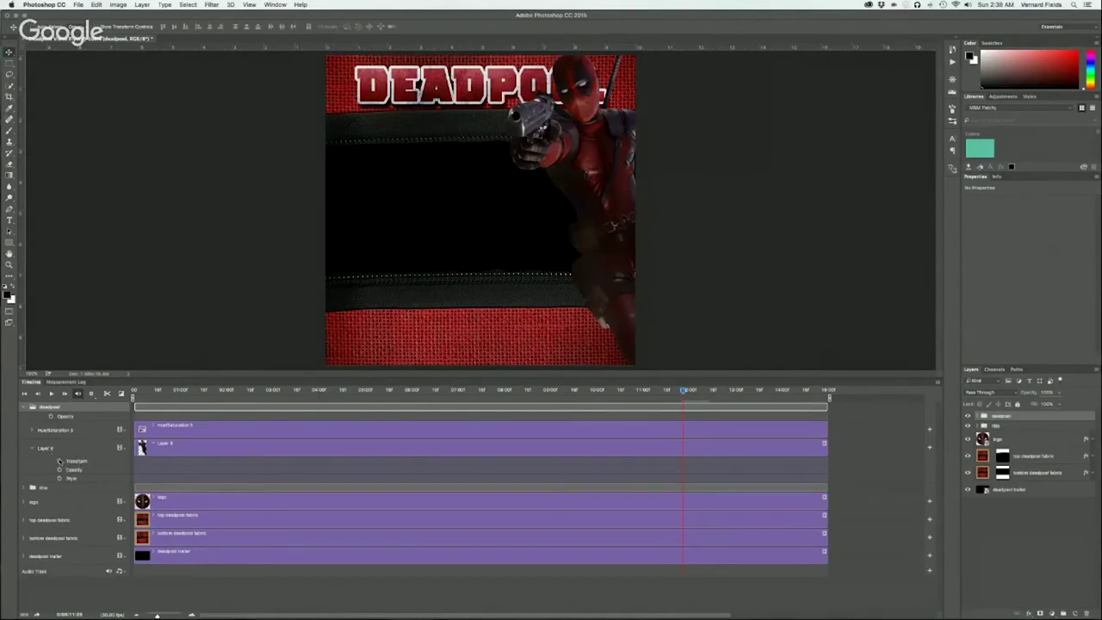
click(60, 462)
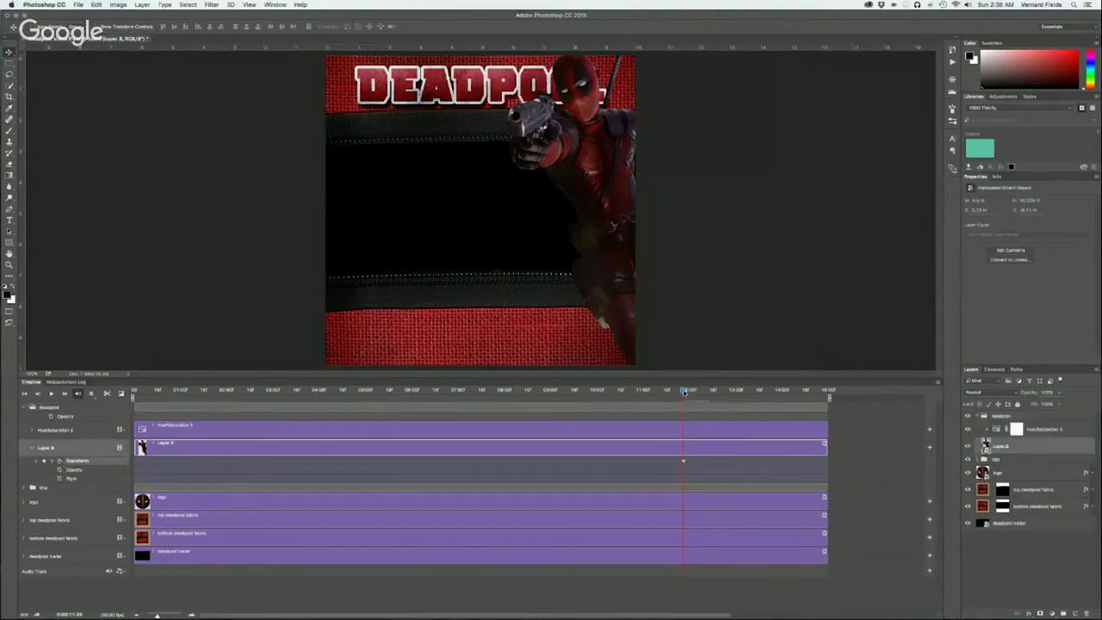
Step: Move Layer 8 off the canvas's right edge a few frames before its Transform keyframe, and shift that keyframe slightly earlier
drag(684, 391, 672, 391)
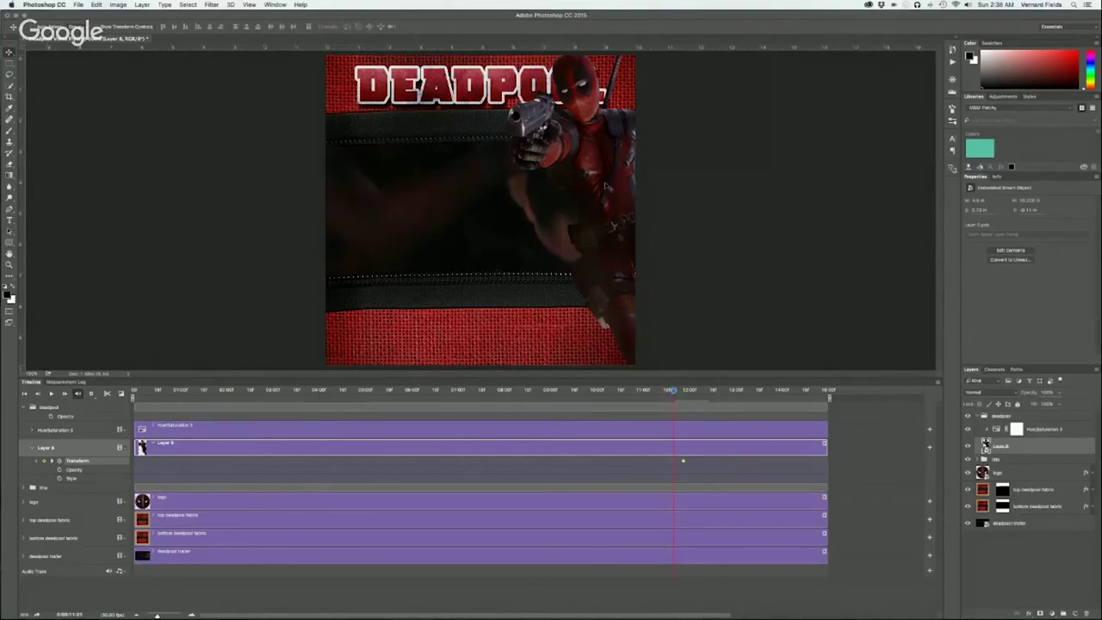
drag(605, 185, 741, 184)
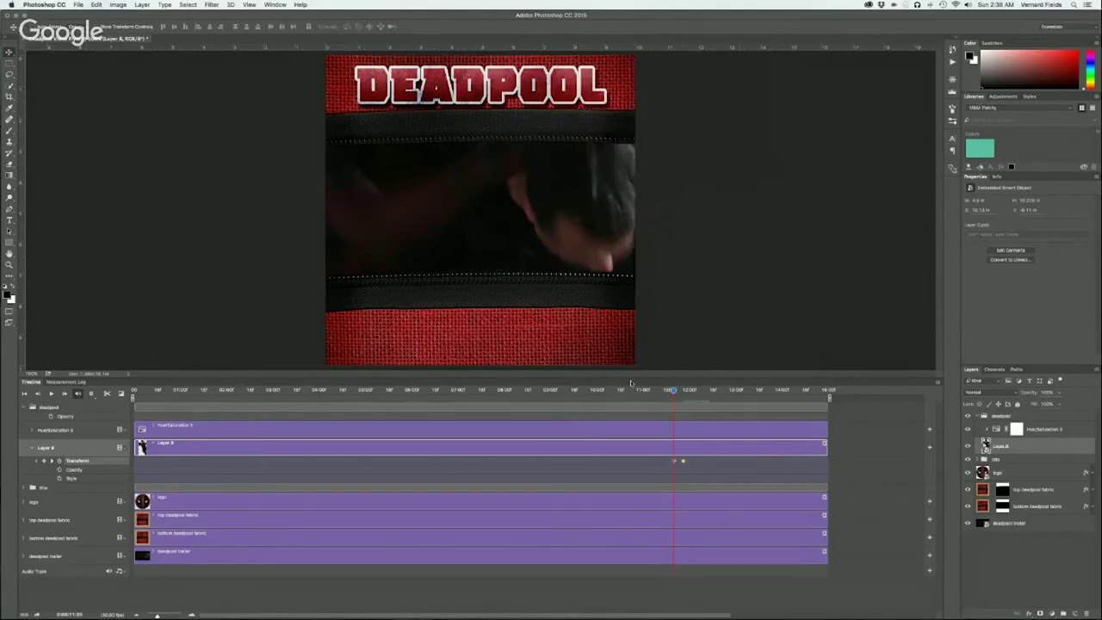
drag(673, 390, 682, 390)
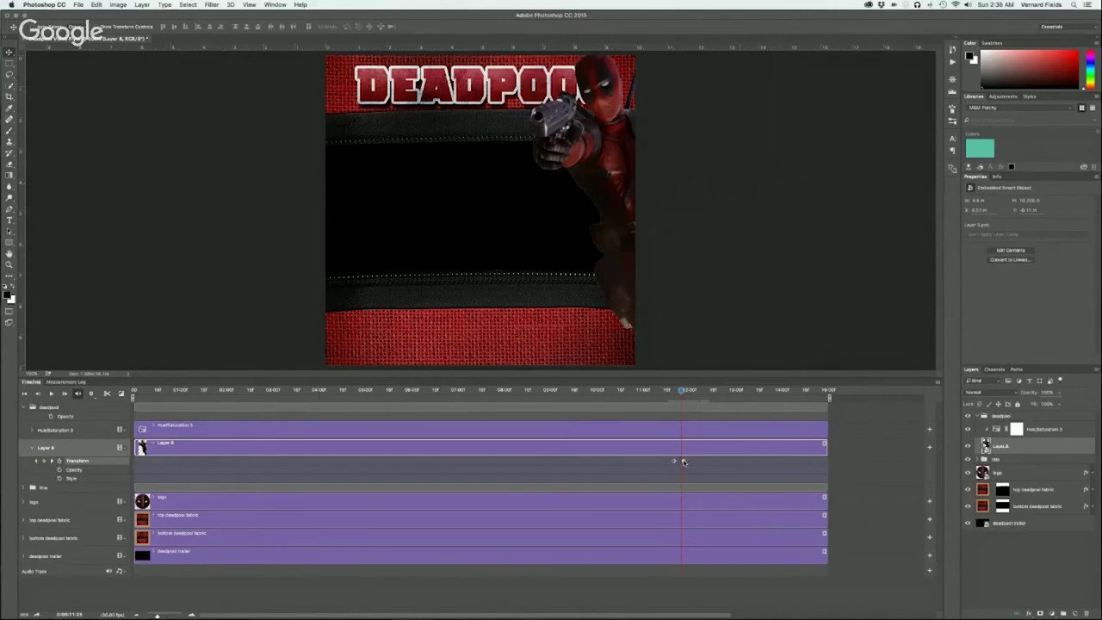
drag(682, 460, 681, 461)
mouse_move(681, 391)
mouse_down()
mouse_move(670, 392)
mouse_move(680, 392)
mouse_up()
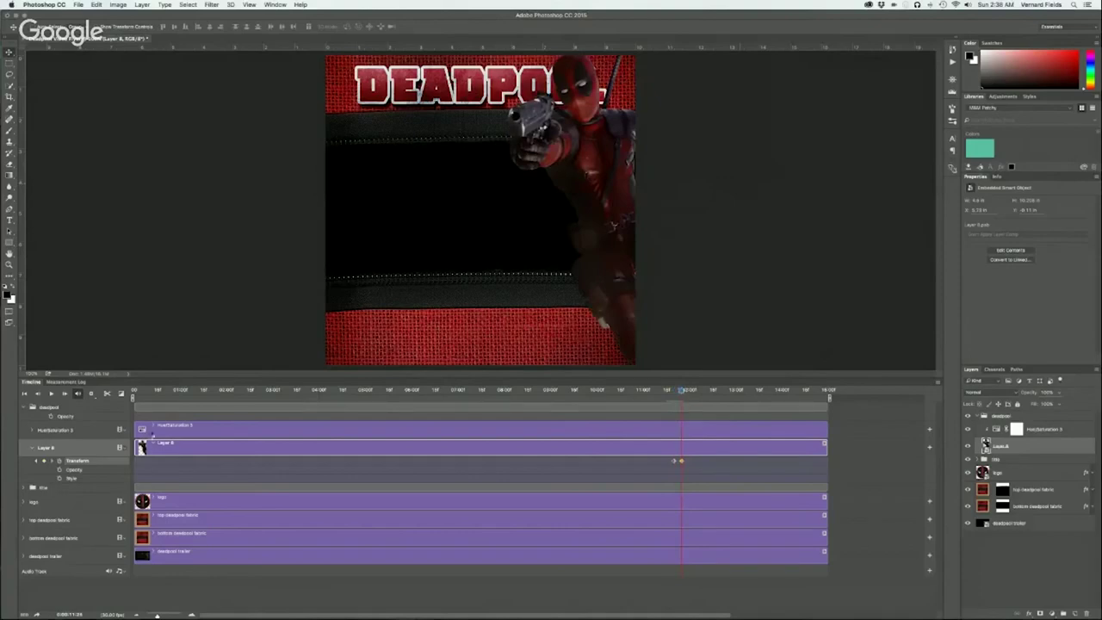
Step: Add a full-opacity keyframe to Layer 8 at its on-canvas position, and set its opacity to 0% at the earlier off-canvas keyframe
click(58, 470)
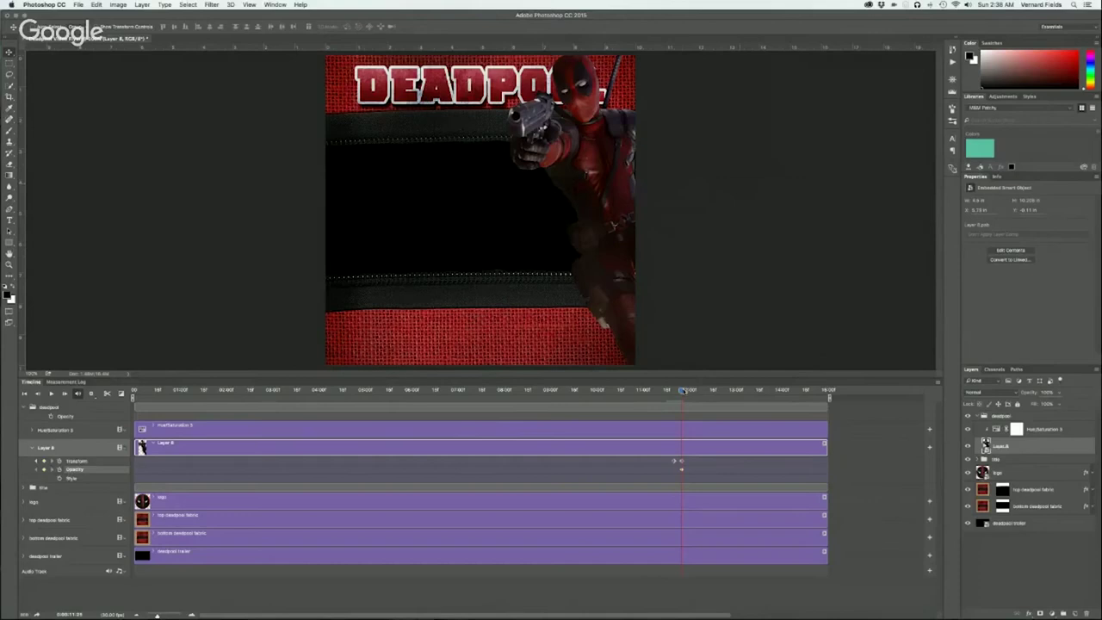
drag(684, 389, 671, 390)
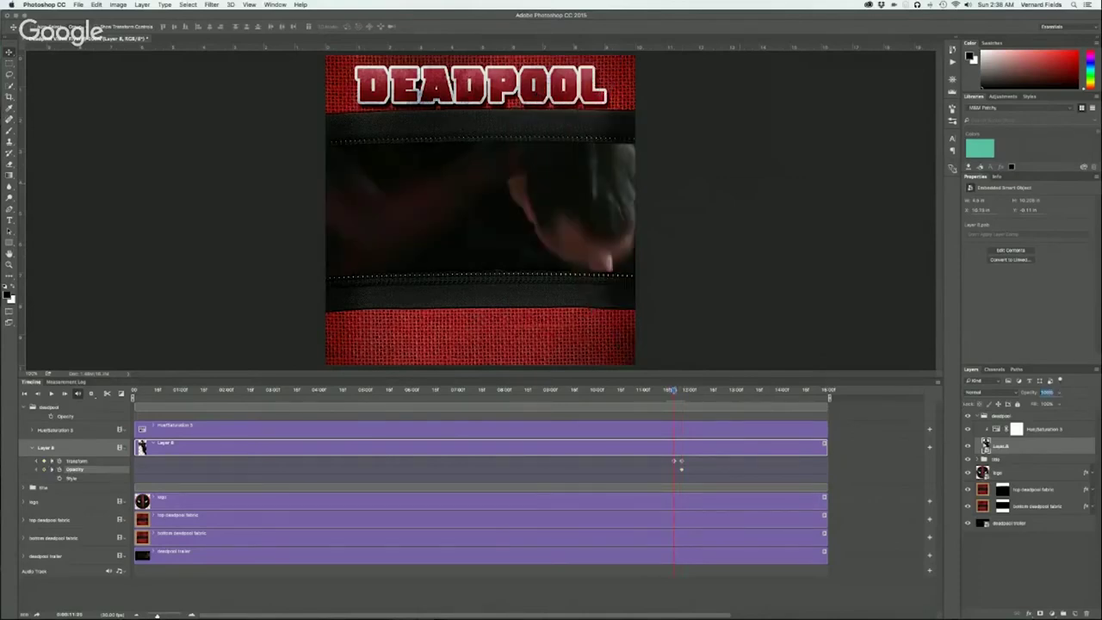
drag(1029, 394, 1029, 394)
drag(669, 389, 683, 389)
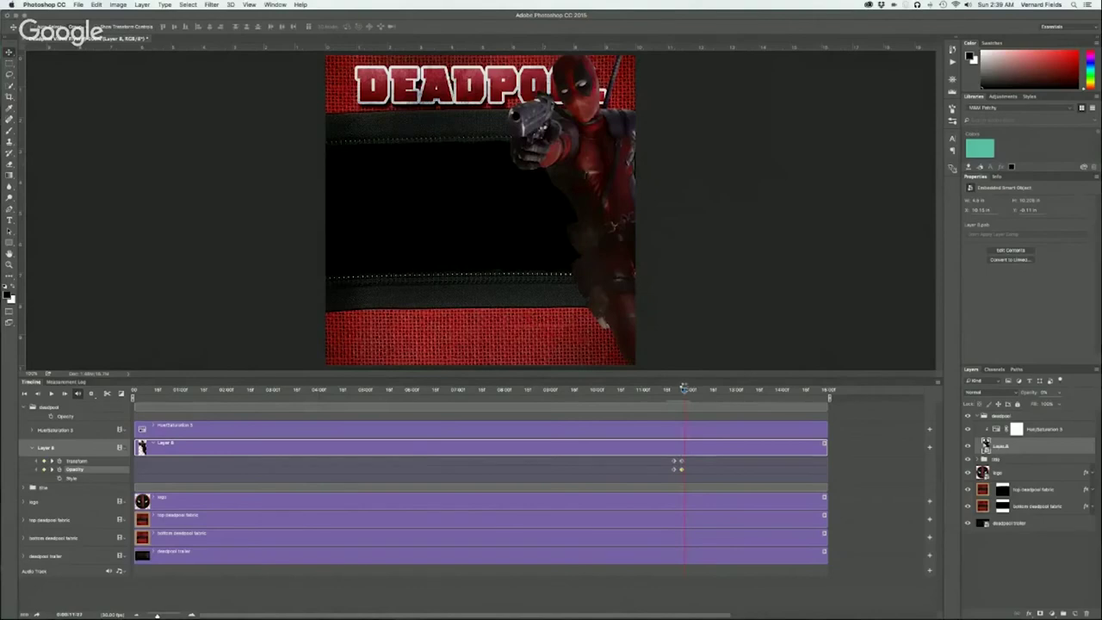
drag(683, 389, 707, 389)
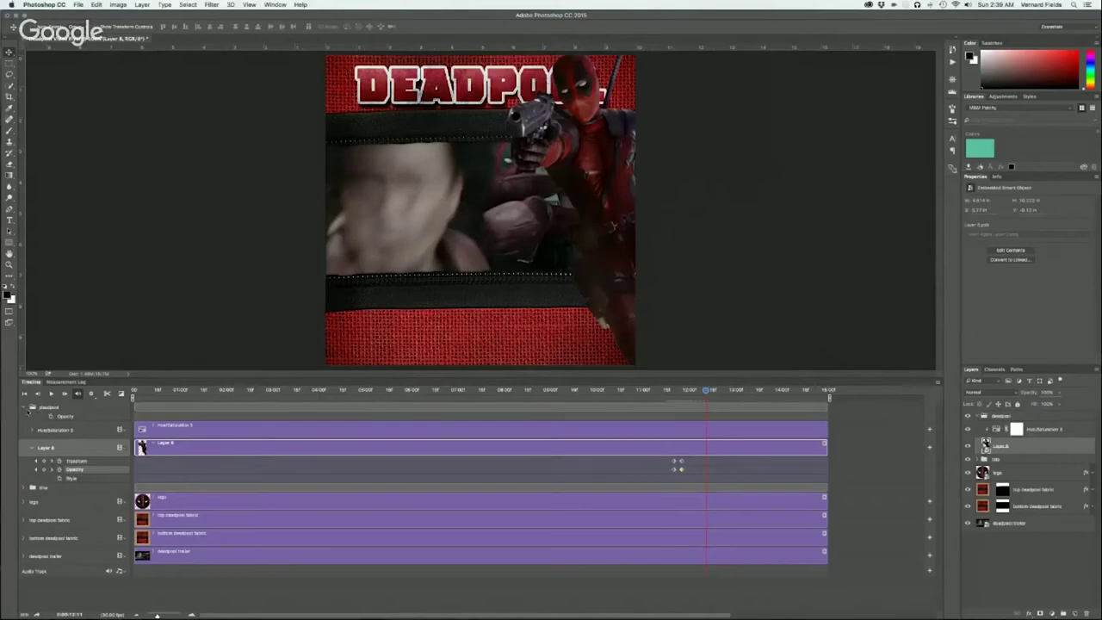
Step: Collapse the deadpool group, show the logo tracks, and add Transform and Opacity keyframes to the logo at about 12:04
click(27, 406)
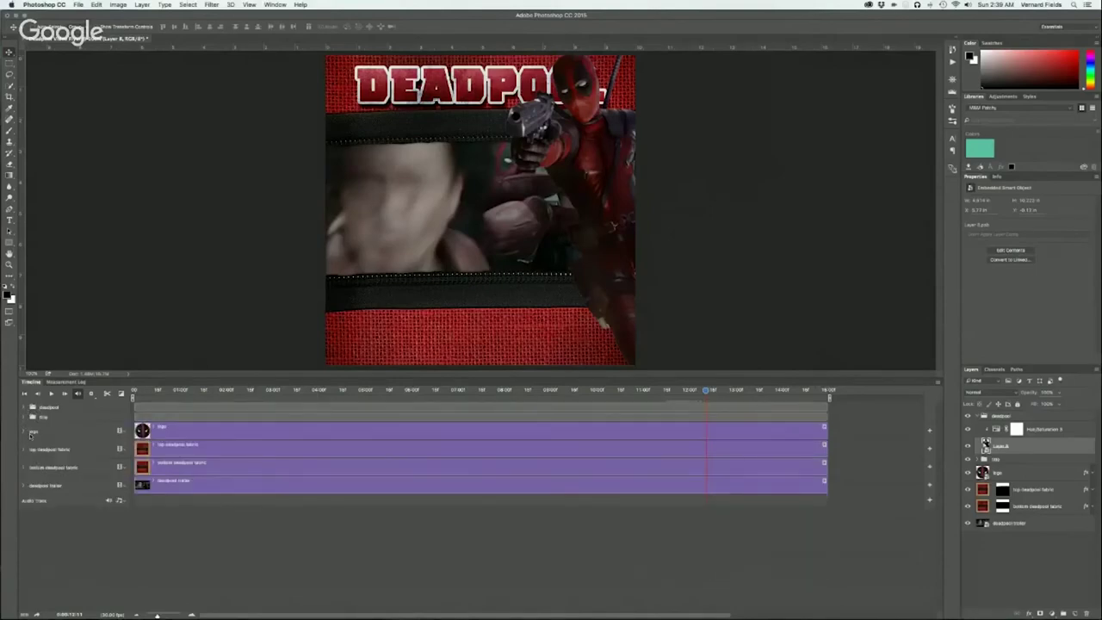
click(24, 431)
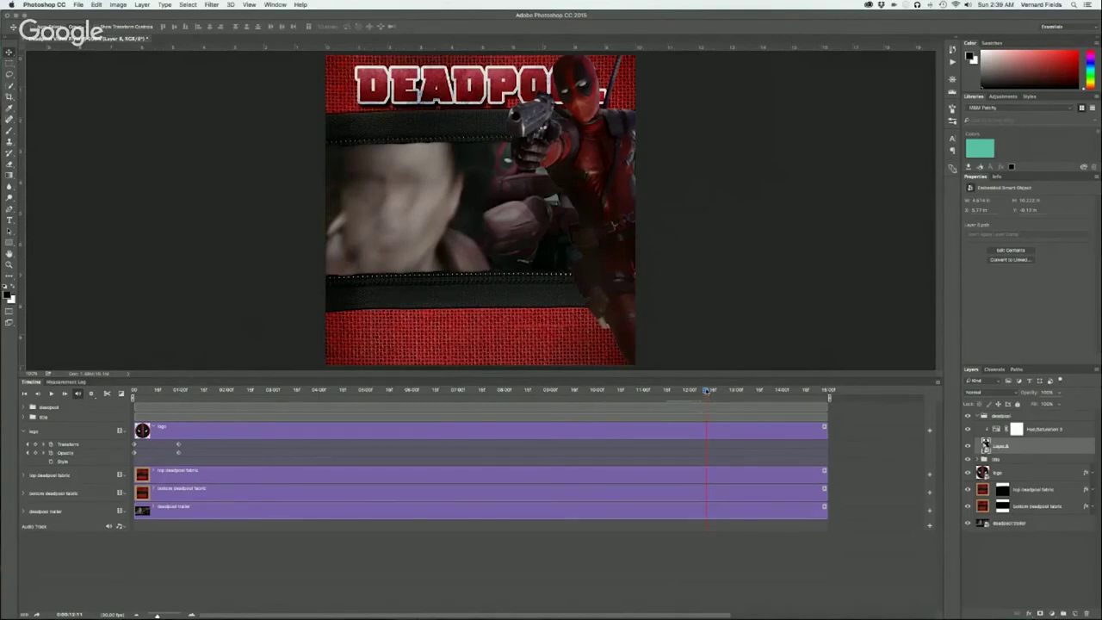
drag(707, 390, 703, 390)
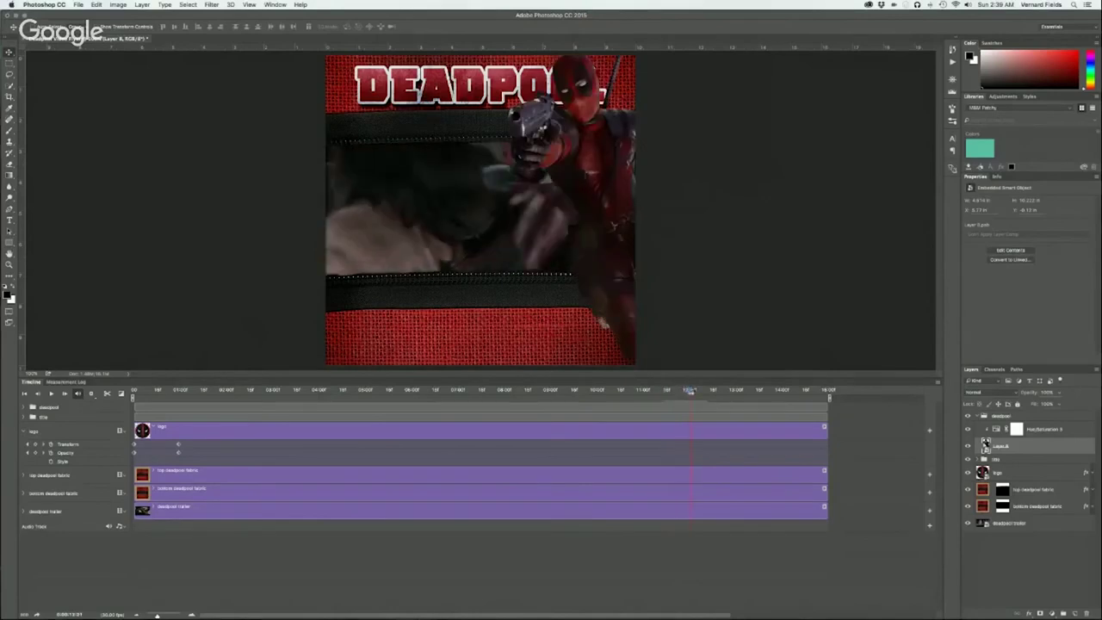
drag(690, 391, 693, 390)
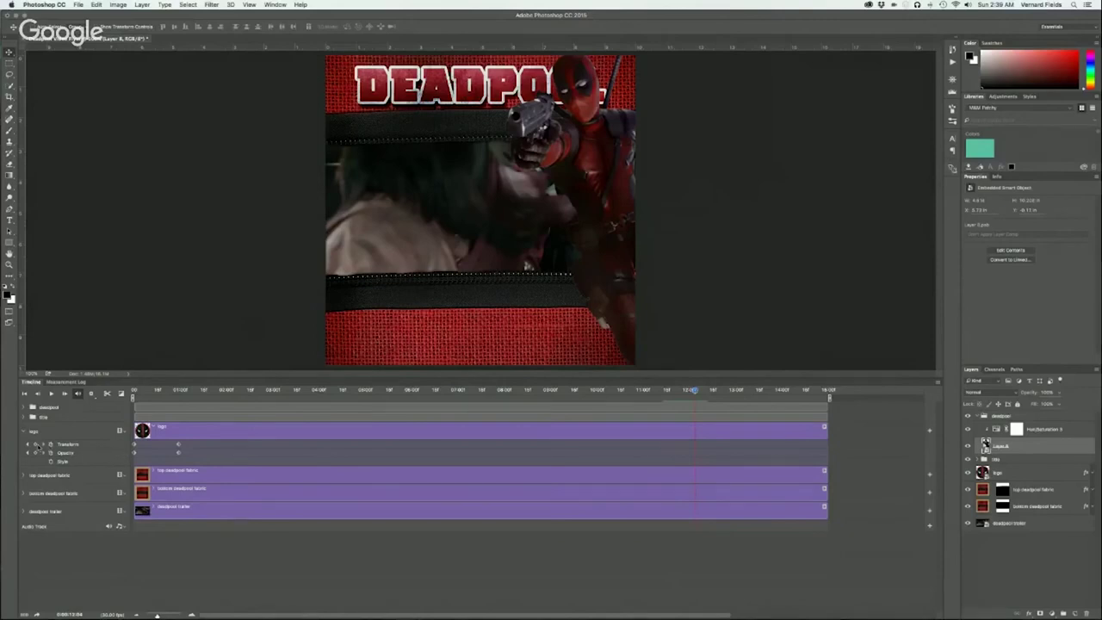
click(35, 444)
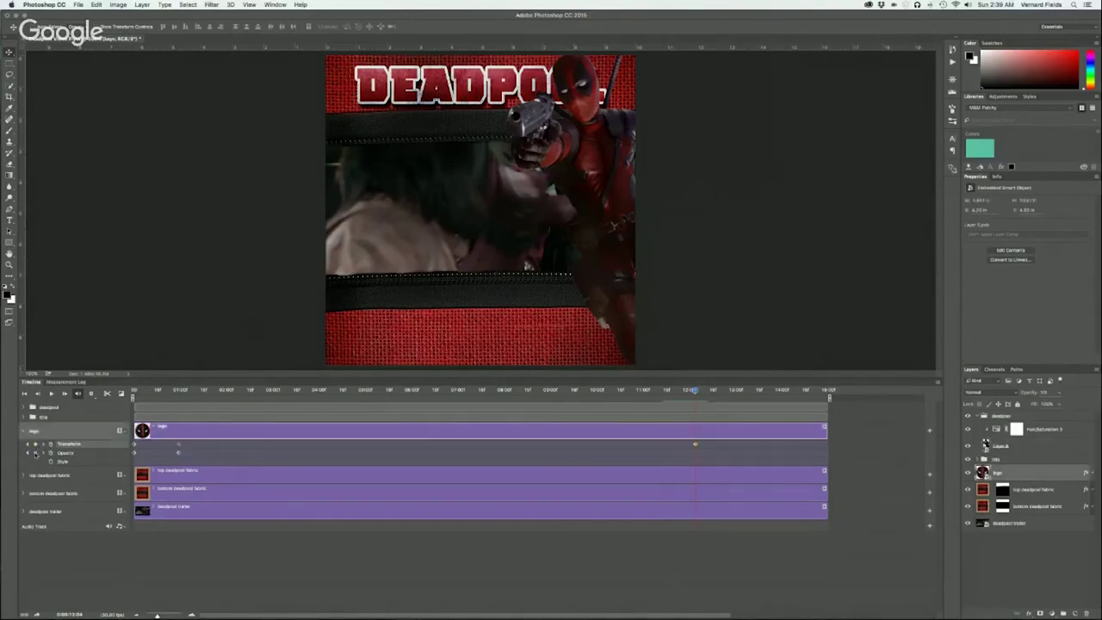
click(36, 453)
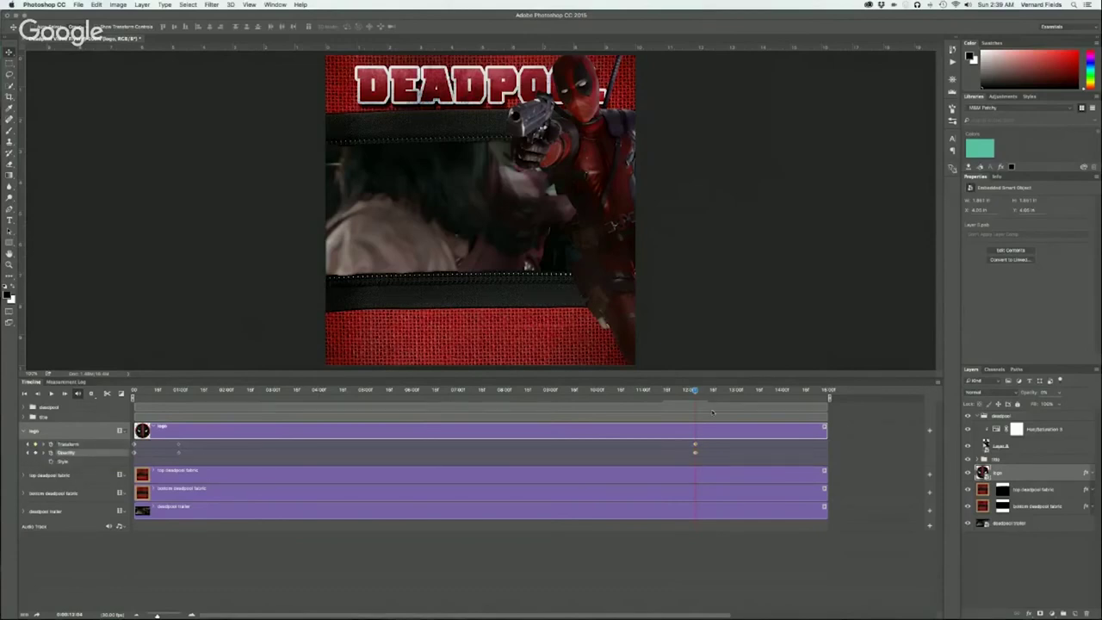
Step: Move the invisible logo straight down onto the lower zipper edge and red fabric at the 12:04 keyframe
drag(694, 390, 695, 391)
key(super+t)
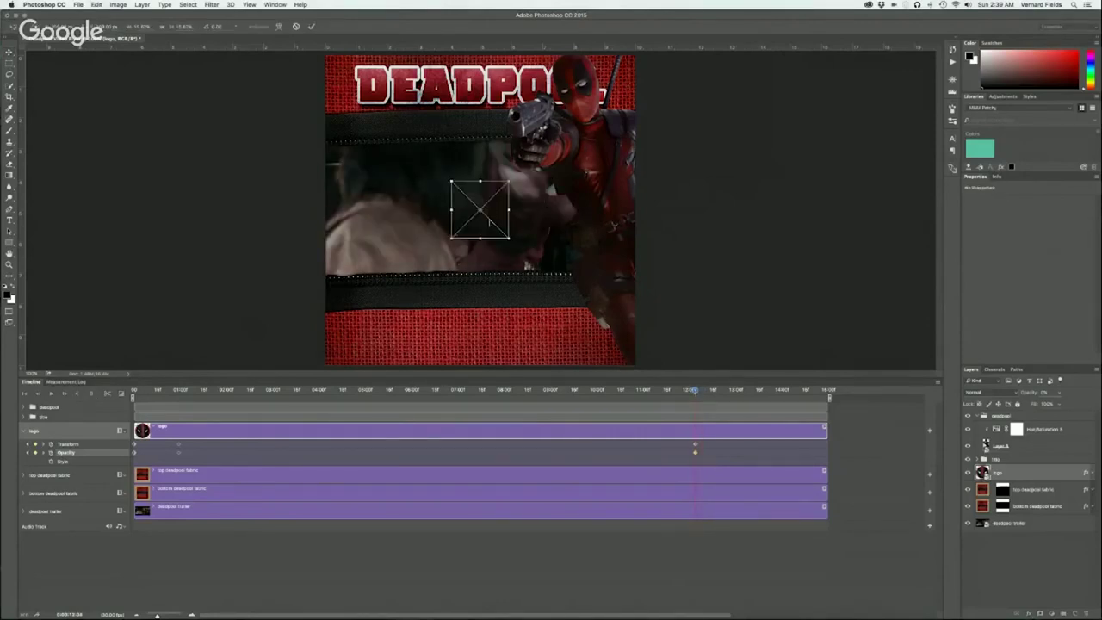
drag(489, 222, 478, 348)
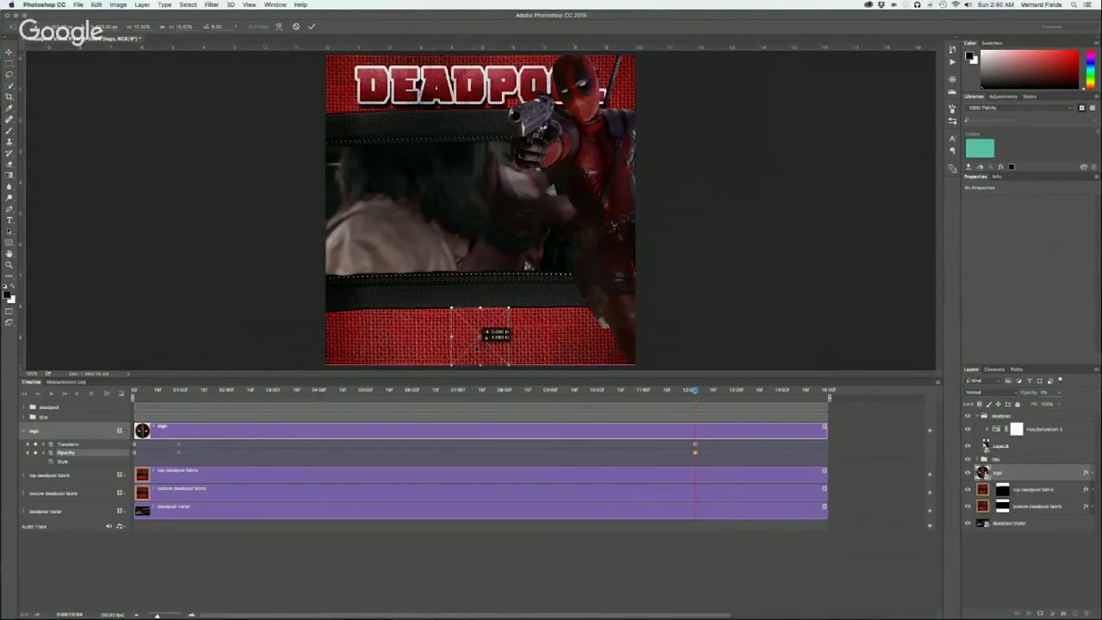
drag(478, 347, 478, 347)
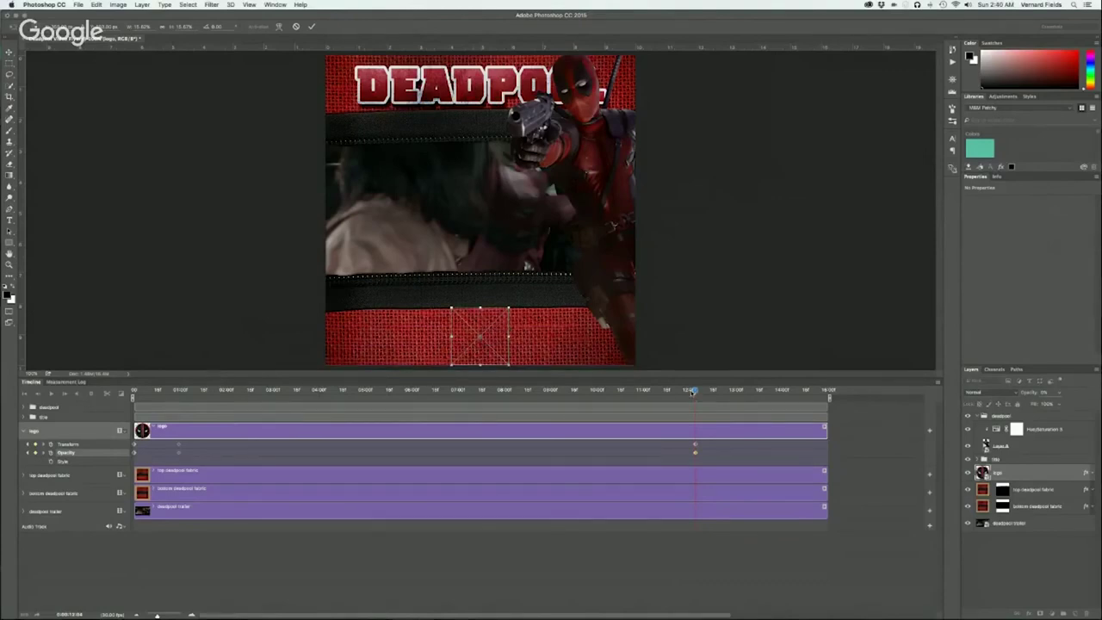
drag(497, 347, 498, 340)
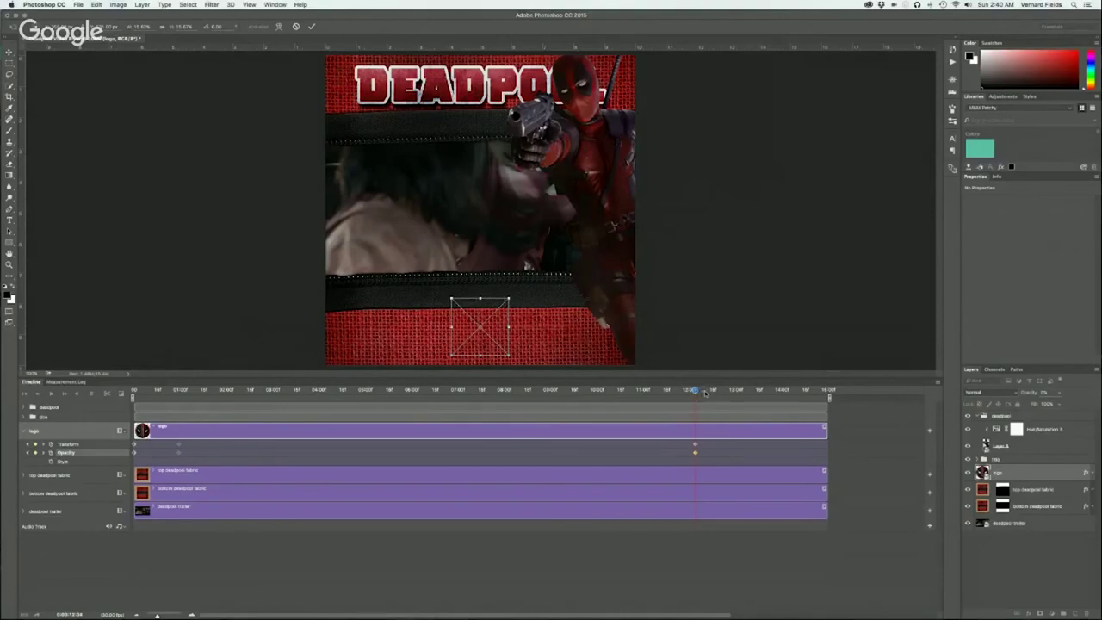
key(Return)
Step: Set the logo's opacity to 100% at about 12:07, a few frames after its 0% keyframe
drag(695, 390, 700, 390)
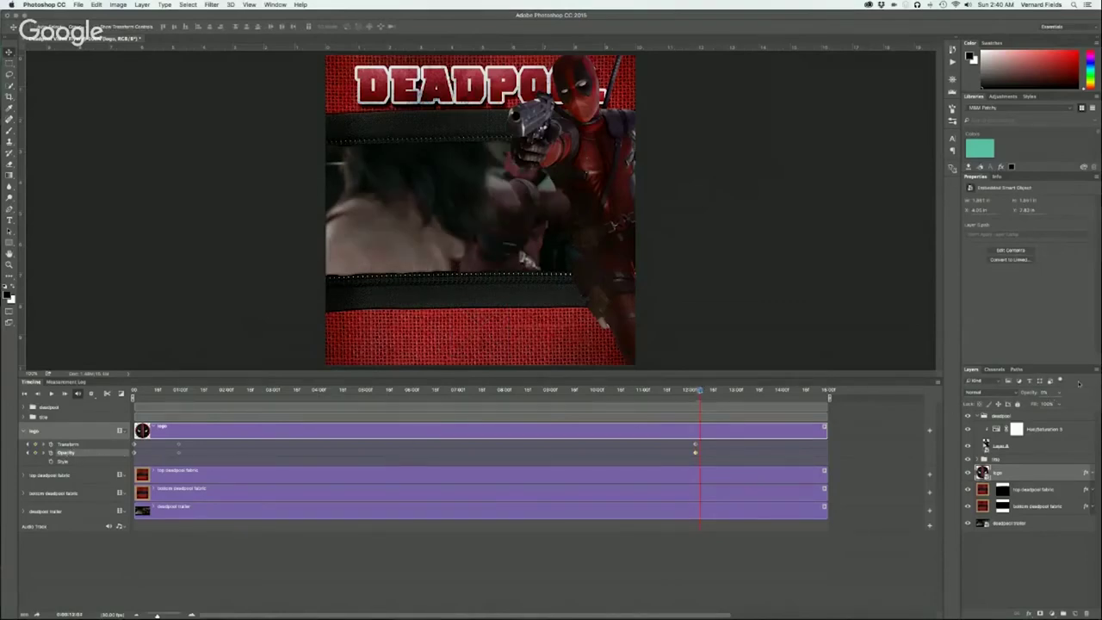
click(1044, 393)
text(100)
key(Return)
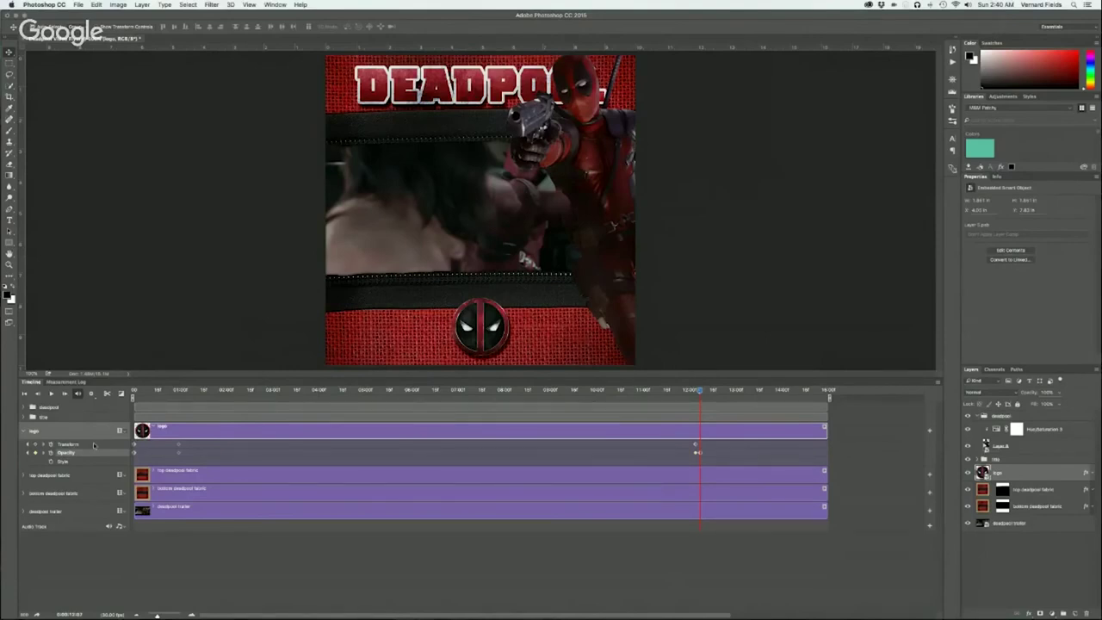
Step: Try enlarging the logo and placing it over the lower-left part of the zipper and red fabric at about 12:07
key(super+t)
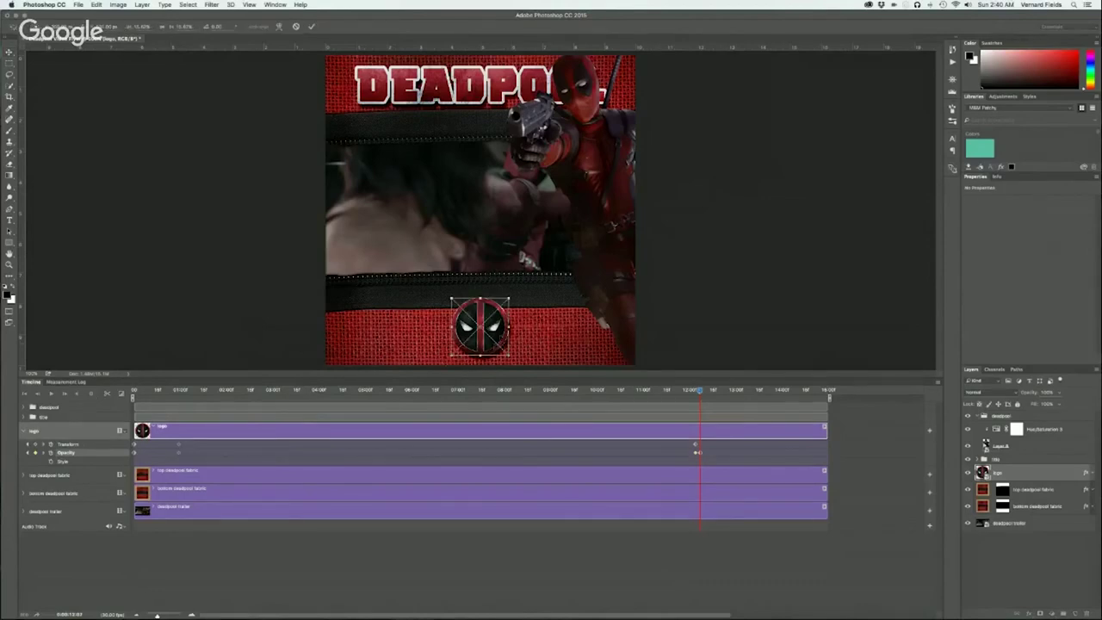
drag(508, 299, 531, 273)
drag(502, 347, 502, 321)
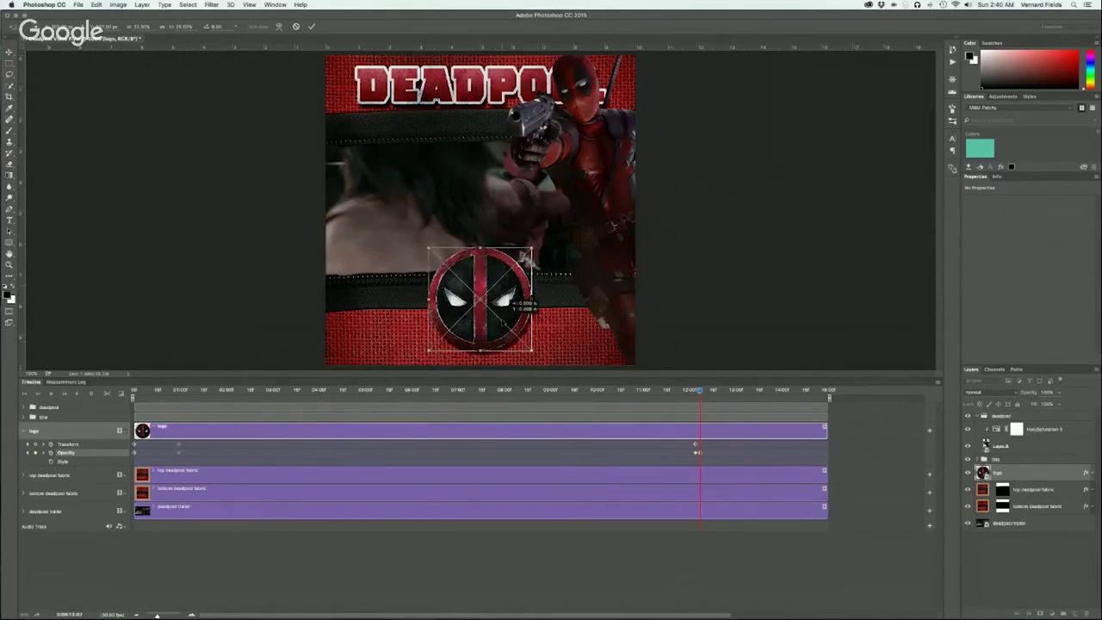
key(Return)
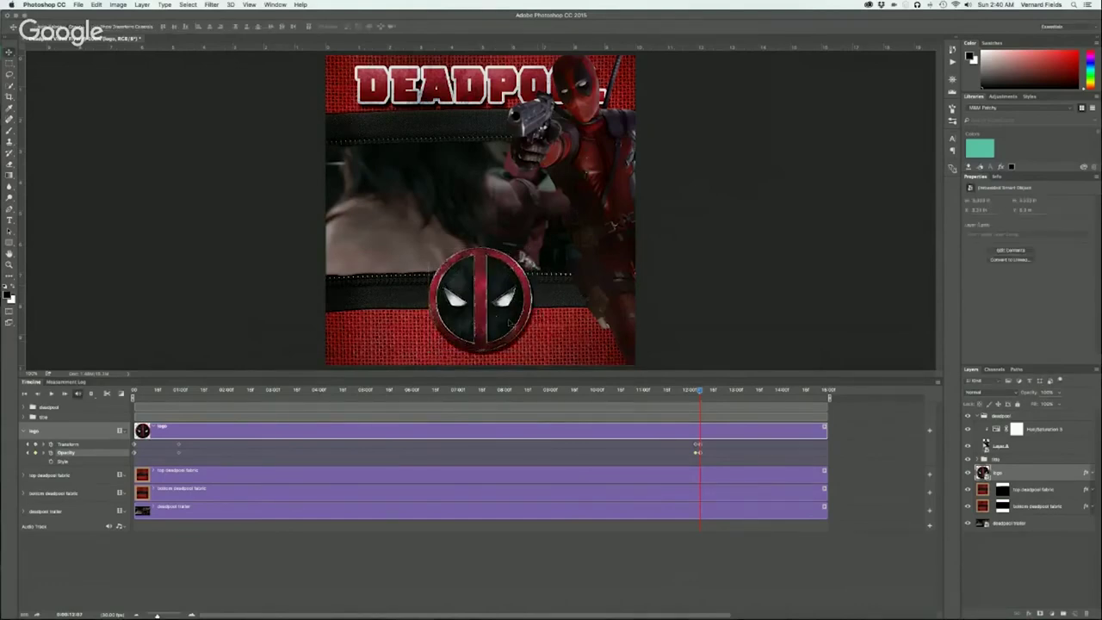
drag(503, 323, 436, 327)
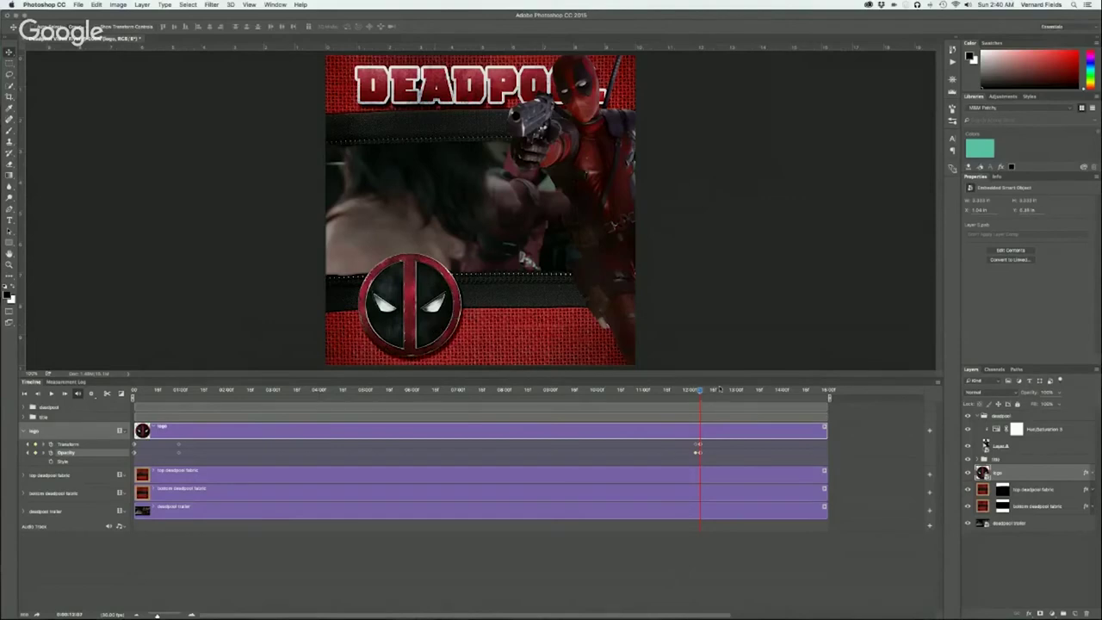
drag(700, 392, 699, 389)
Step: Discard the enlarged logo's Transform keyframe at about 12:07, keeping only the small logo's Transform keyframe at 12:04
right_click(698, 446)
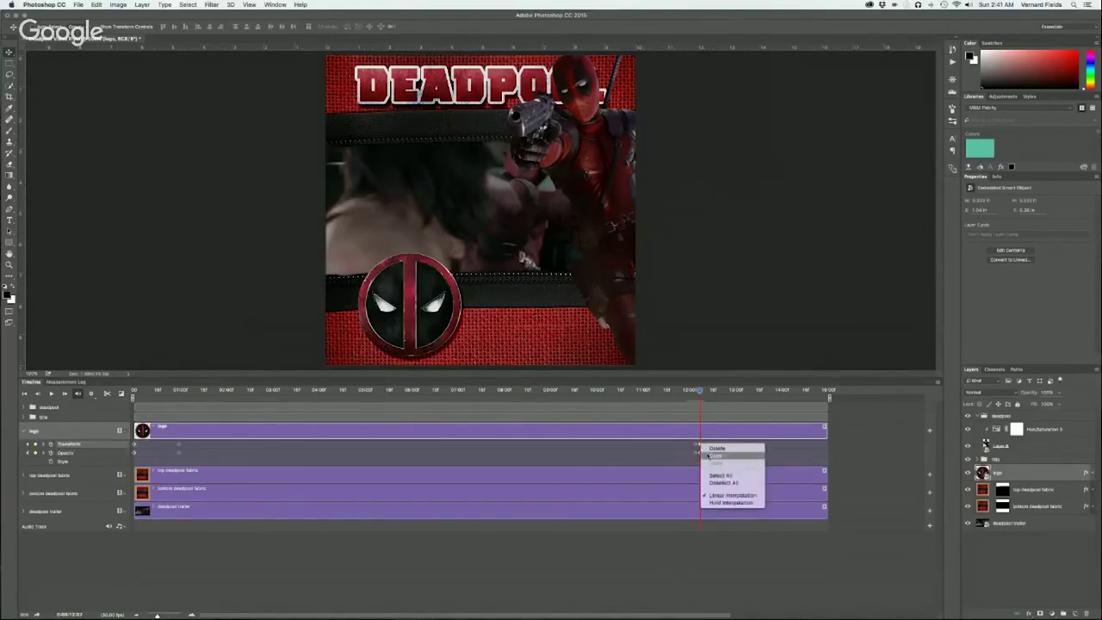
click(715, 455)
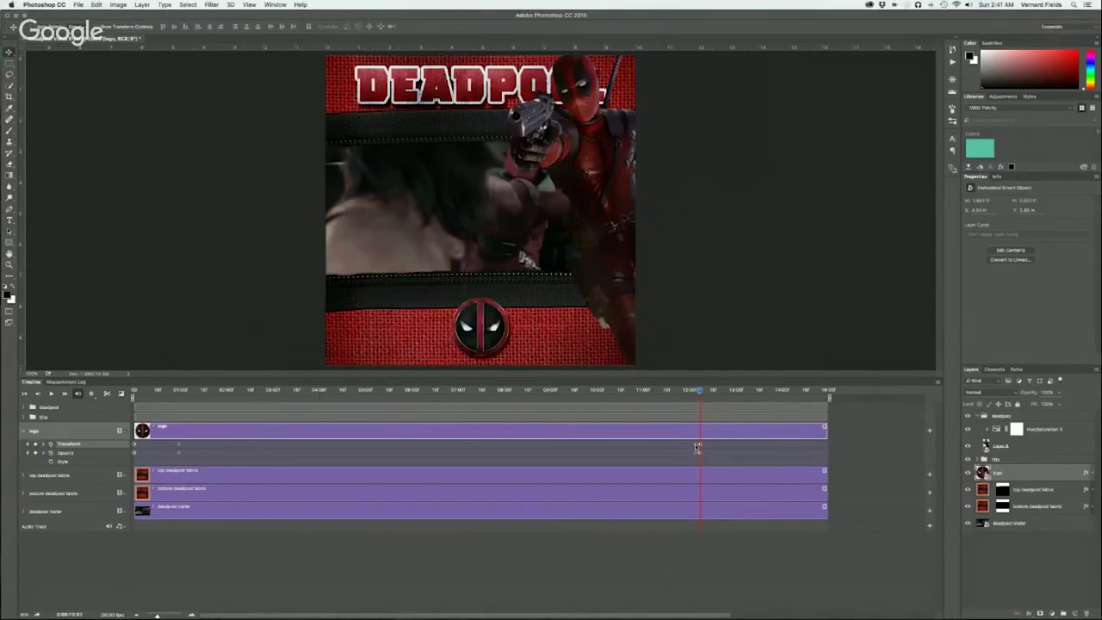
drag(699, 391, 695, 390)
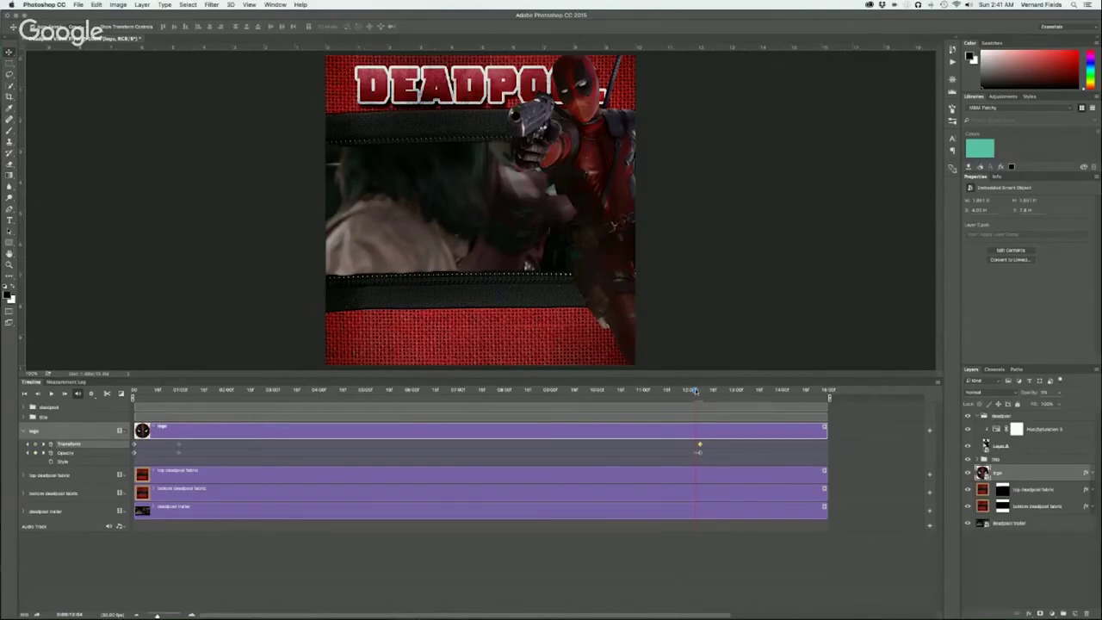
drag(695, 392, 701, 391)
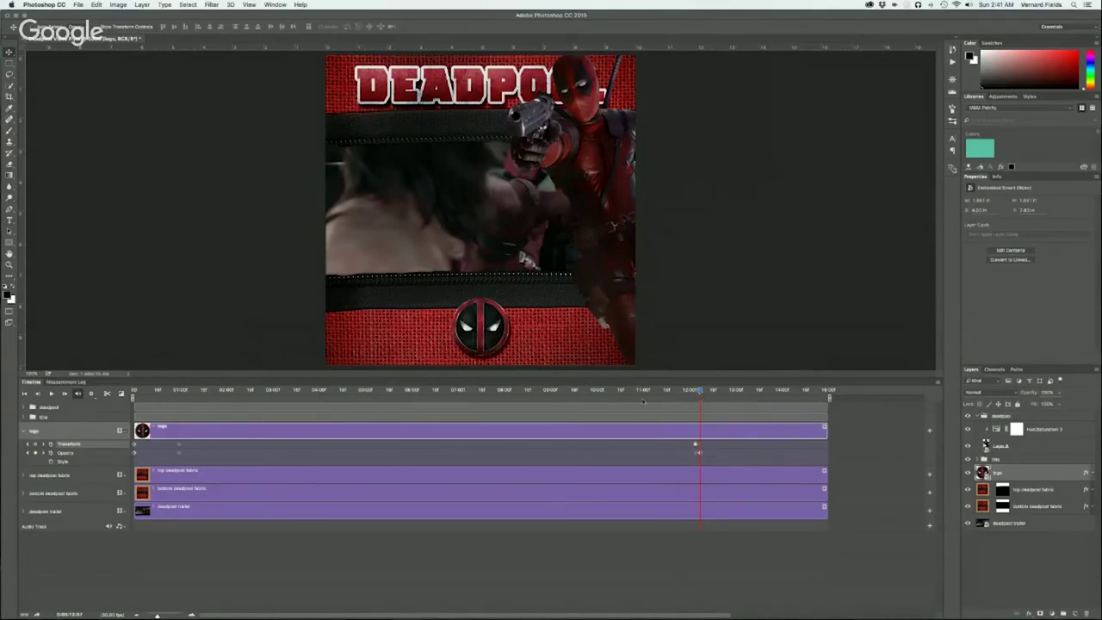
Step: Try moving the small logo to the lower-left of the canvas at about 12:07, and delete the resulting Transform keyframe
drag(495, 347, 397, 337)
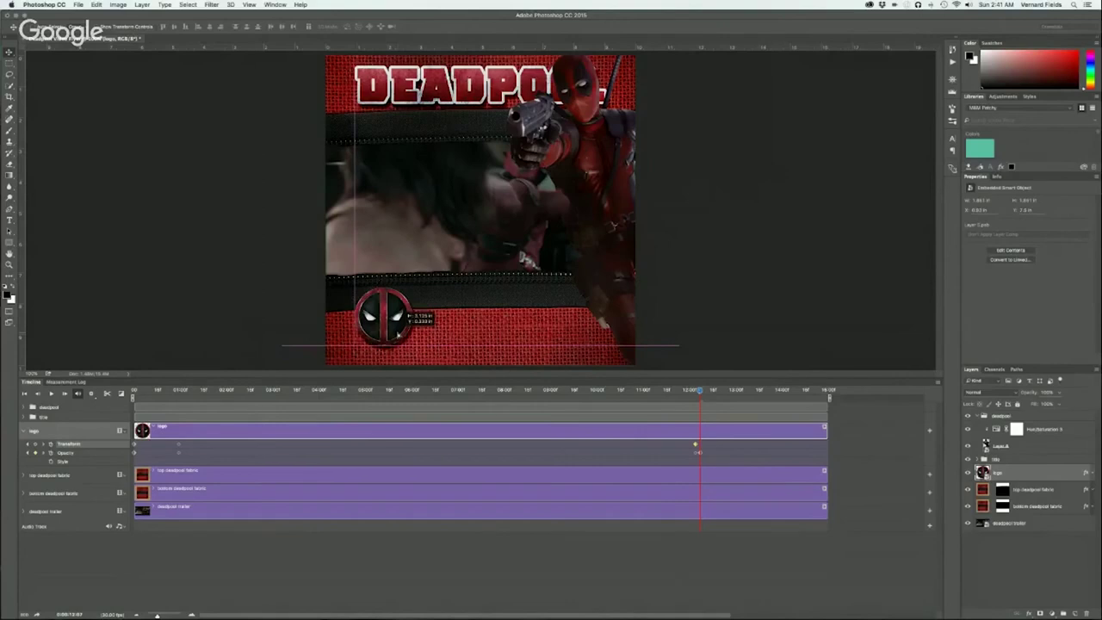
drag(397, 338, 398, 337)
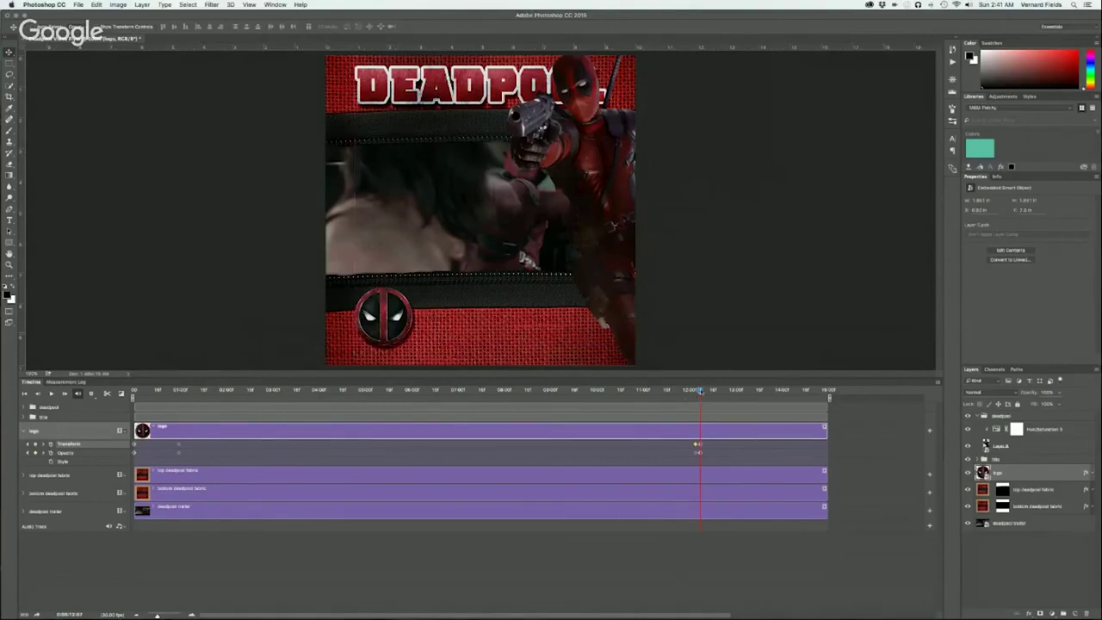
drag(700, 390, 695, 390)
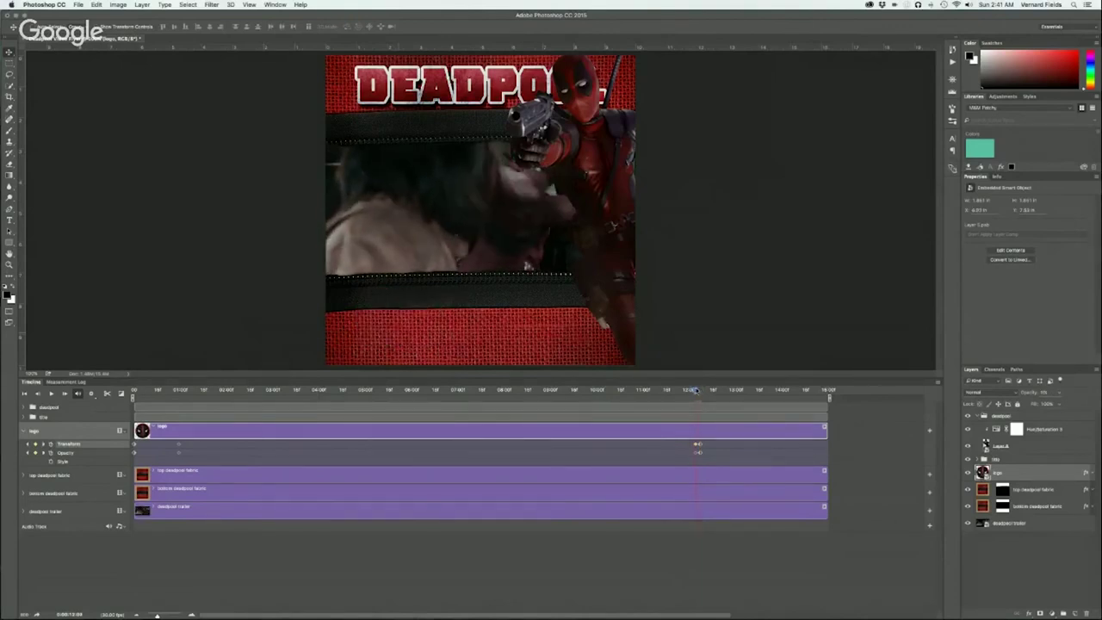
key(super+t)
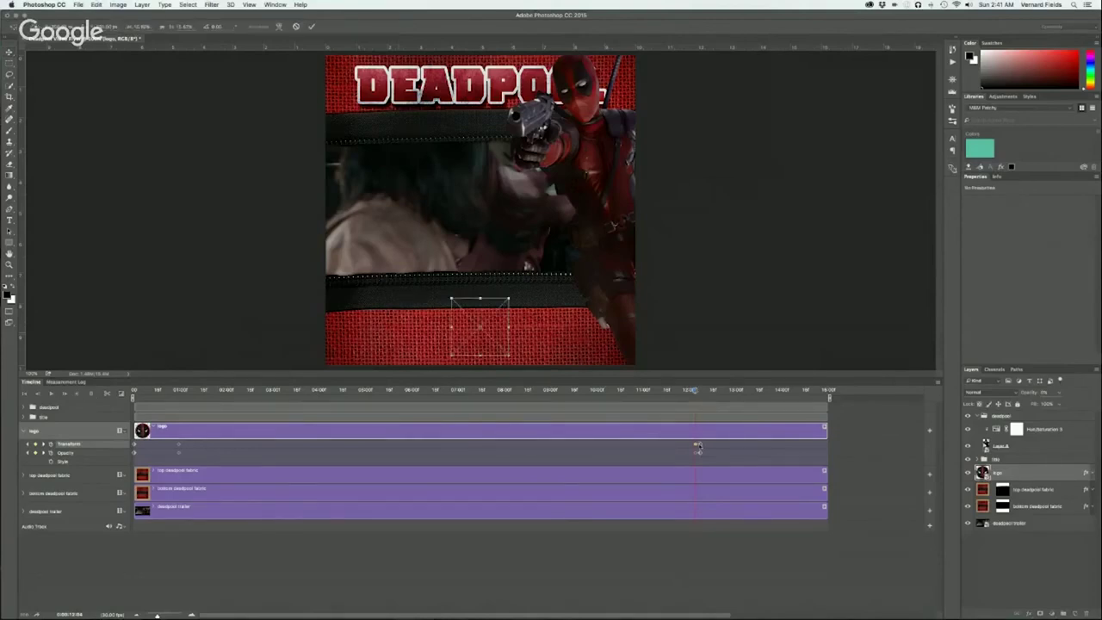
key(Return)
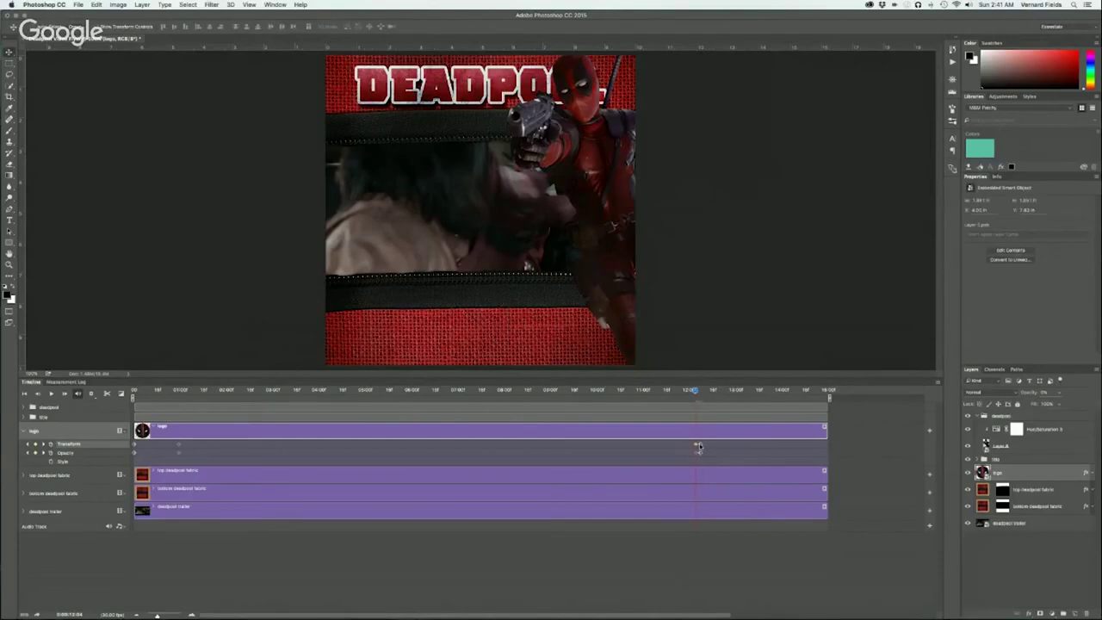
right_click(698, 446)
click(707, 449)
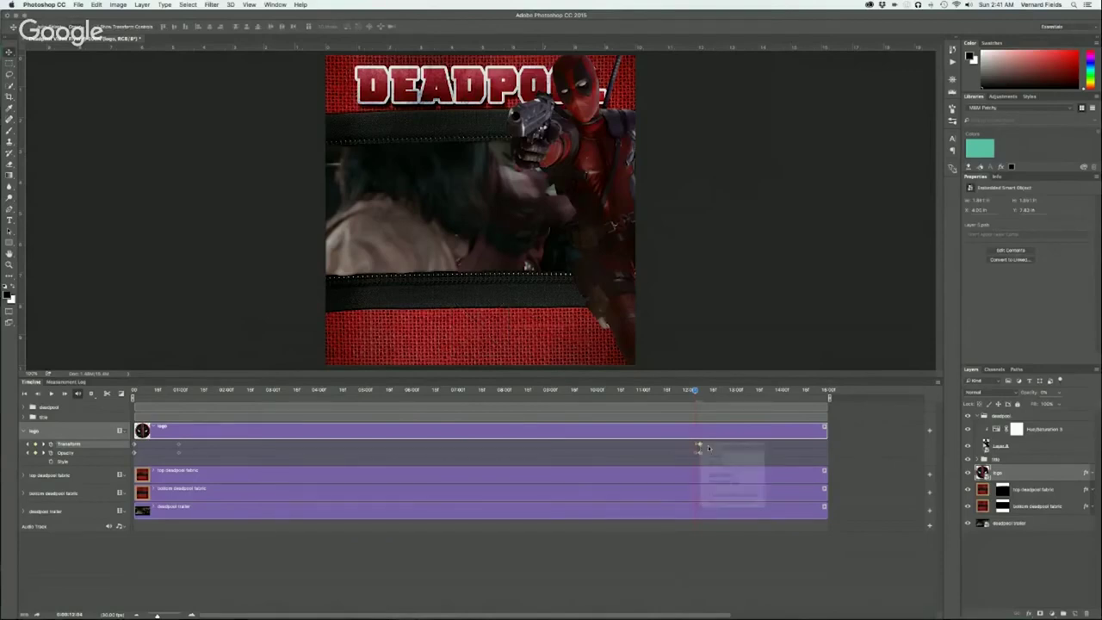
Step: At 12:04, move the small transparent logo to the canvas's lower-left, over the edge between the zipper and the red fabric
key(super+t)
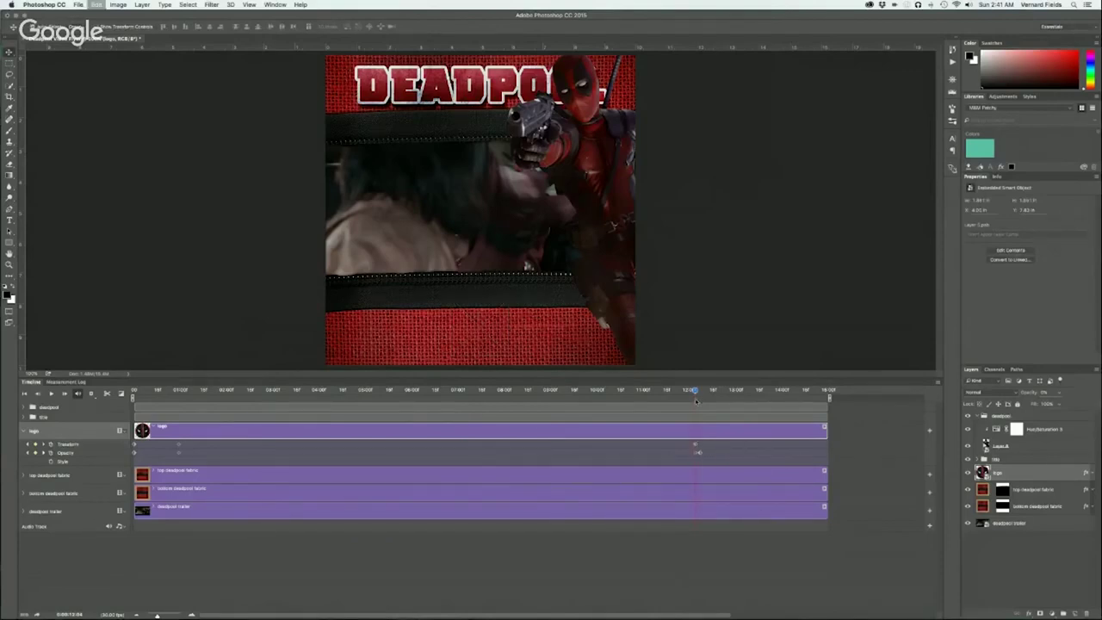
drag(504, 323, 398, 333)
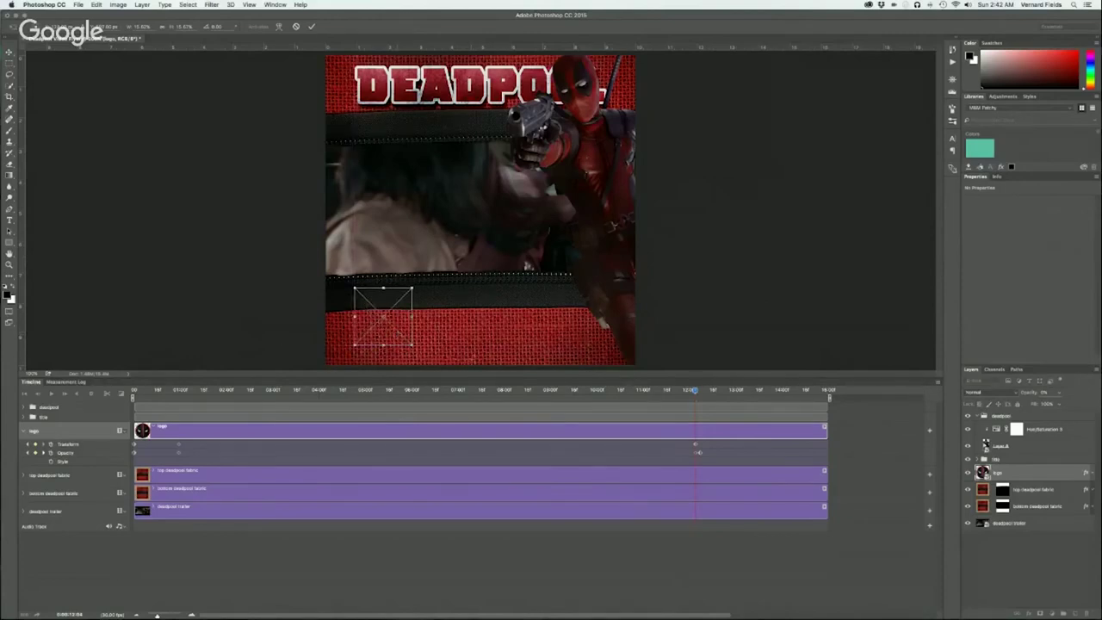
key(Return)
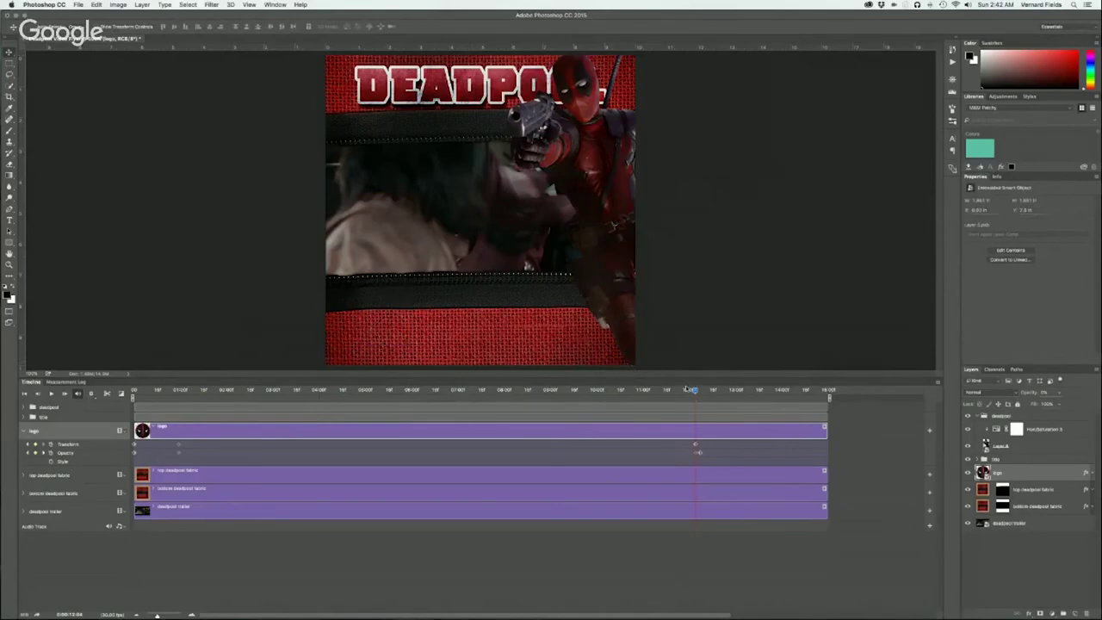
Step: At about 12:07, enlarge the logo around its centre and raise it slightly so it overlaps the trailer's lower edge
key(space)
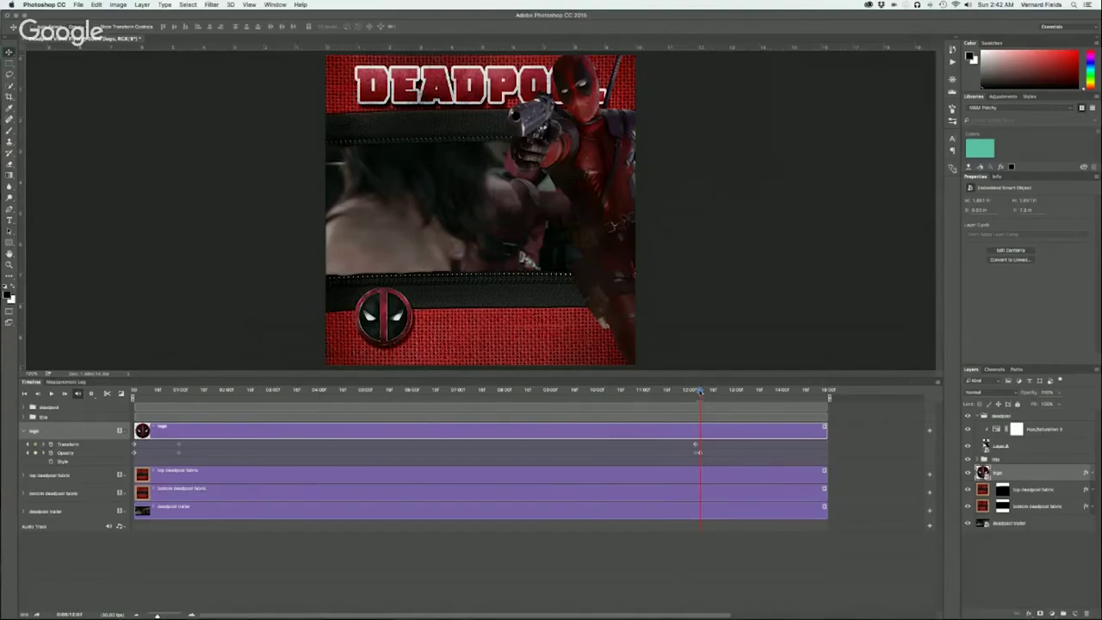
key(super+t)
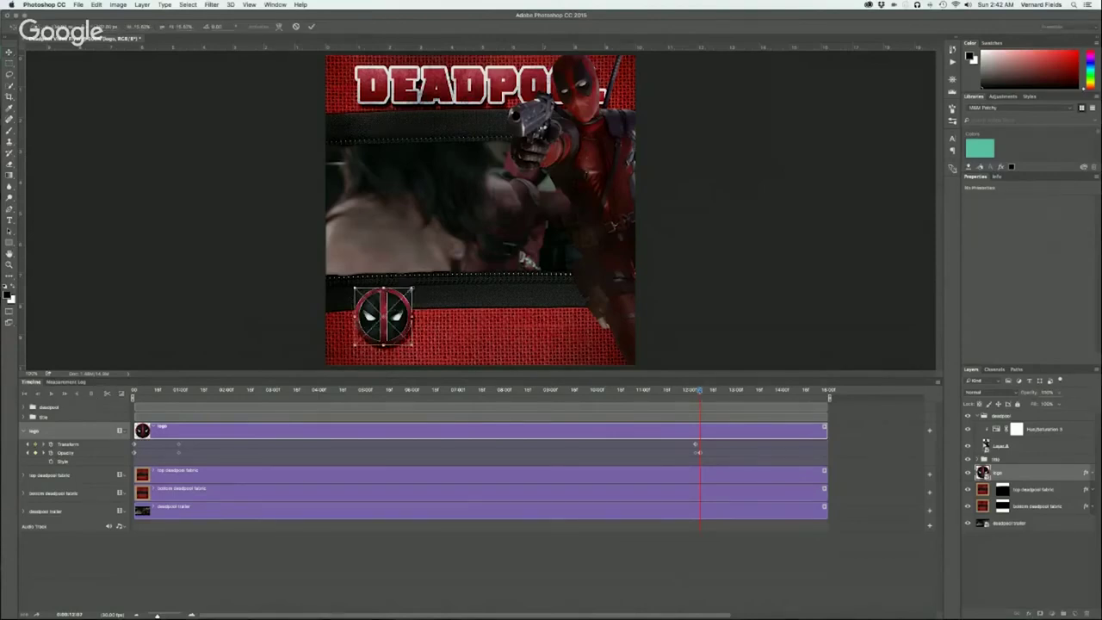
mouse_move(412, 289)
mouse_down()
mouse_move(433, 270)
mouse_move(428, 279)
mouse_up()
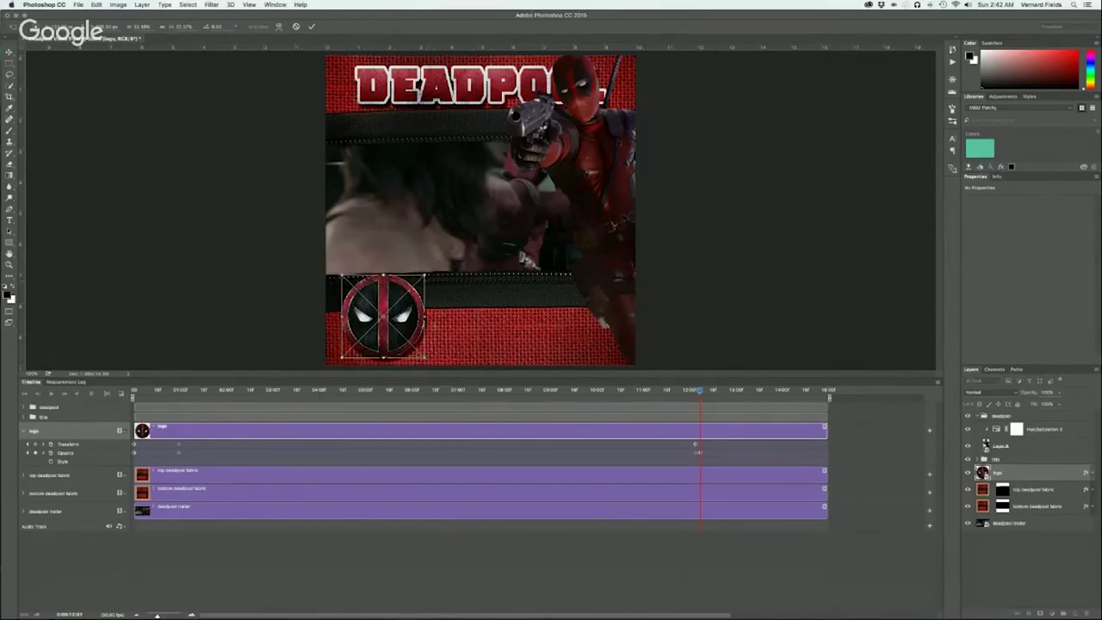
drag(402, 320, 402, 307)
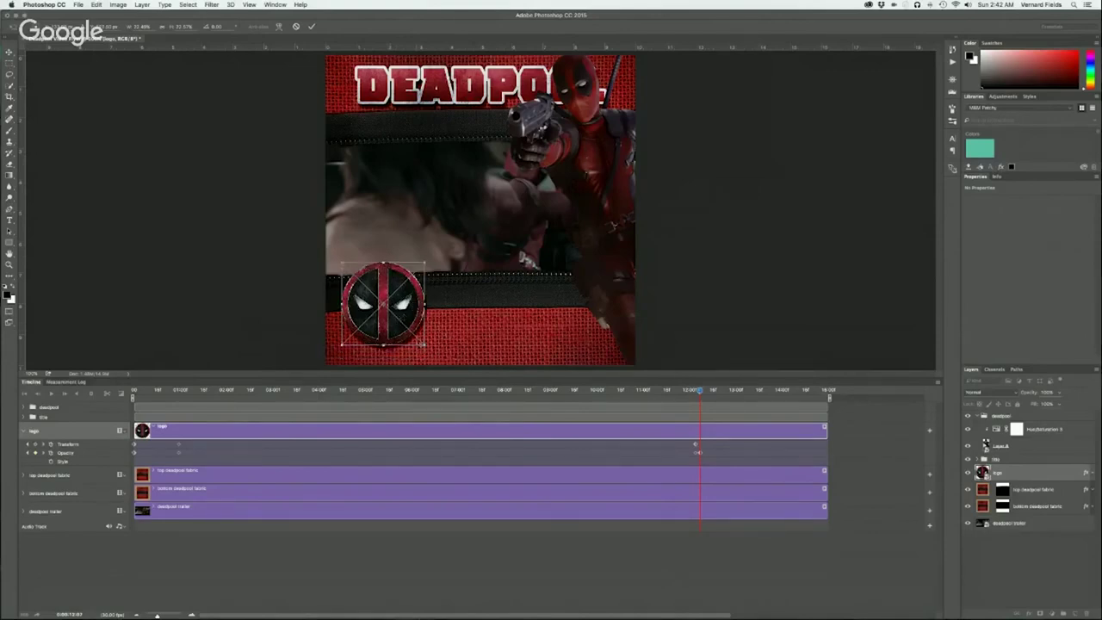
key(Return)
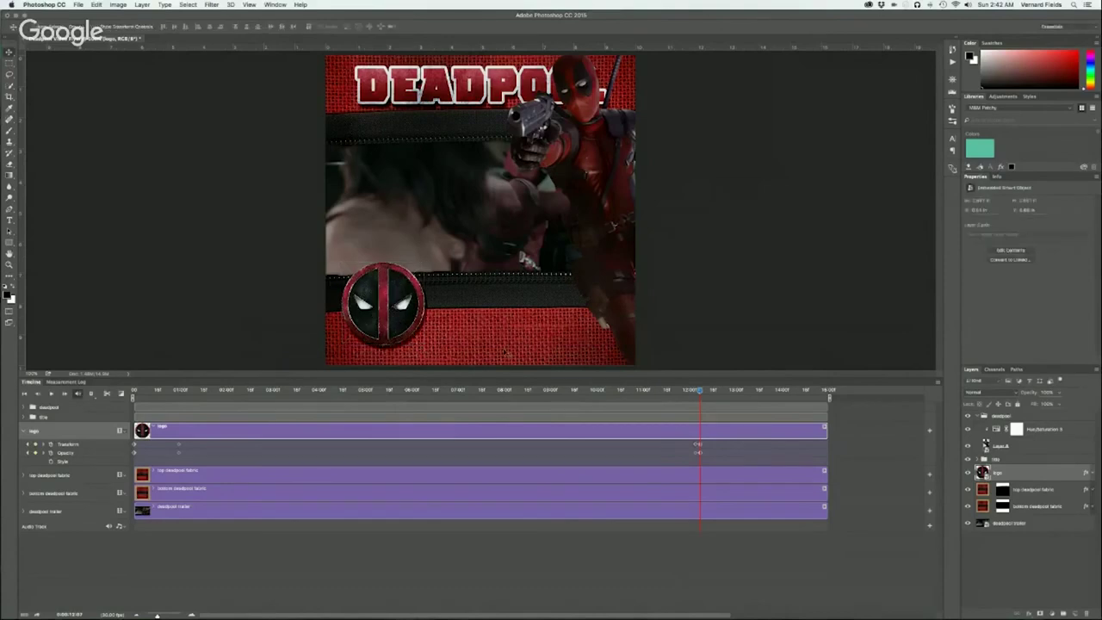
Step: Preview the animation from about 12:07 through to the end of the timeline
key(space)
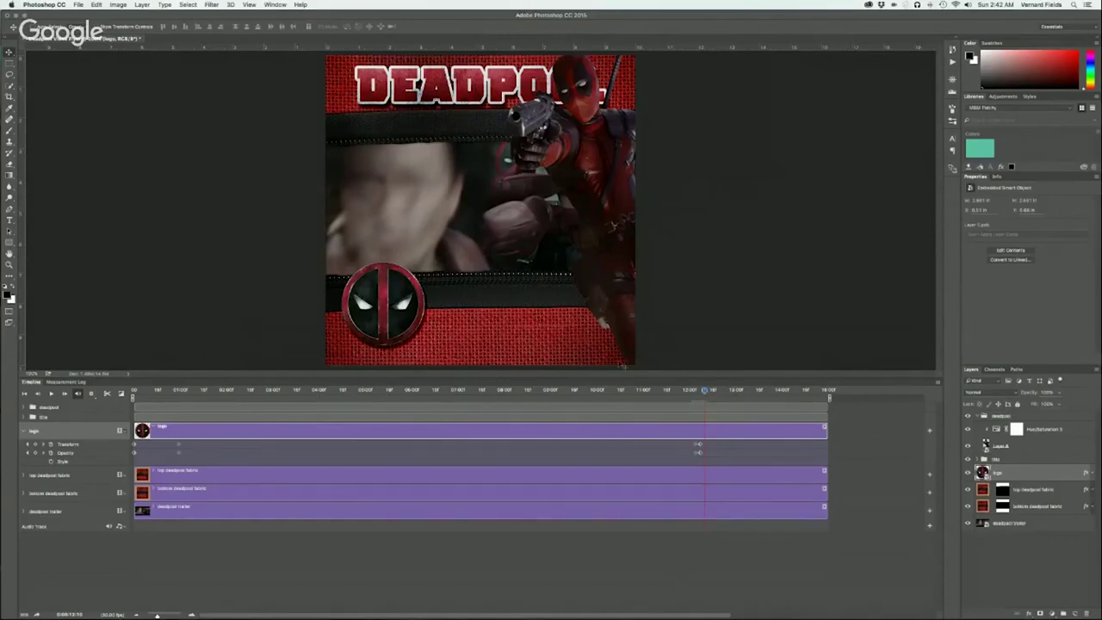
drag(705, 392, 809, 397)
mouse_move(818, 391)
mouse_down()
mouse_move(834, 393)
mouse_move(757, 392)
mouse_move(823, 392)
mouse_up()
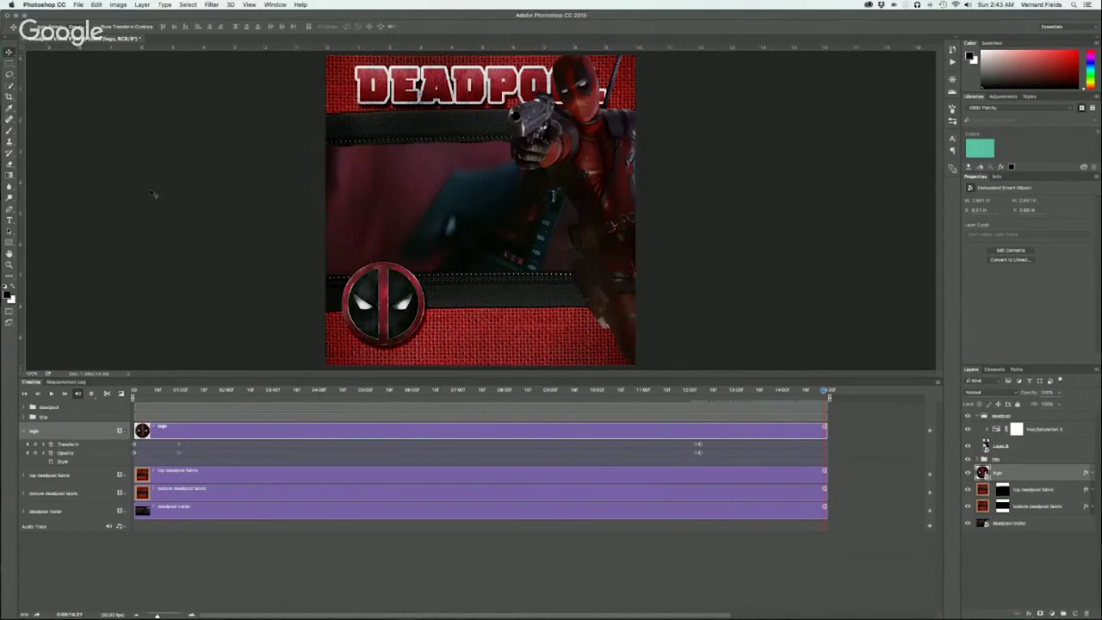
Step: Return to the first frame, collapse the logo's animation properties and expand those of the top deadpool fabric layer
click(159, 390)
drag(159, 390, 133, 390)
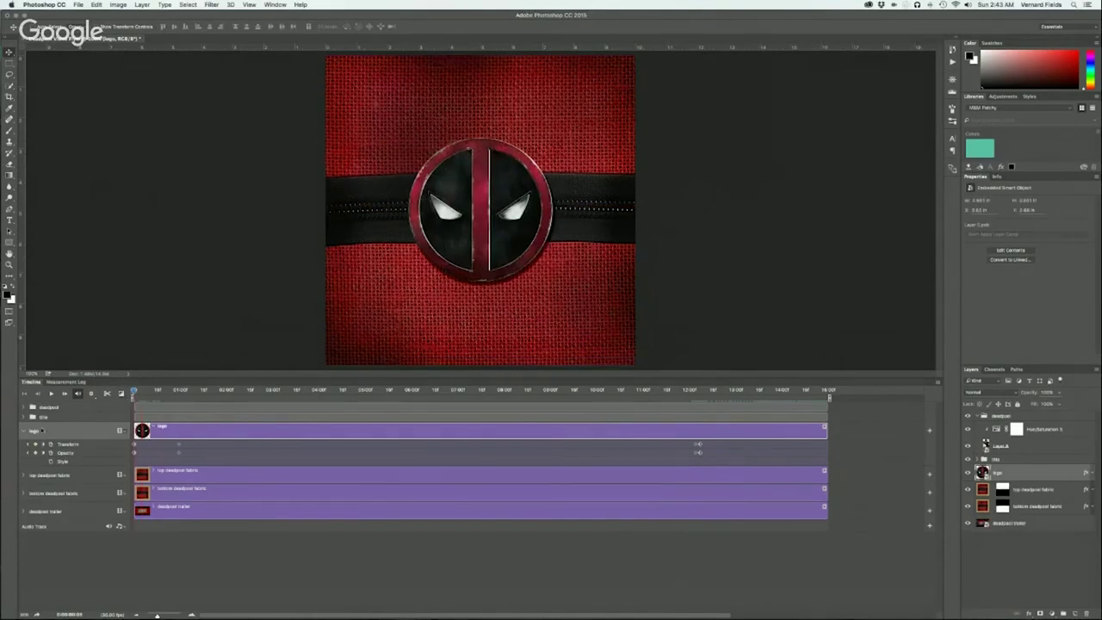
click(23, 431)
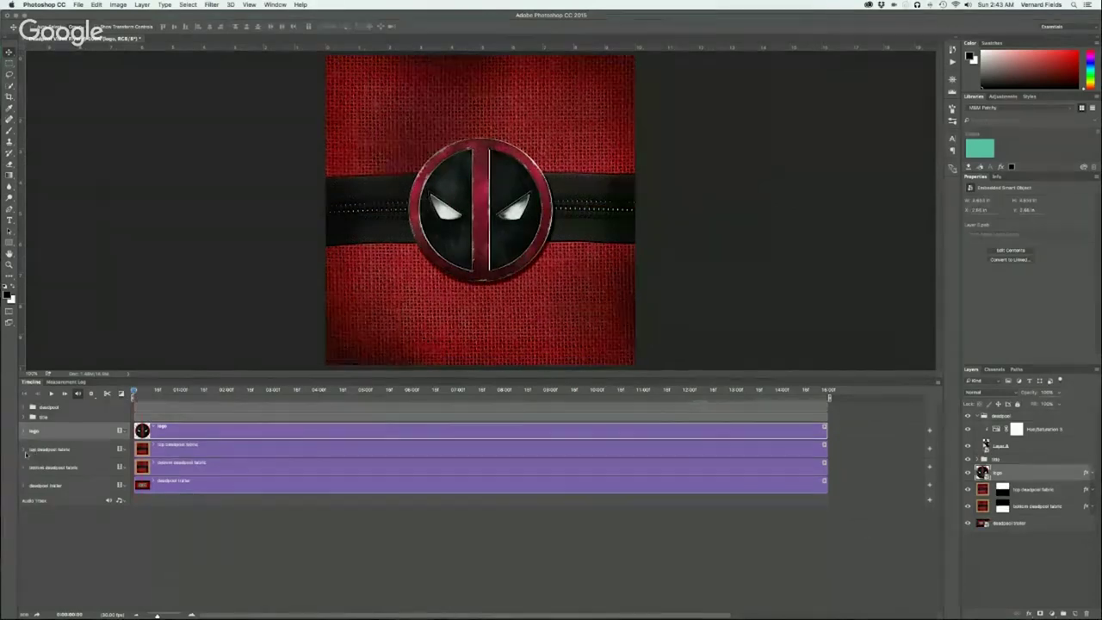
click(25, 450)
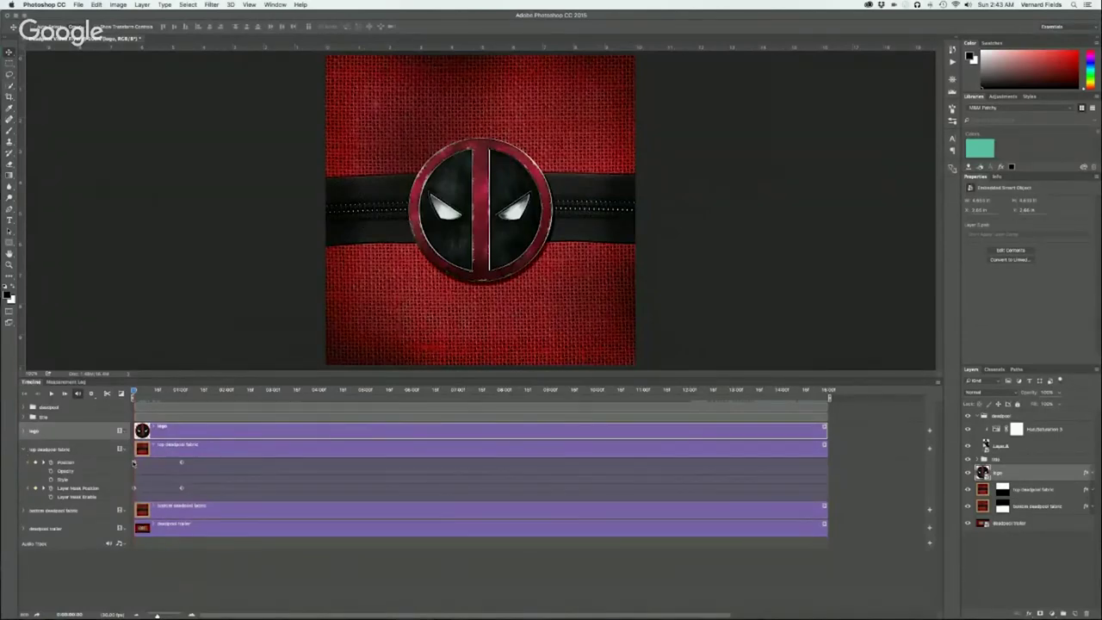
Step: Copy the top deadpool fabric's Position and Layer Mask Position keyframes at about 1:00
click(140, 463)
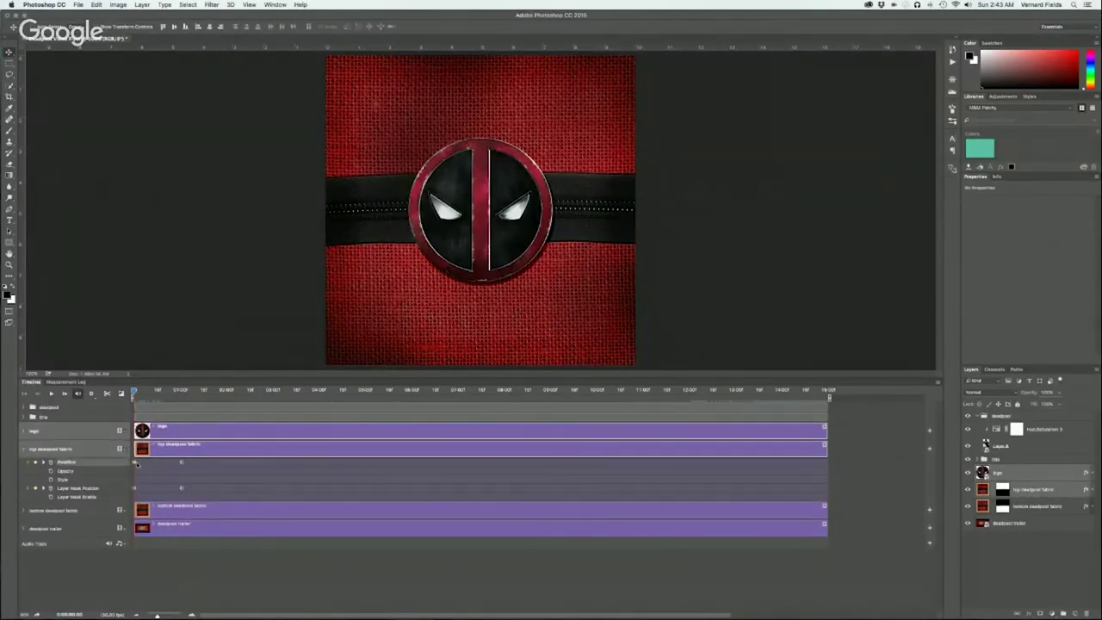
click(134, 489)
right_click(134, 489)
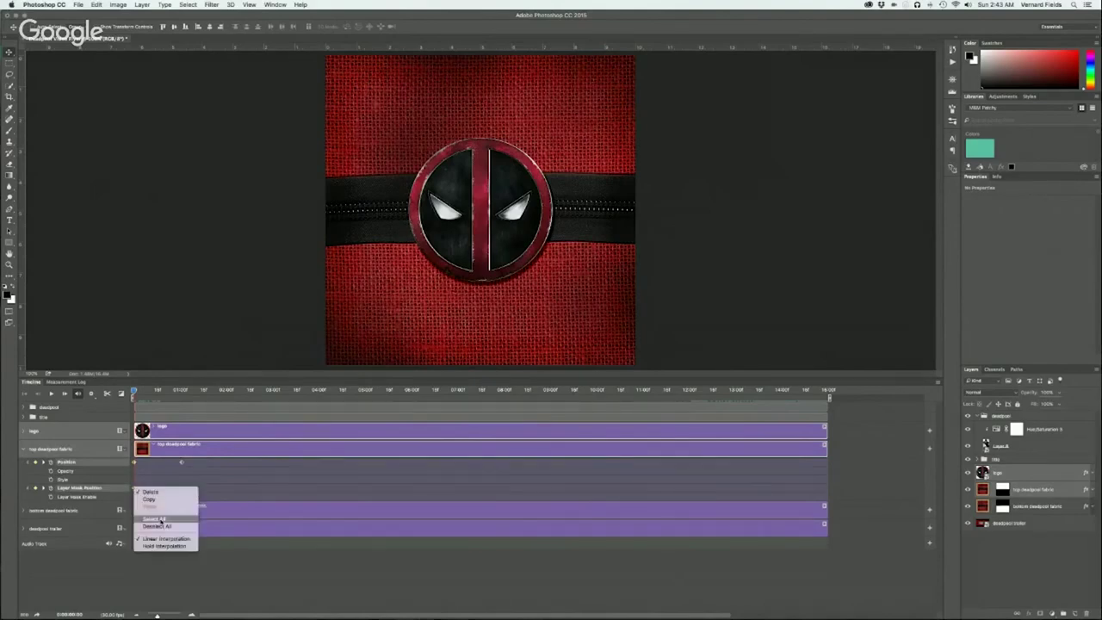
click(199, 477)
click(181, 462)
click(181, 490)
right_click(181, 489)
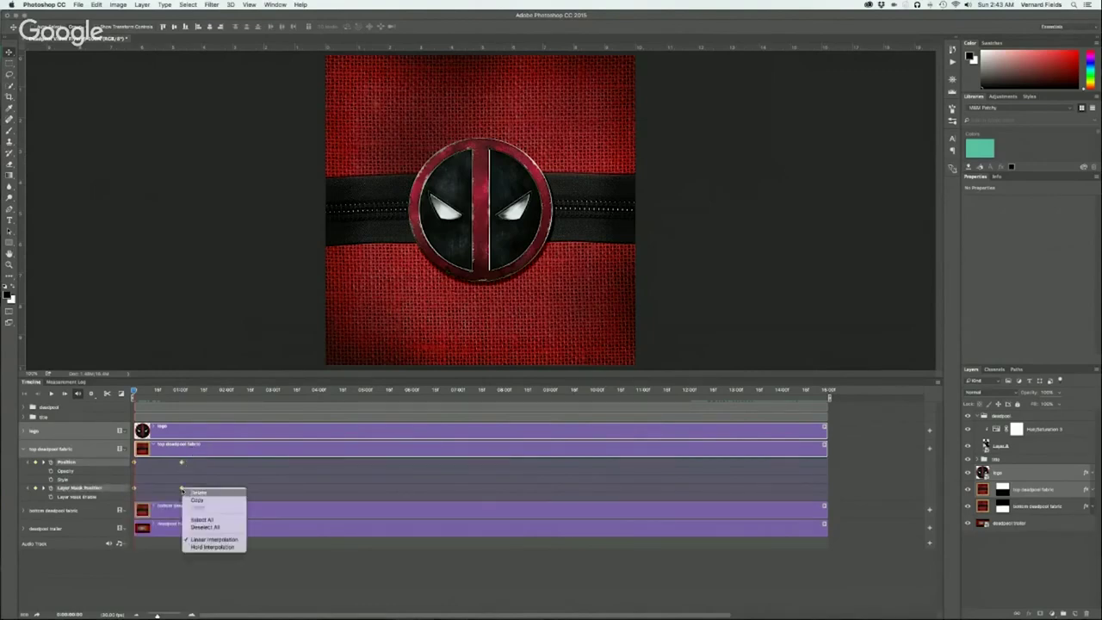
click(197, 499)
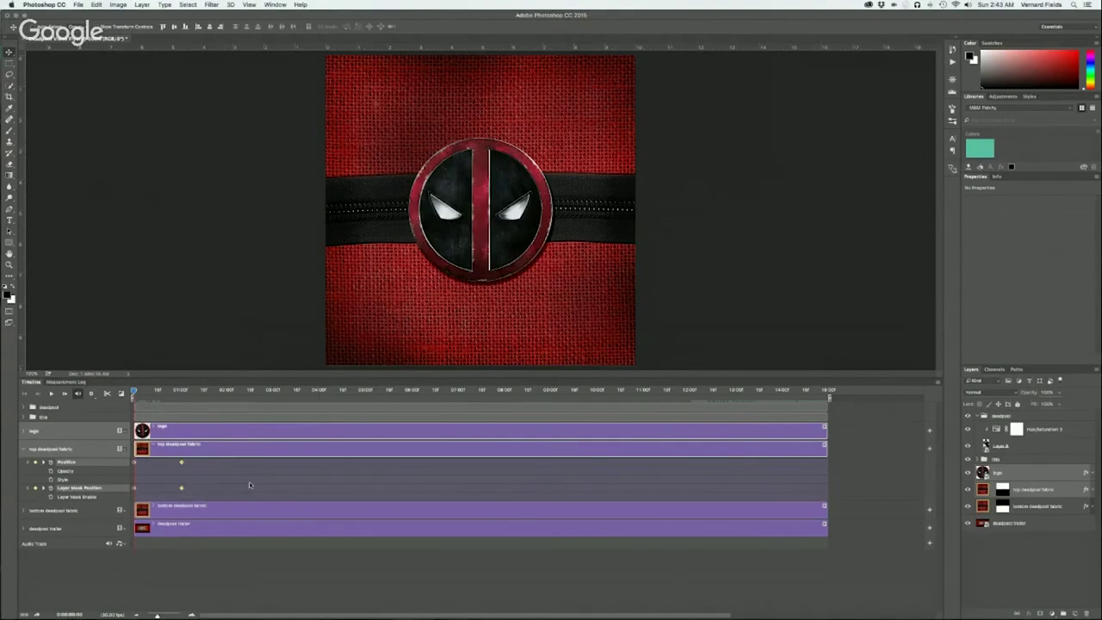
Step: Place the playhead at 13:00 on the timeline
click(643, 389)
click(713, 390)
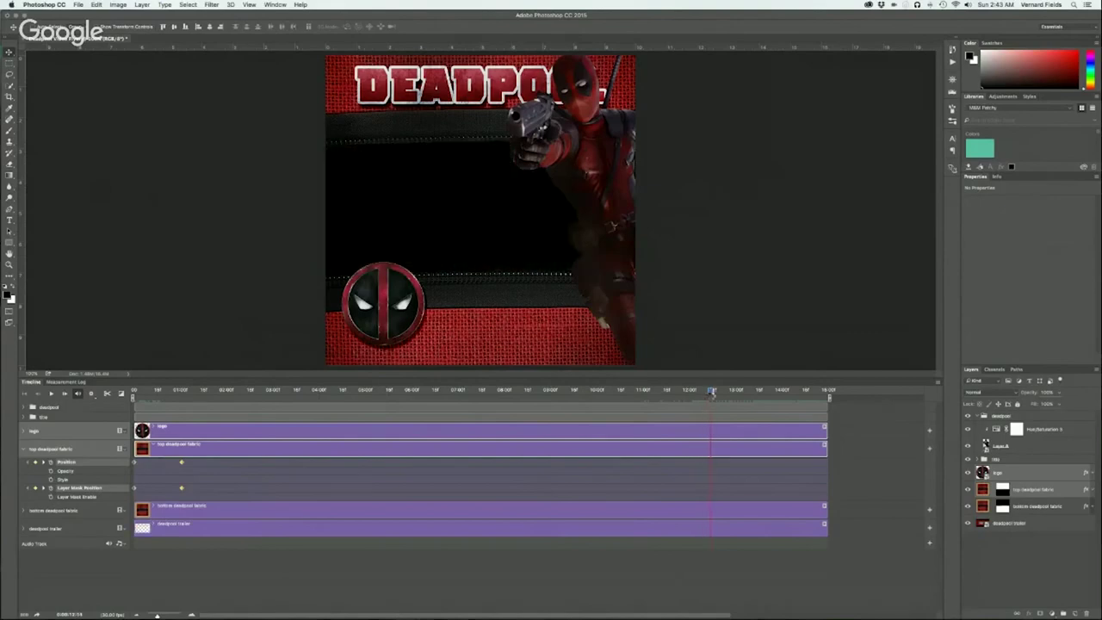
drag(713, 396, 736, 396)
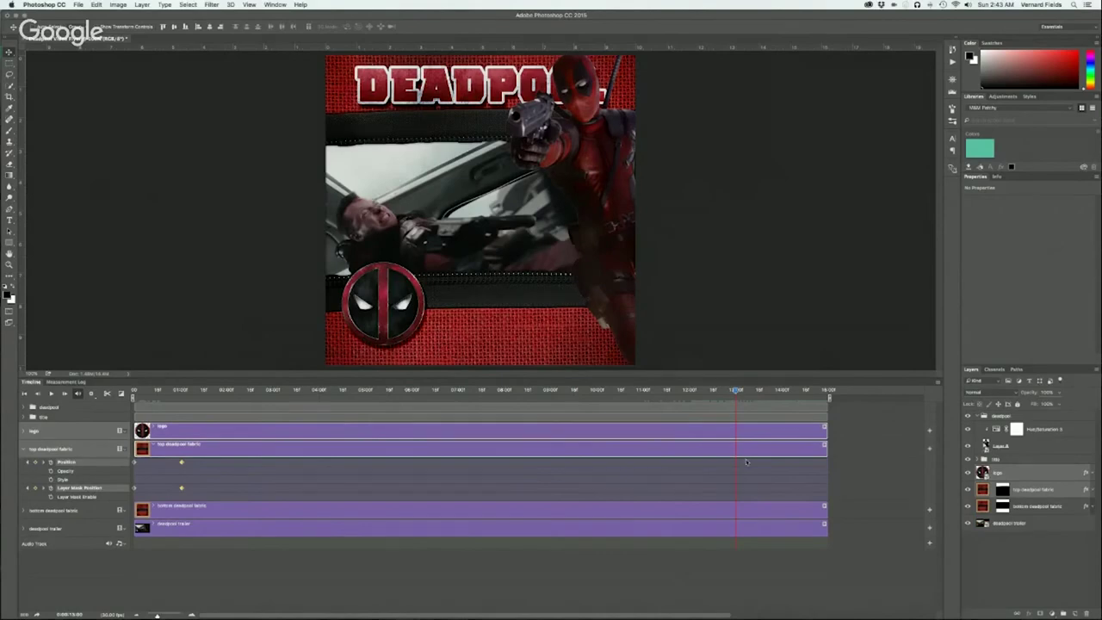
Step: Try pasting the copied fabric keyframes at 13:00, and undo the paste
click(96, 4)
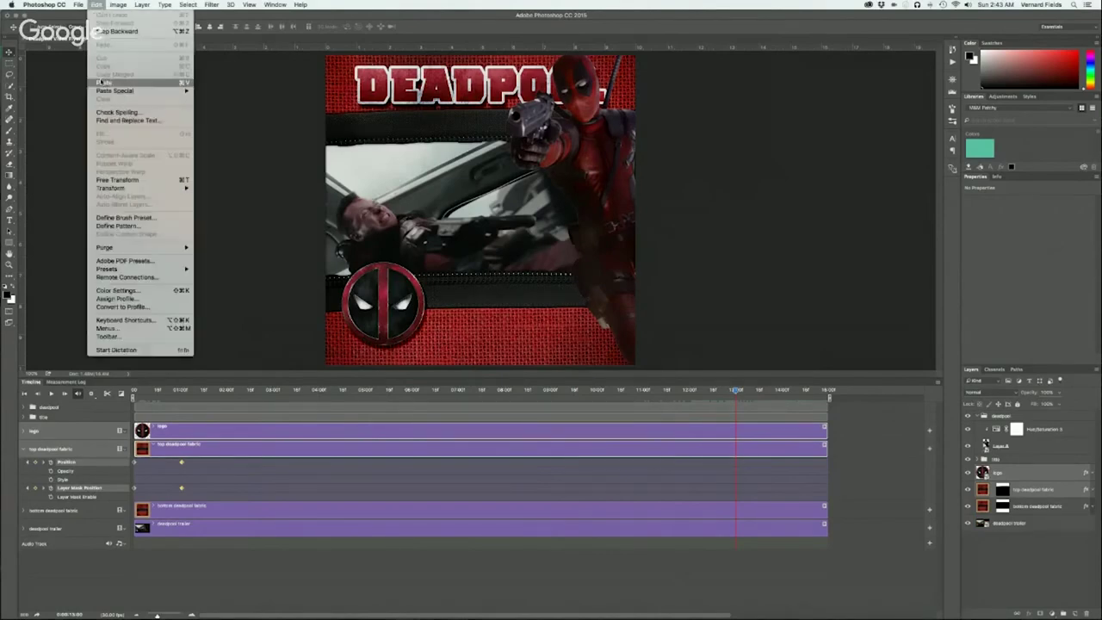
click(102, 82)
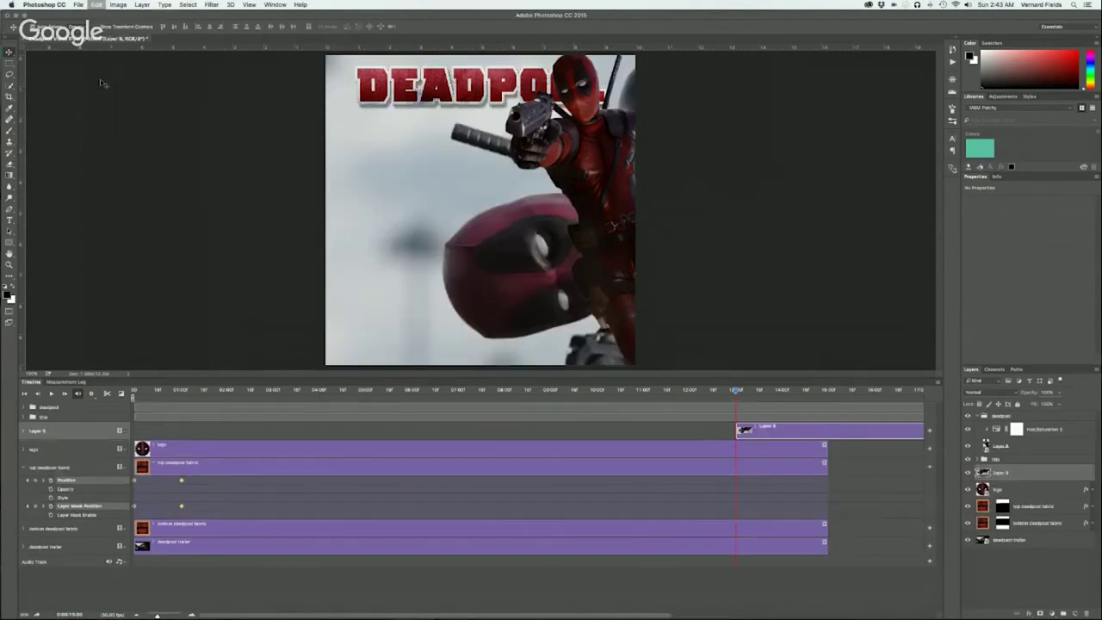
key(super+z)
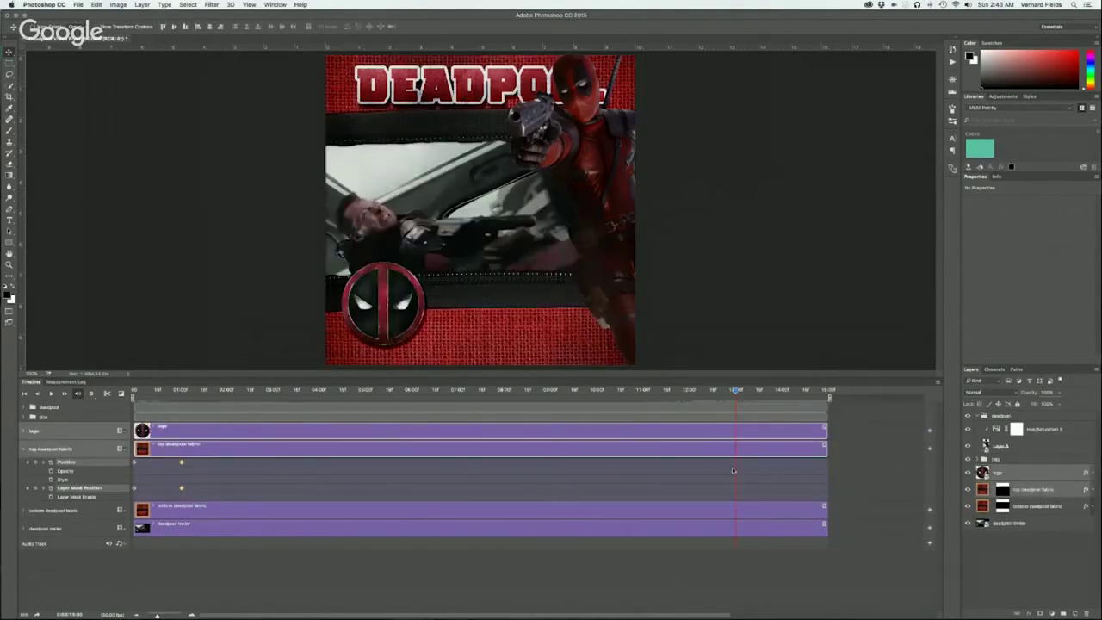
Step: Try shifting the top fabric's Position and Layer Mask Position keyframes from about 1:00 further along the timeline, and undo the shift
click(733, 471)
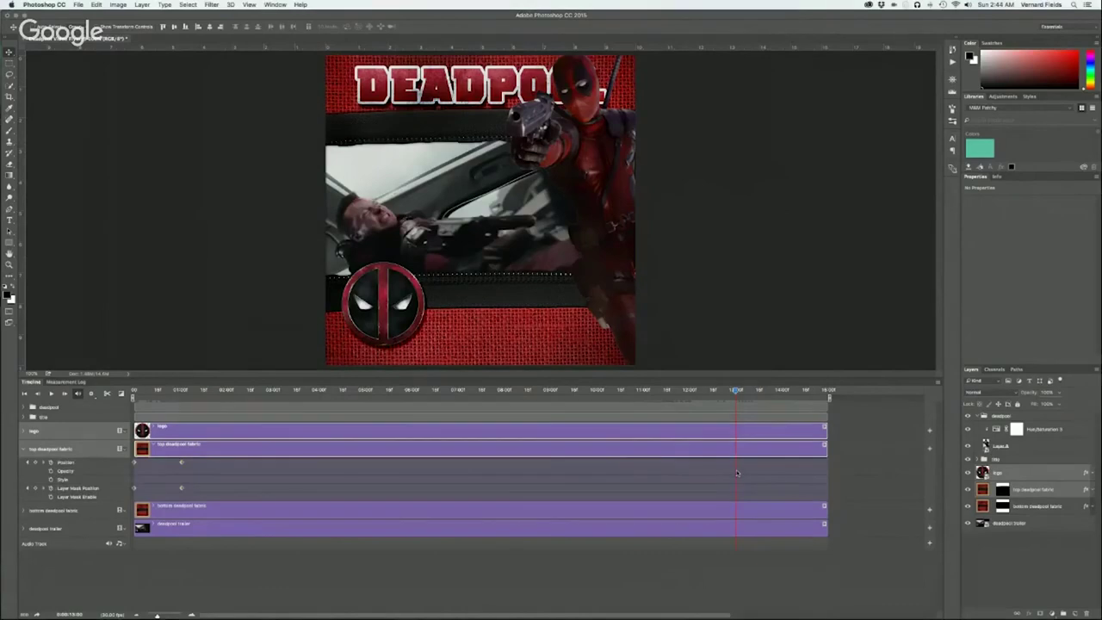
click(181, 463)
click(182, 489)
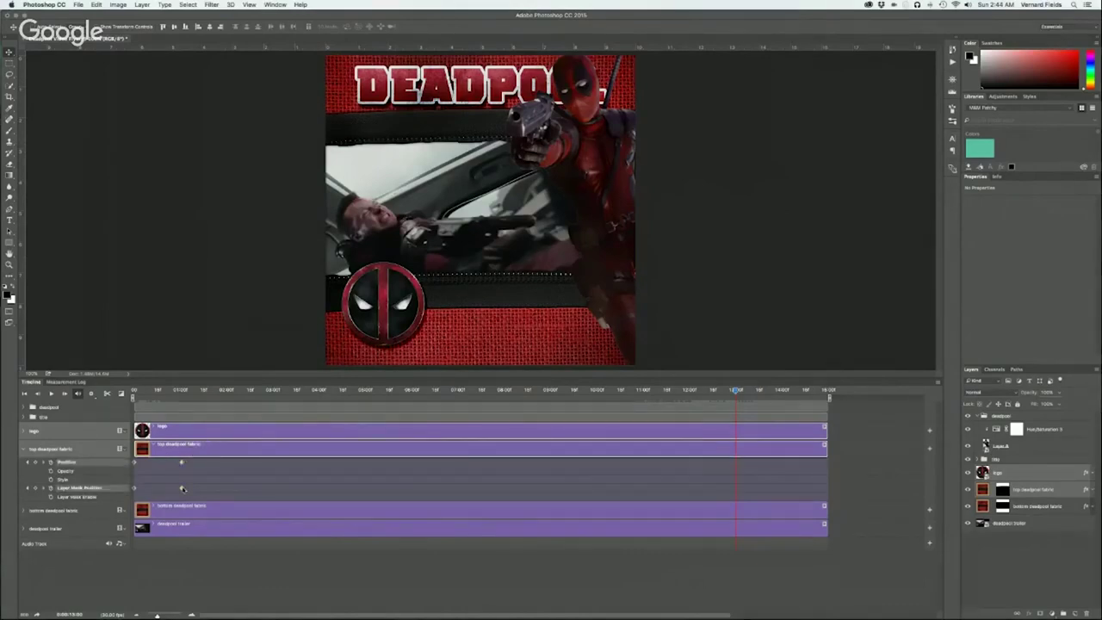
drag(182, 489, 199, 491)
key(super+z)
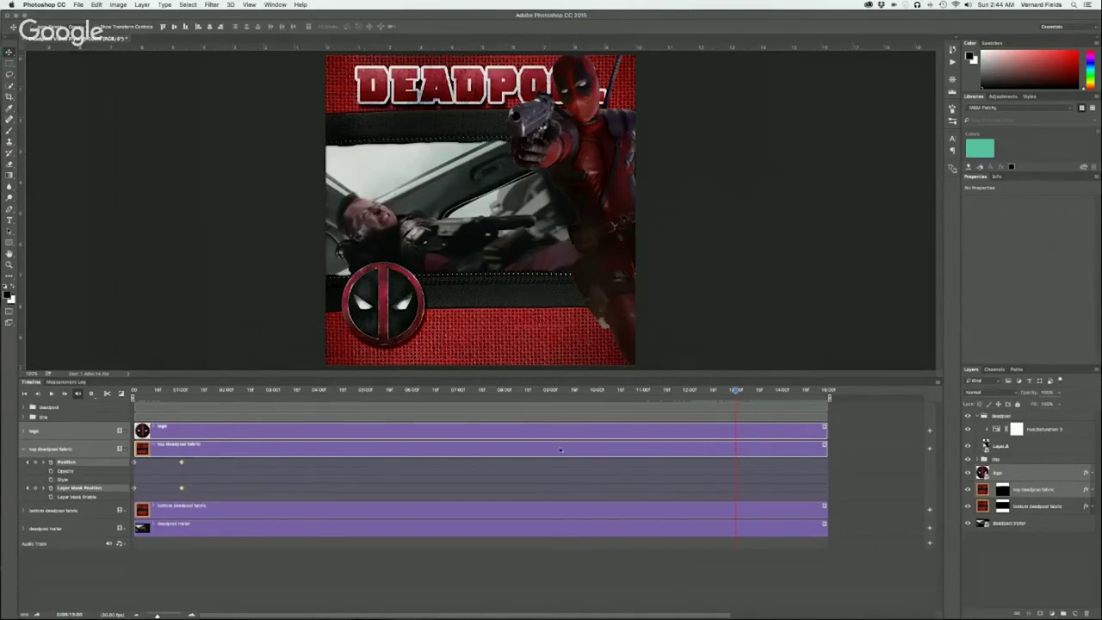
Step: Add Position and Layer Mask Position keyframes at 13:00 to both the top and bottom deadpool fabric layers
click(34, 462)
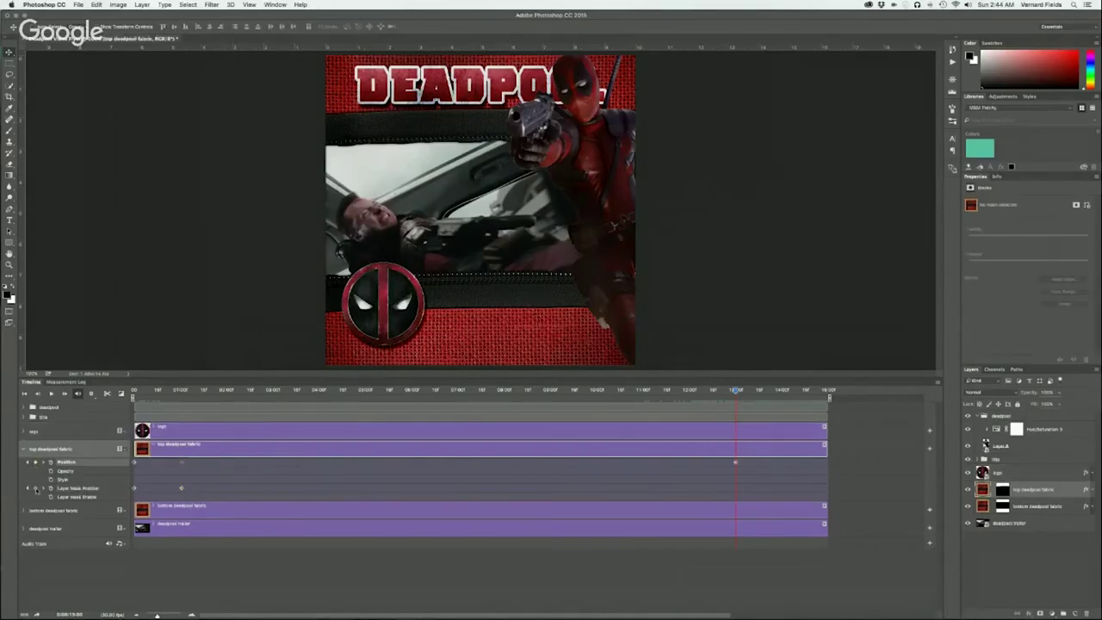
click(36, 488)
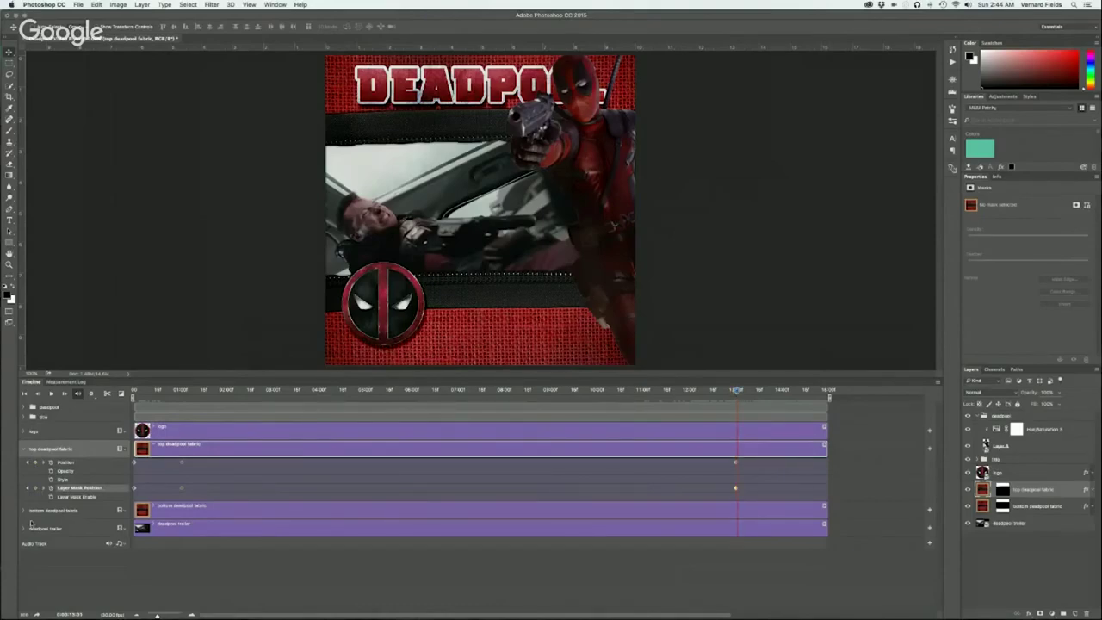
click(23, 510)
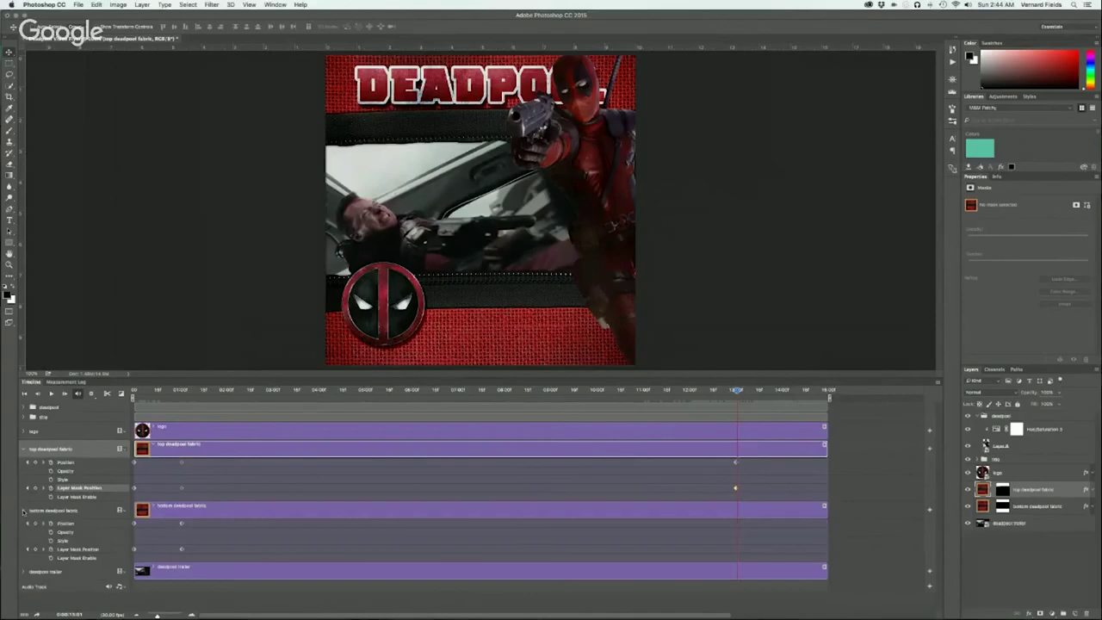
click(735, 390)
click(35, 522)
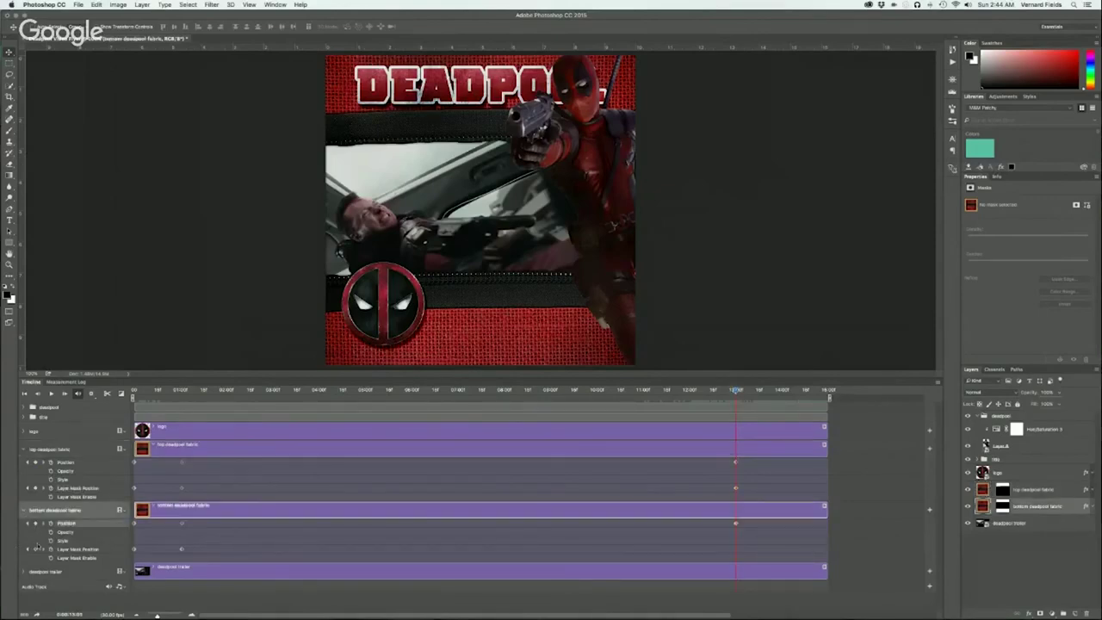
click(36, 549)
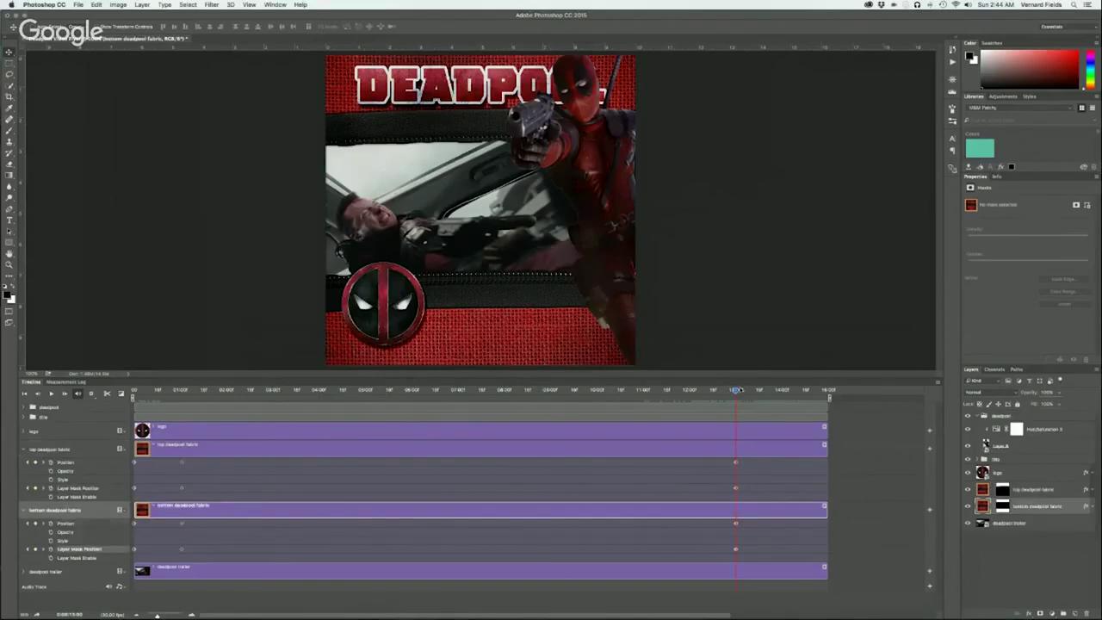
Step: At 13:13, move the bottom deadpool fabric and its mask up about 2.1 in to the zipper's closed position
drag(736, 390, 756, 392)
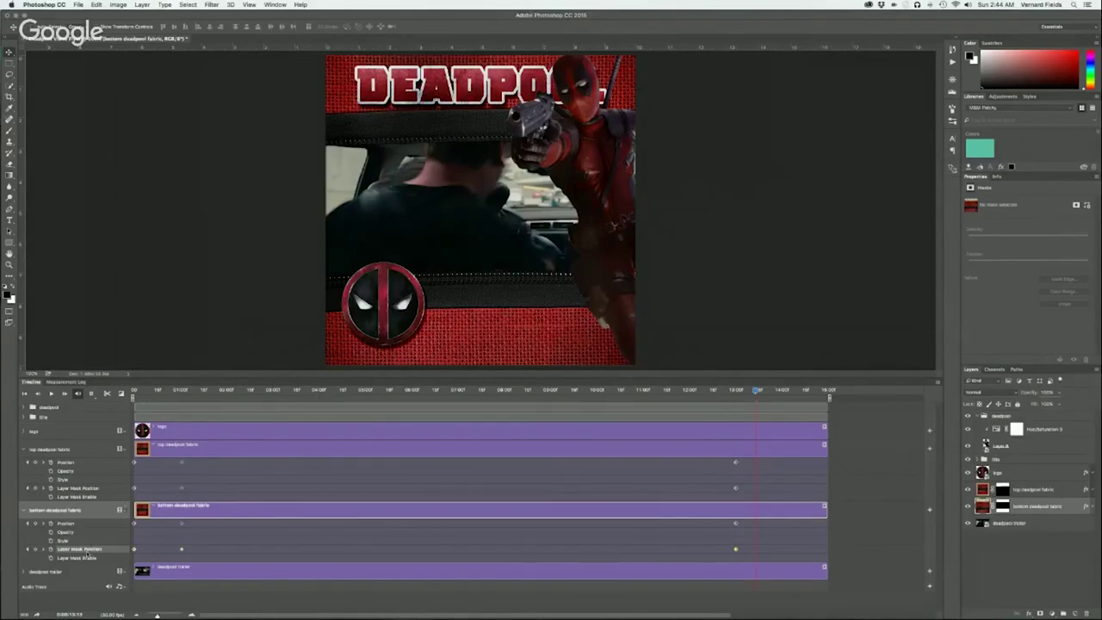
click(77, 524)
drag(517, 340, 517, 274)
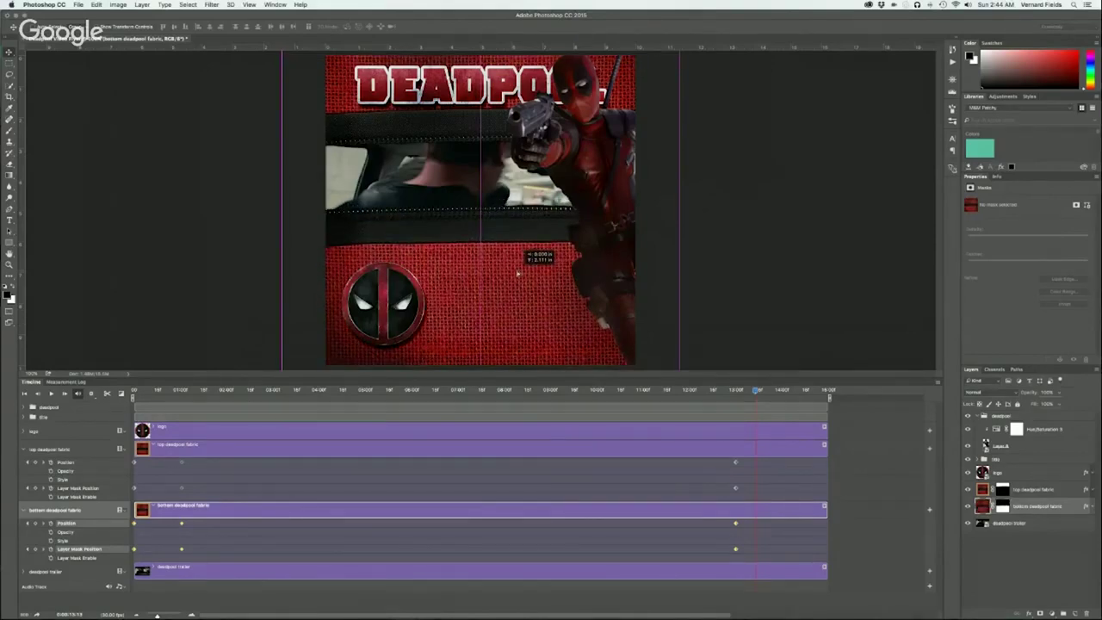
drag(517, 274, 517, 274)
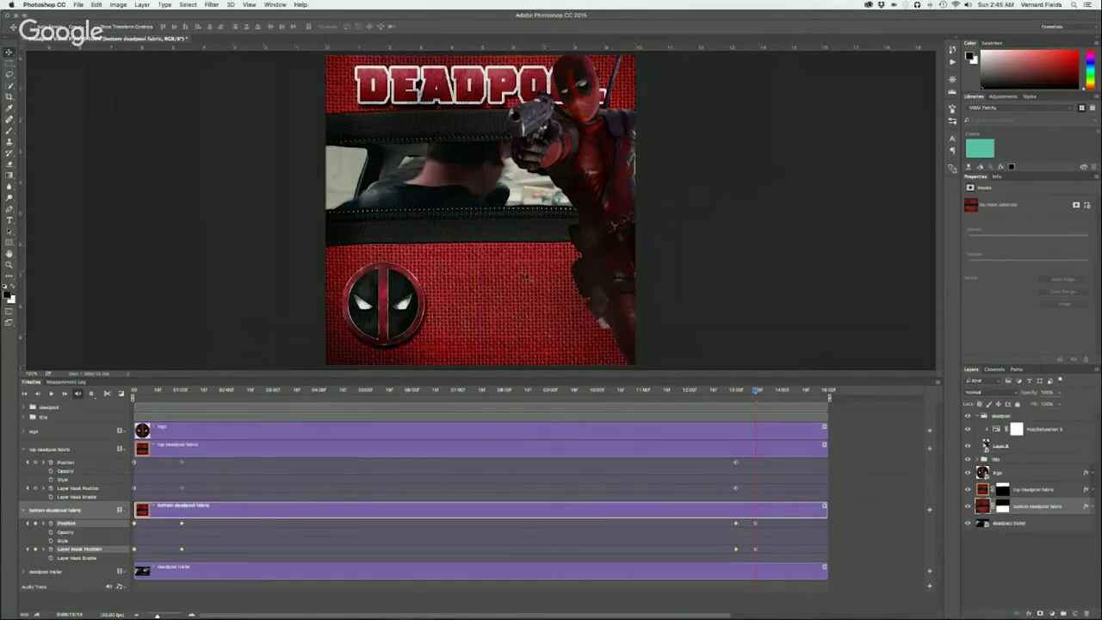
Step: At 13:13, move the top deadpool fabric and its mask down until its zipper edge meets the bottom fabric
mouse_move(756, 391)
mouse_down()
mouse_move(745, 392)
mouse_move(754, 389)
mouse_up()
click(78, 464)
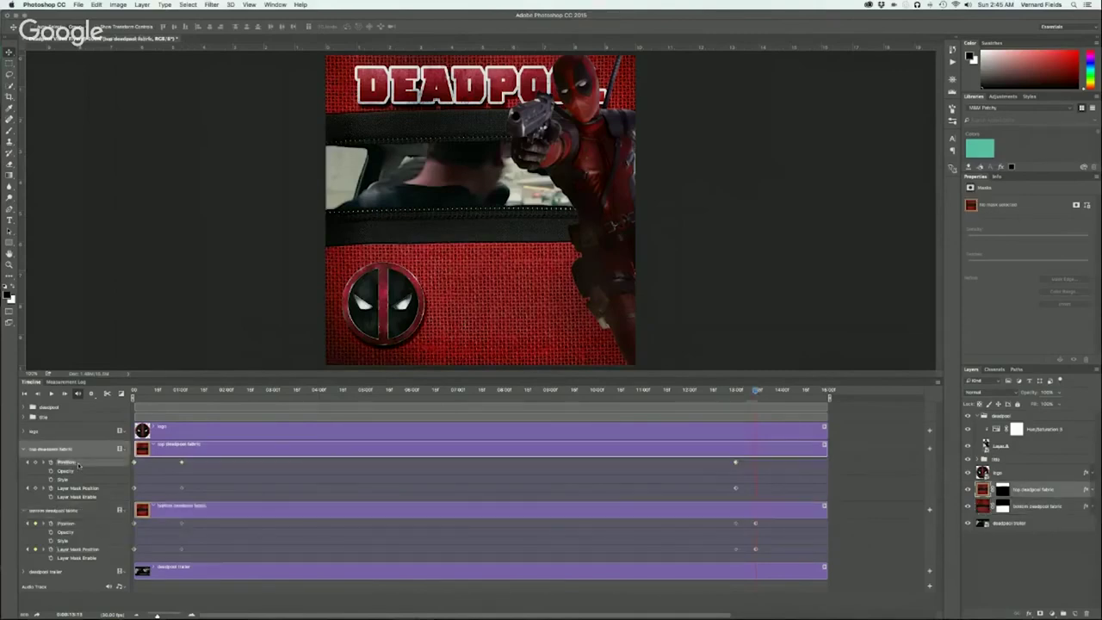
click(82, 488)
drag(337, 93, 333, 157)
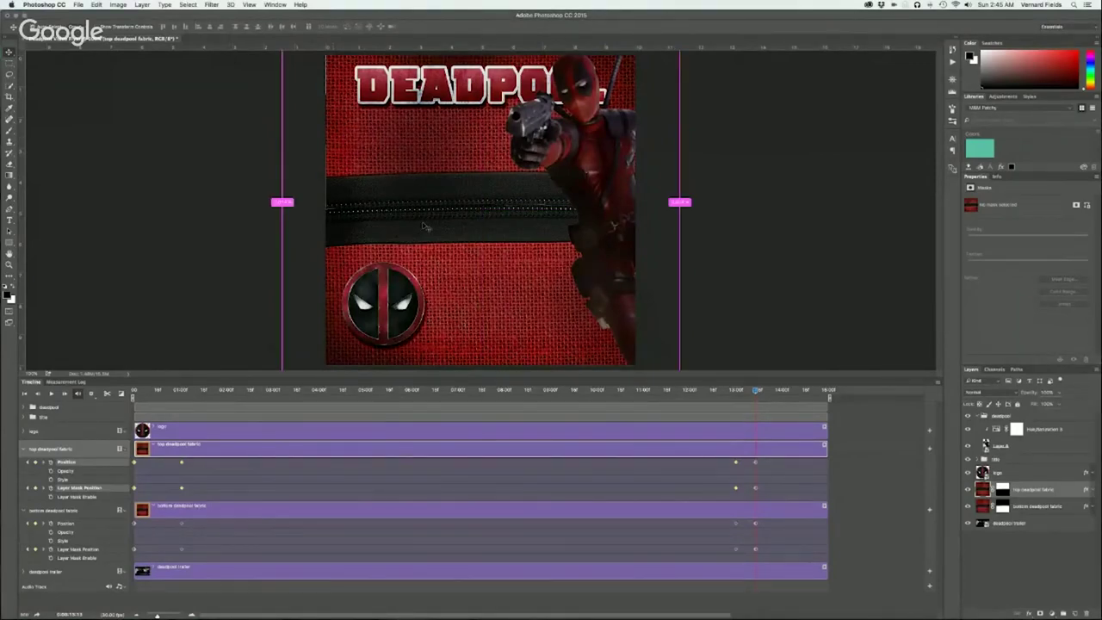
Step: Undo the top deadpool fabric's last move and move it with its mask down again to close the zipper at 13:13
key(super+z)
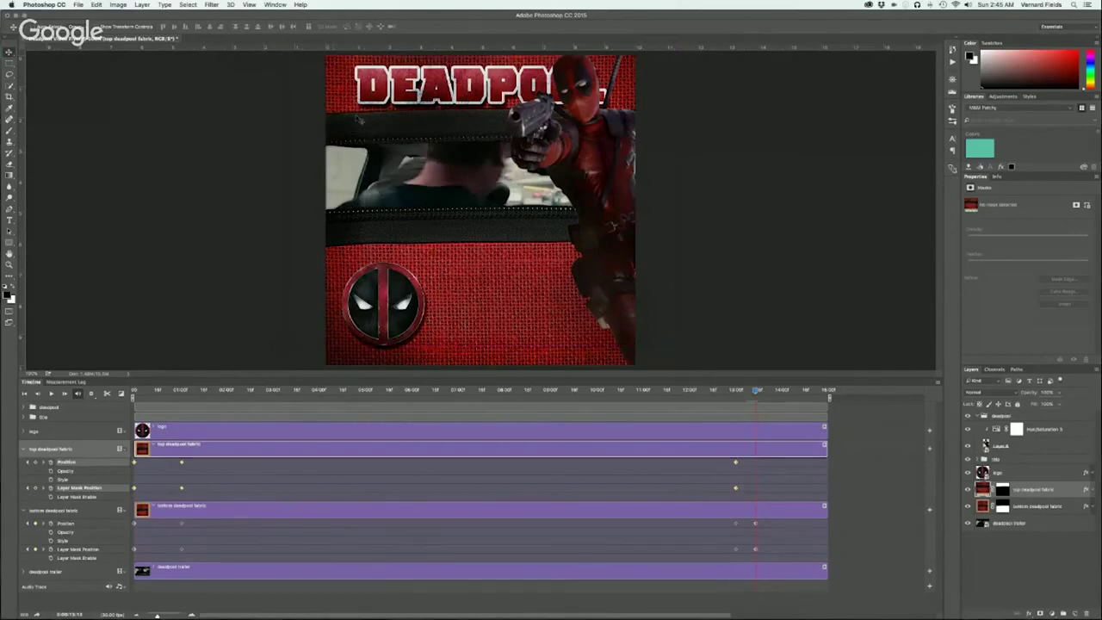
drag(359, 119, 352, 183)
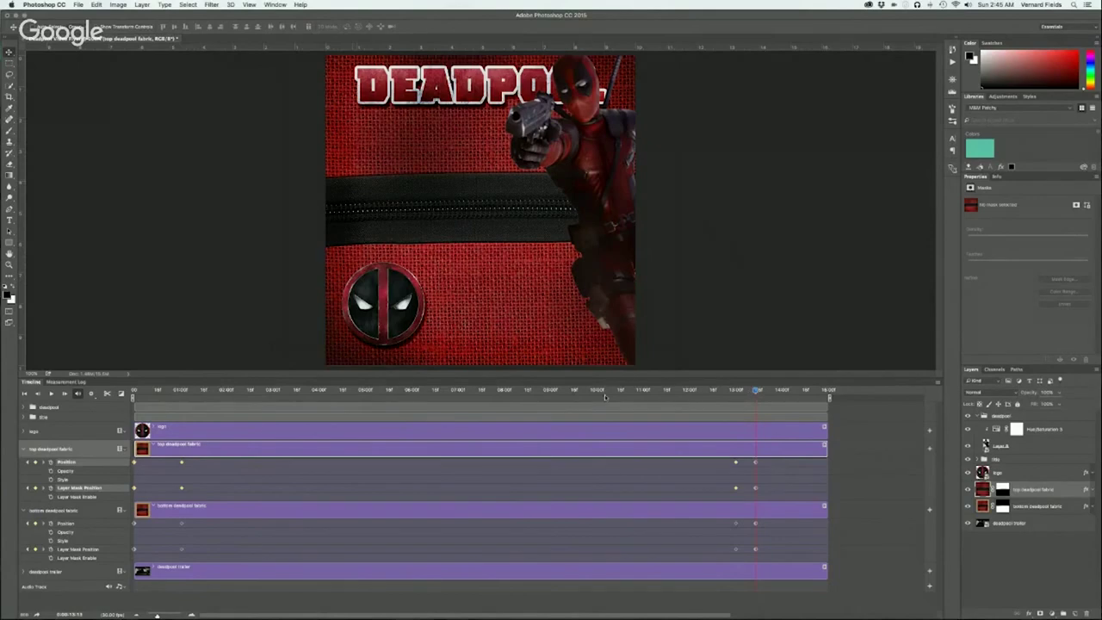
Step: At 13:14, move the logo up from the lower fabric onto the middle of the closed zipper
mouse_move(759, 392)
mouse_down()
mouse_move(658, 391)
mouse_move(758, 392)
mouse_up()
click(24, 449)
click(25, 467)
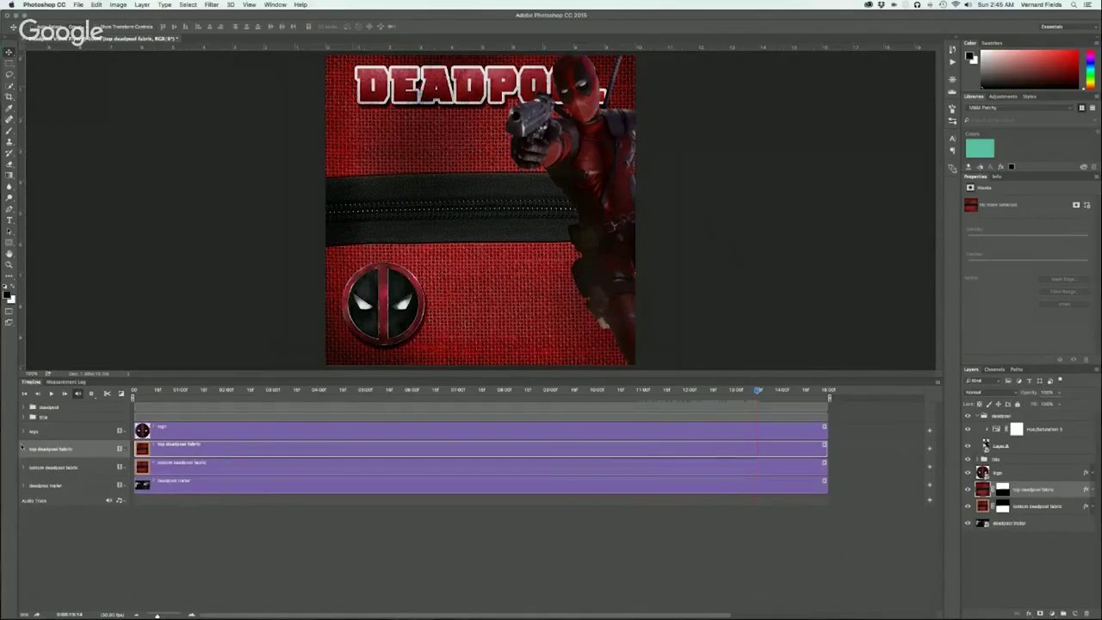
click(24, 432)
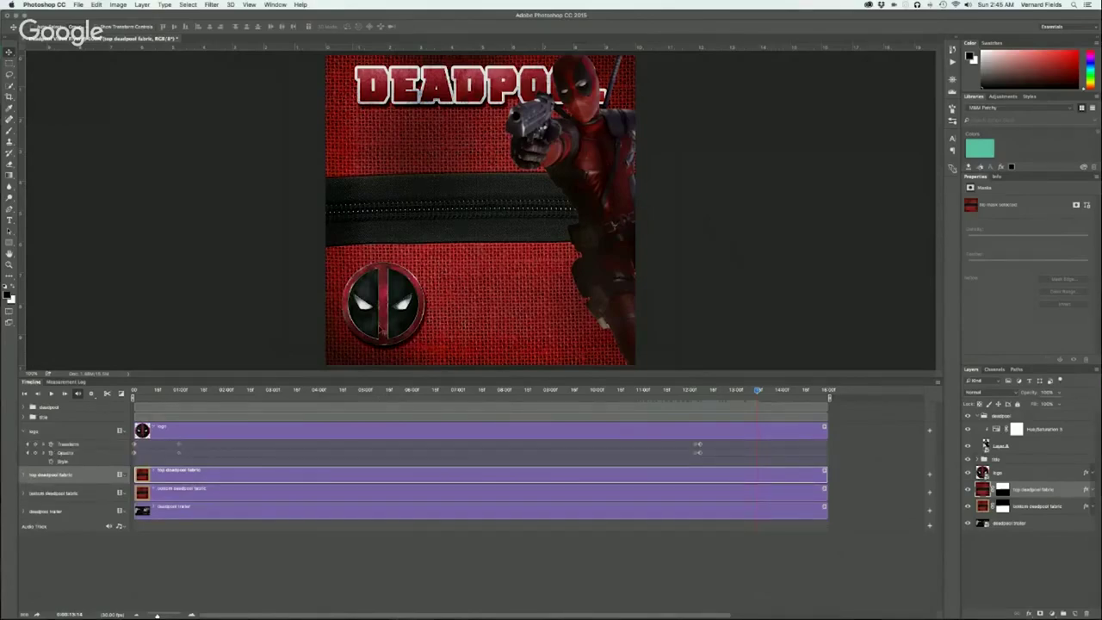
click(69, 429)
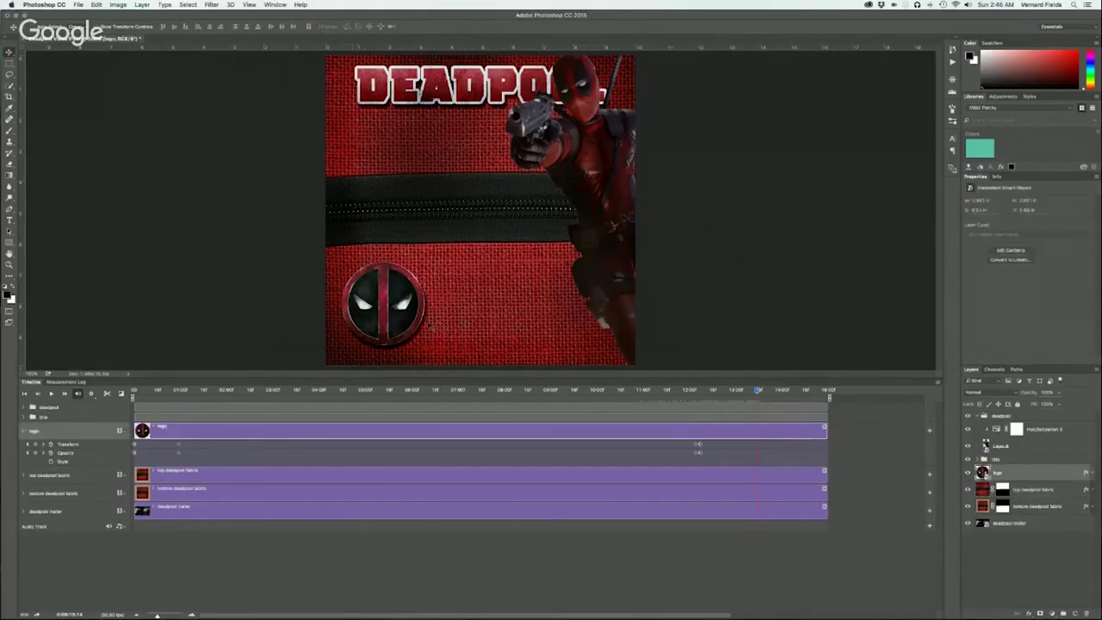
drag(401, 321, 466, 239)
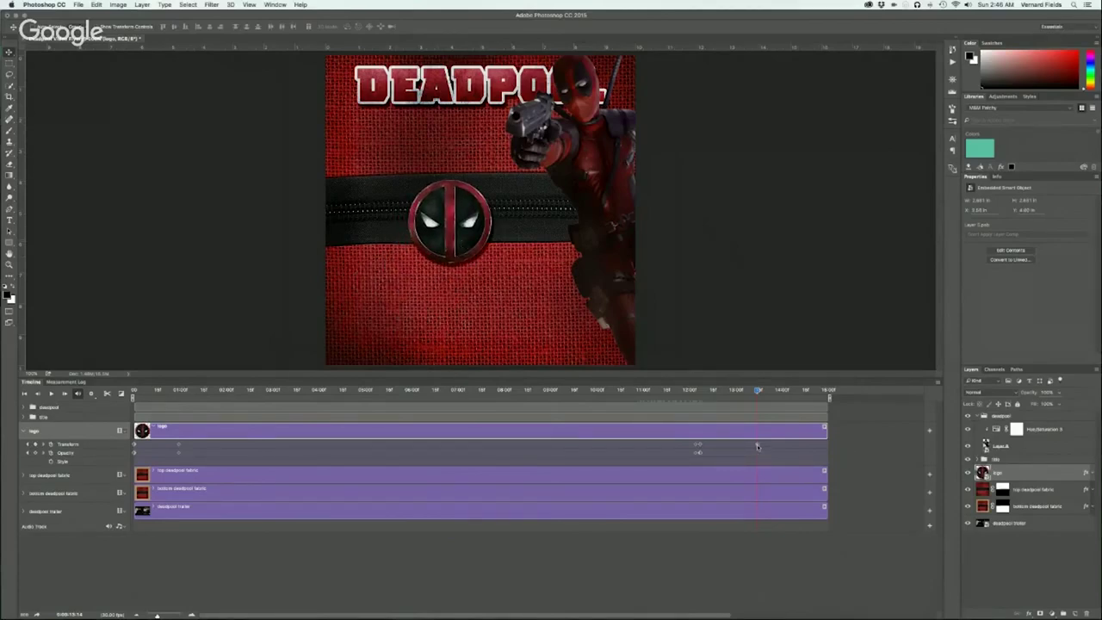
Step: Scale the logo up proportionally to about 6.3 in wide and position it beside the Deadpool figure, below the title
key(super+t)
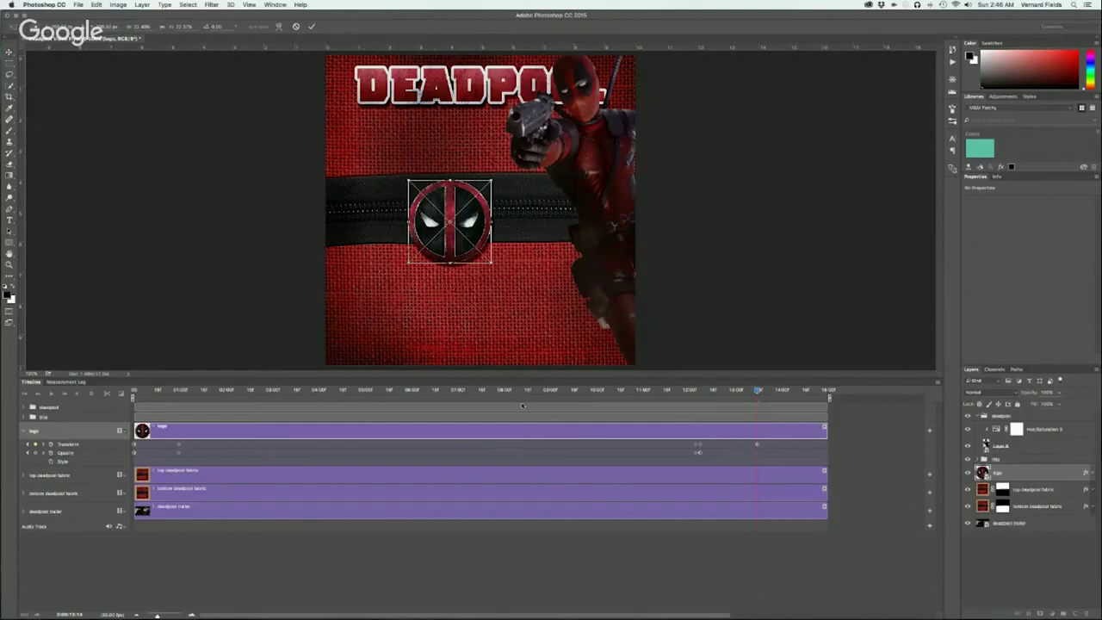
drag(491, 263, 536, 307)
drag(551, 304, 557, 306)
drag(488, 247, 511, 258)
key(Return)
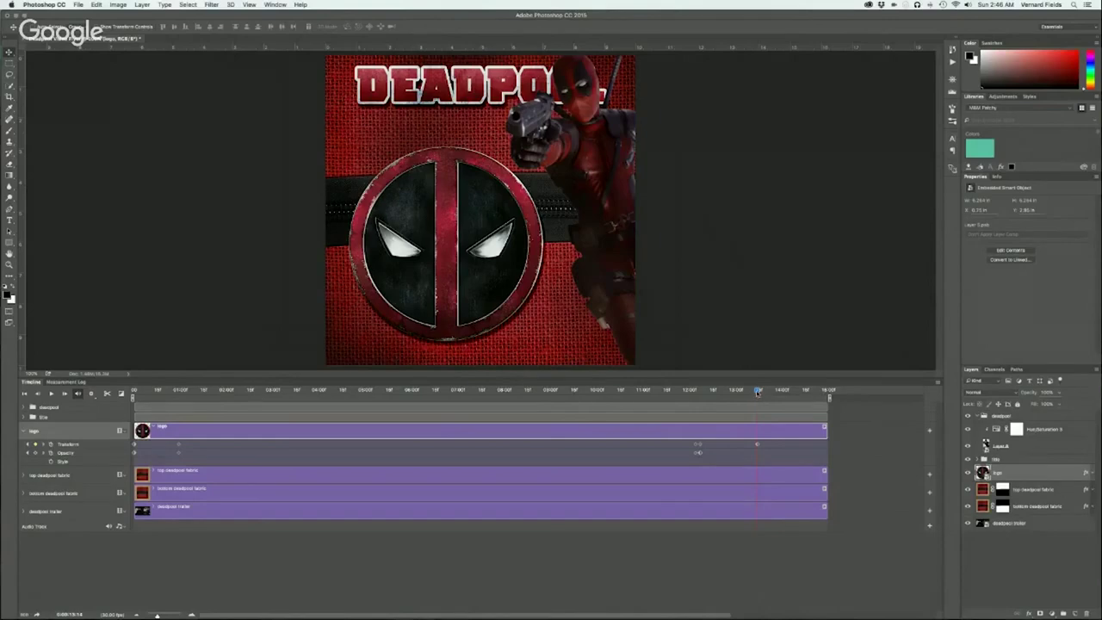
Step: Preview the animation with sound from the start of the timeline to about 2:13
drag(757, 393, 44, 435)
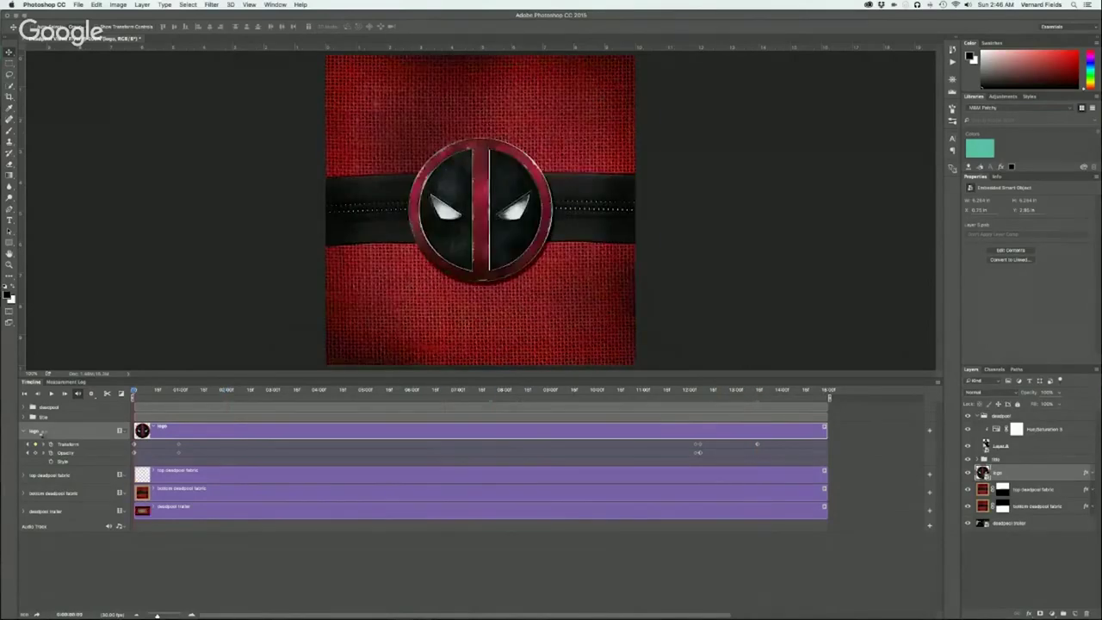
key(XF86AudioRaiseVolume)
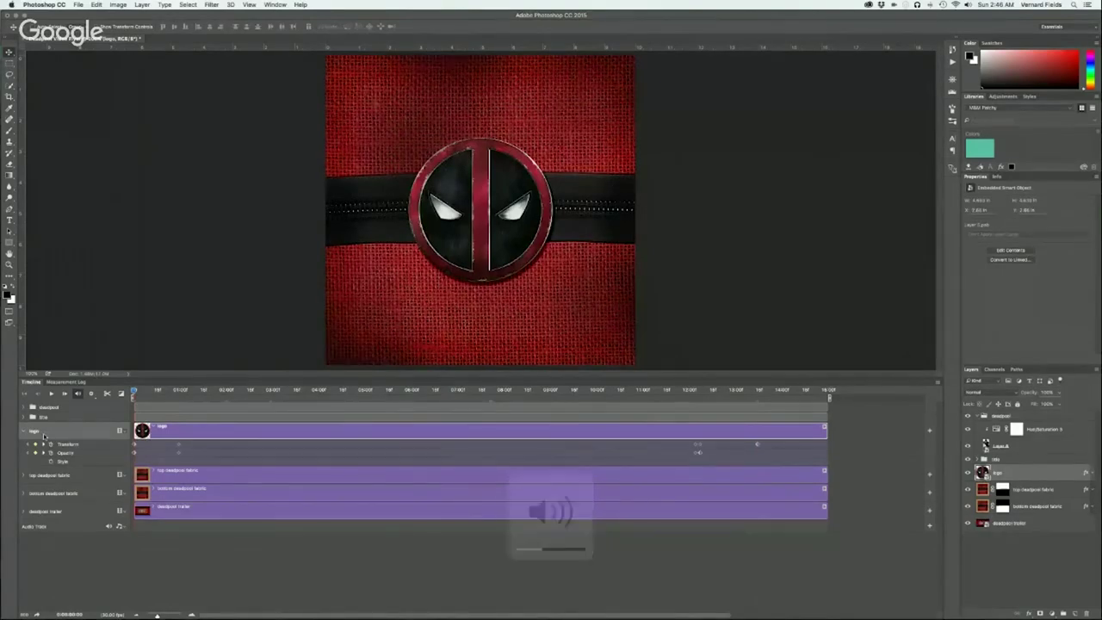
key(space)
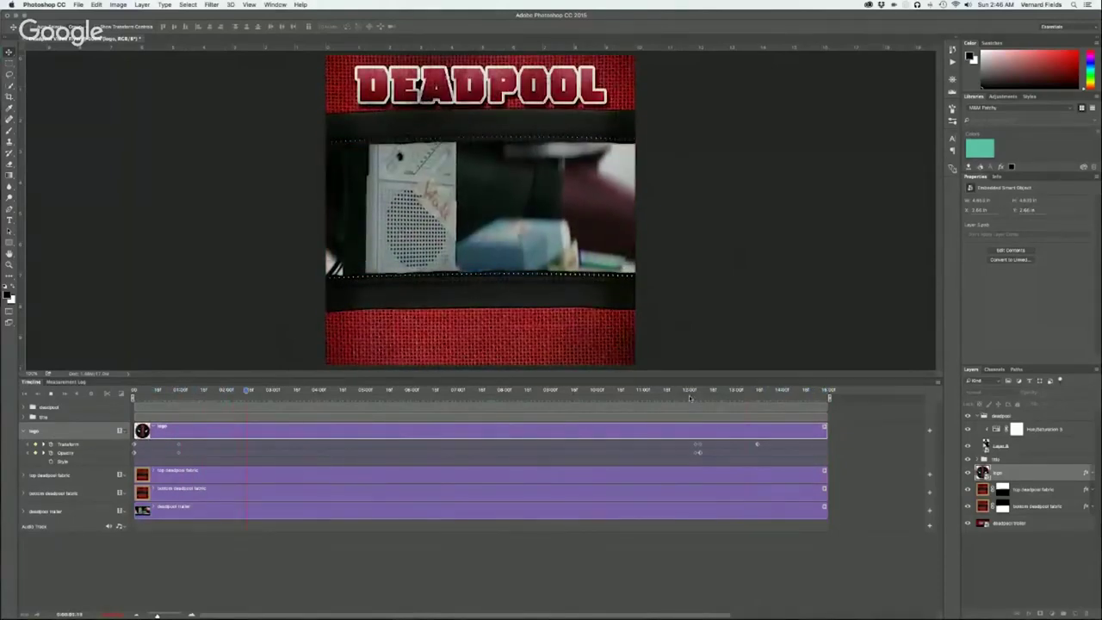
key(space)
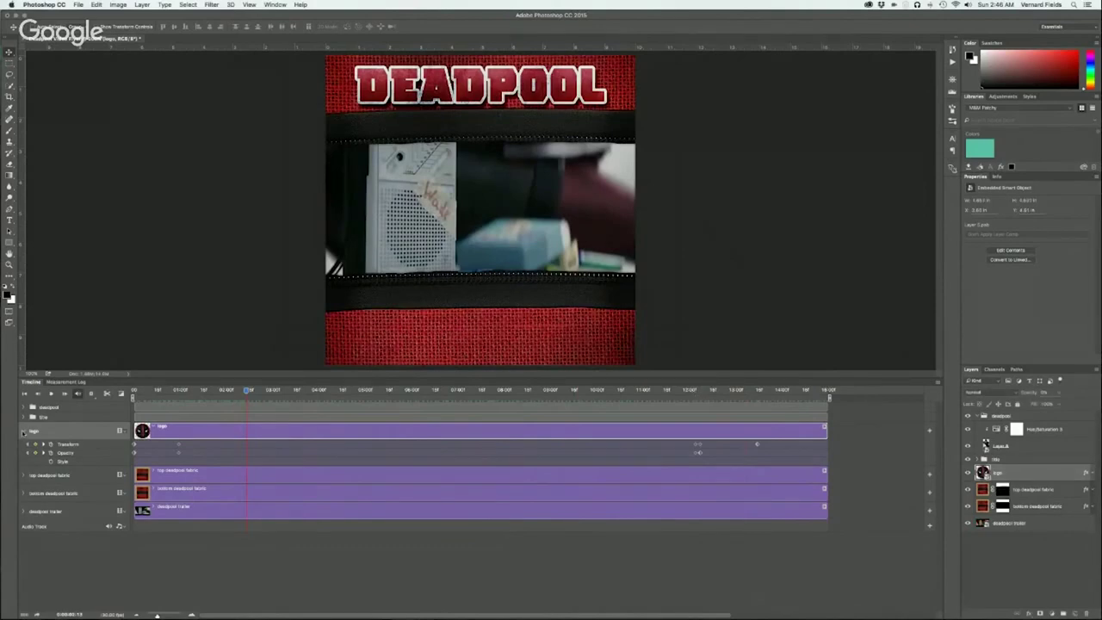
Step: In the deadpool group, move the figure layer's first Transform and Opacity keyframes earlier, to about 11:05
click(23, 431)
click(24, 408)
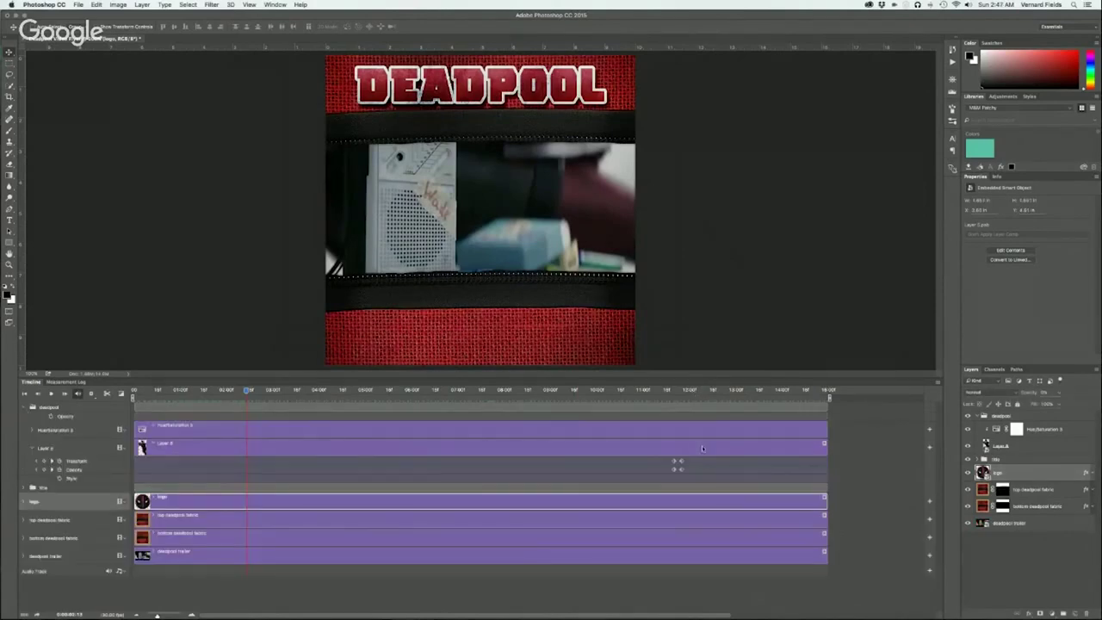
mouse_move(666, 394)
mouse_down()
mouse_move(684, 394)
mouse_move(668, 394)
mouse_up()
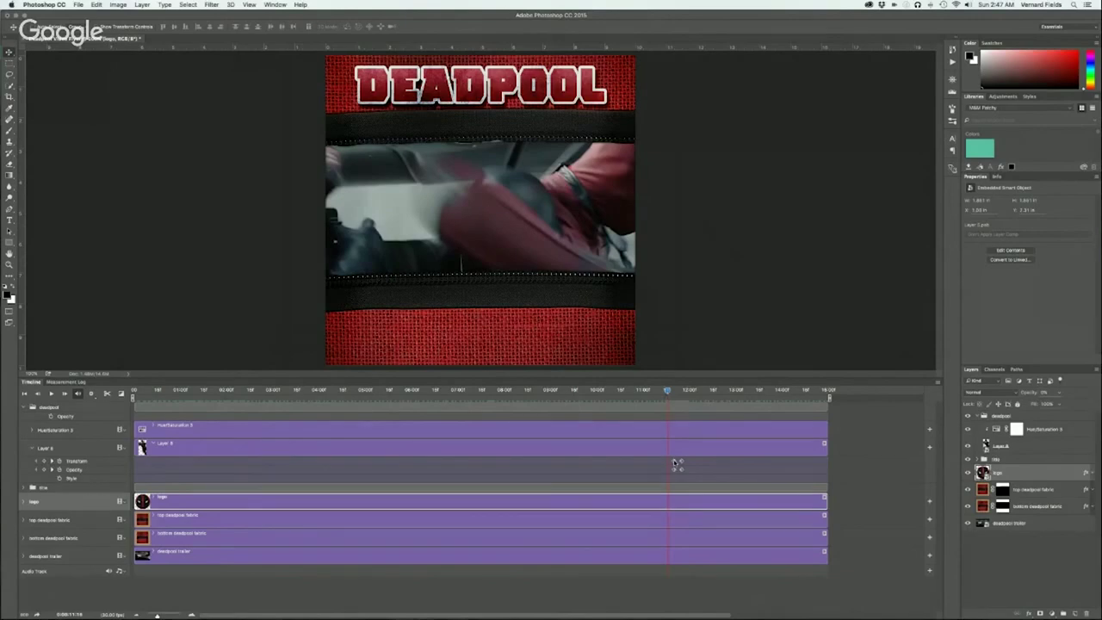
click(675, 462)
click(676, 469)
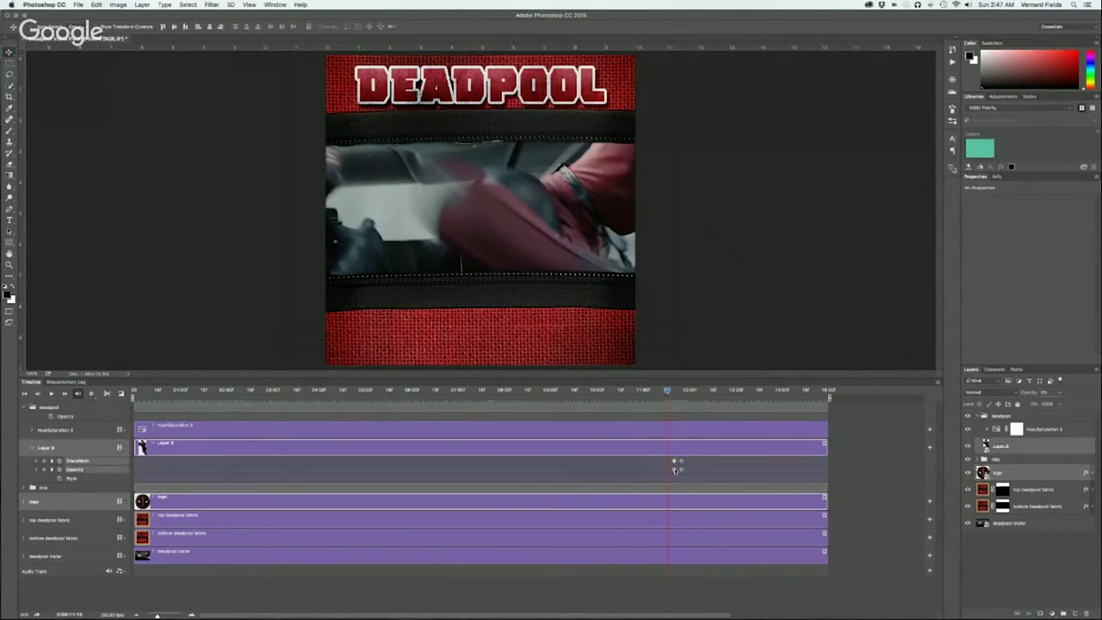
mouse_move(667, 392)
mouse_down()
mouse_move(680, 393)
mouse_move(642, 392)
mouse_move(684, 392)
mouse_move(651, 392)
mouse_up()
drag(675, 469, 650, 470)
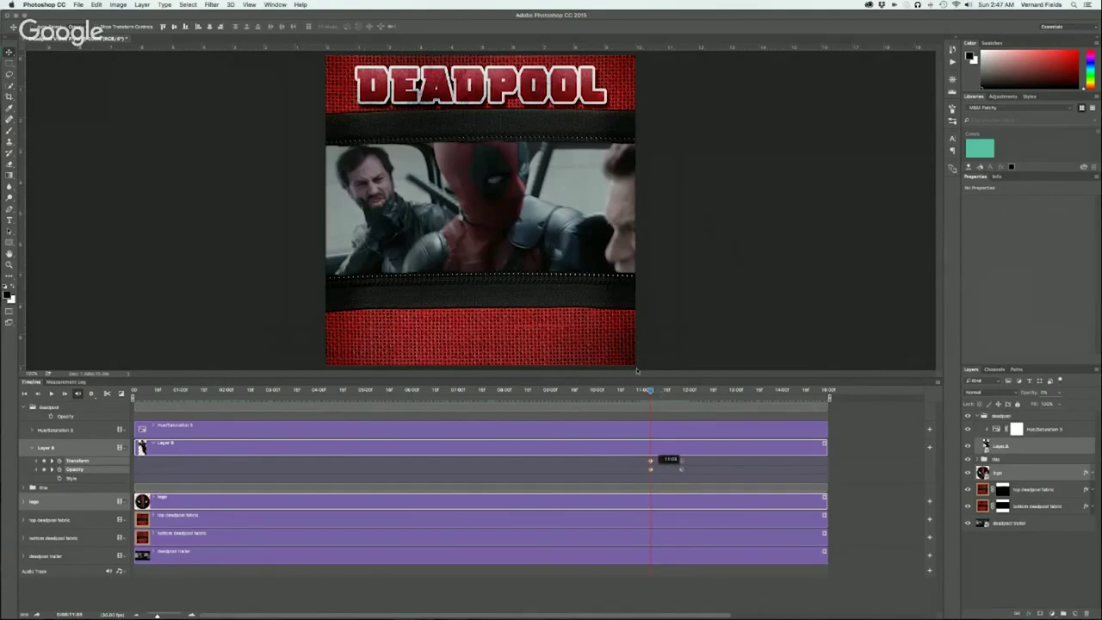
Step: Preview the Deadpool figure's entrance from about 10:05 on the timeline
key(Left)
key(Left)
key(Left)
key(Left)
key(Left)
key(Left)
key(Left)
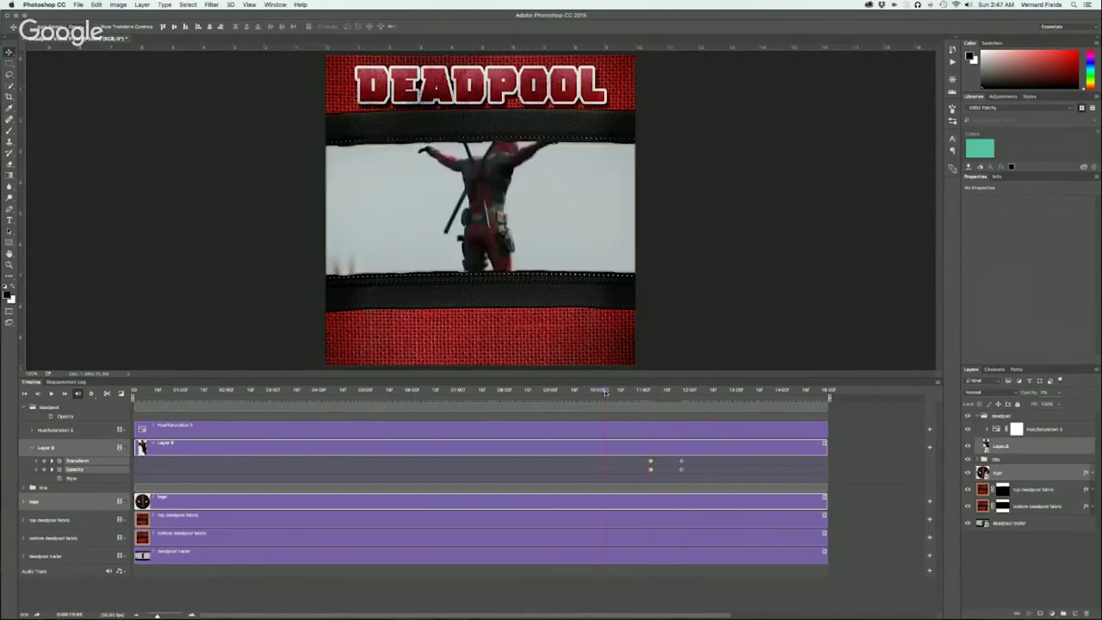
key(space)
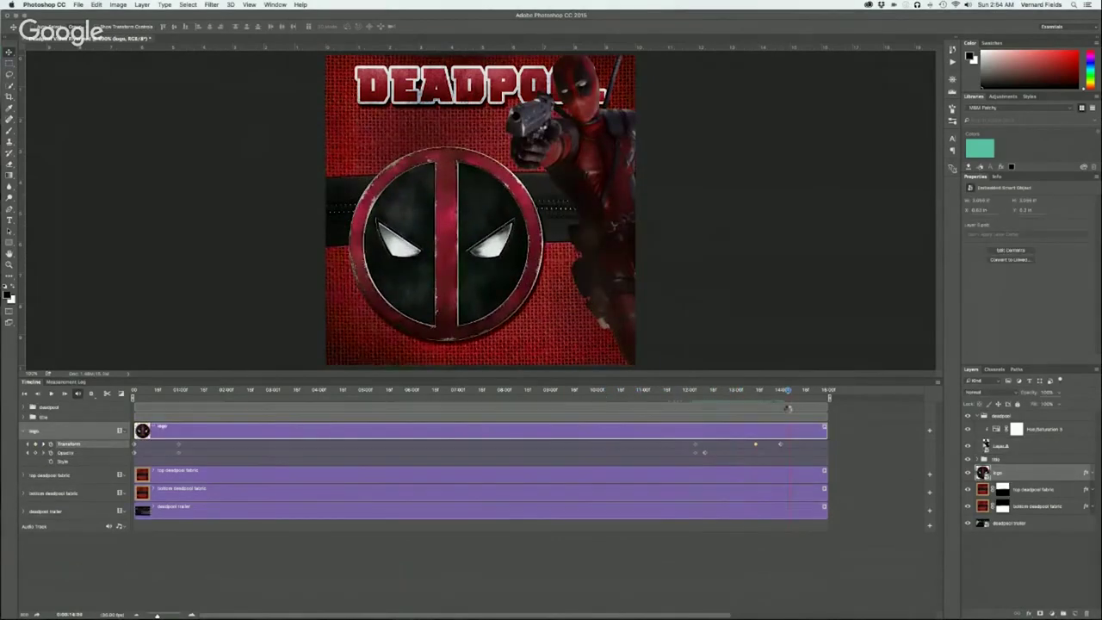
Step: Try to render the video as Deadpool Video Flyer.mp4, replacing the existing file on the Desktop
click(78, 5)
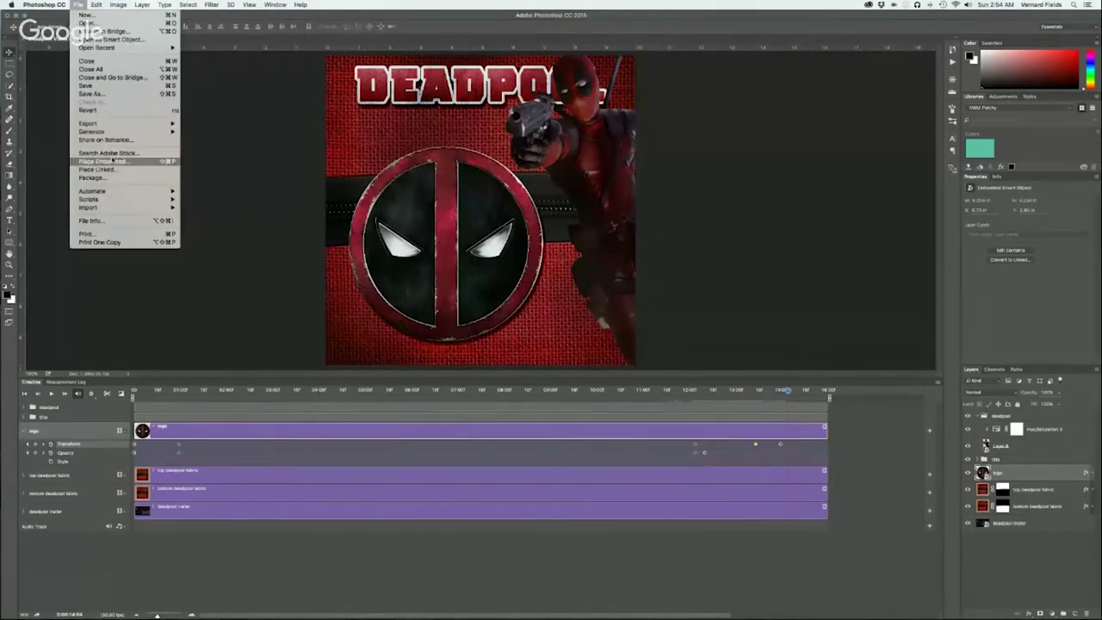
mouse_move(101, 125)
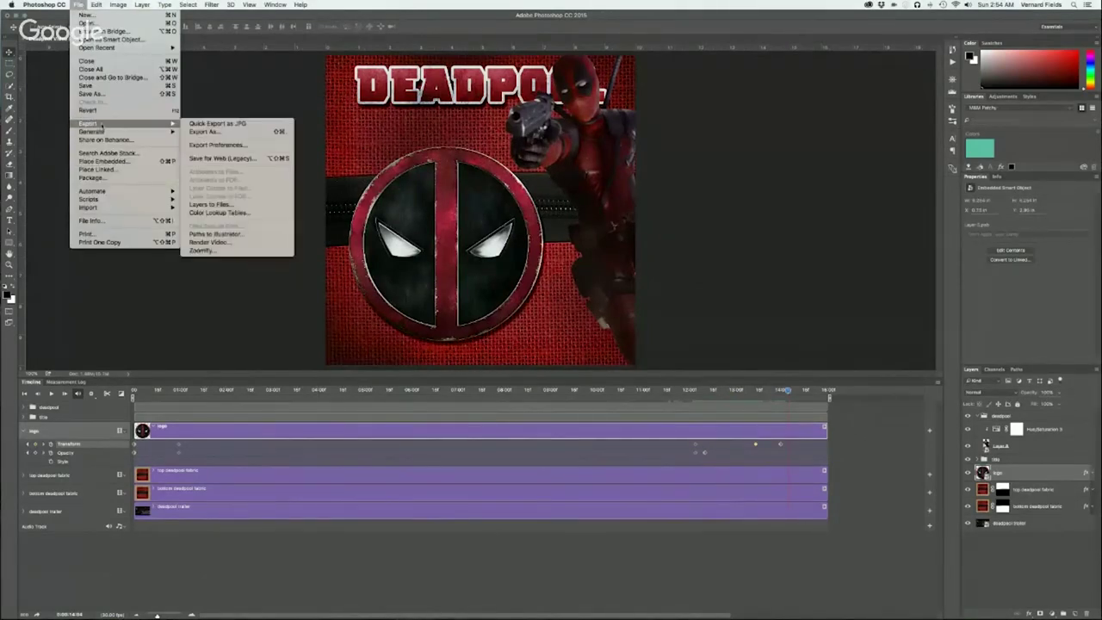
click(220, 242)
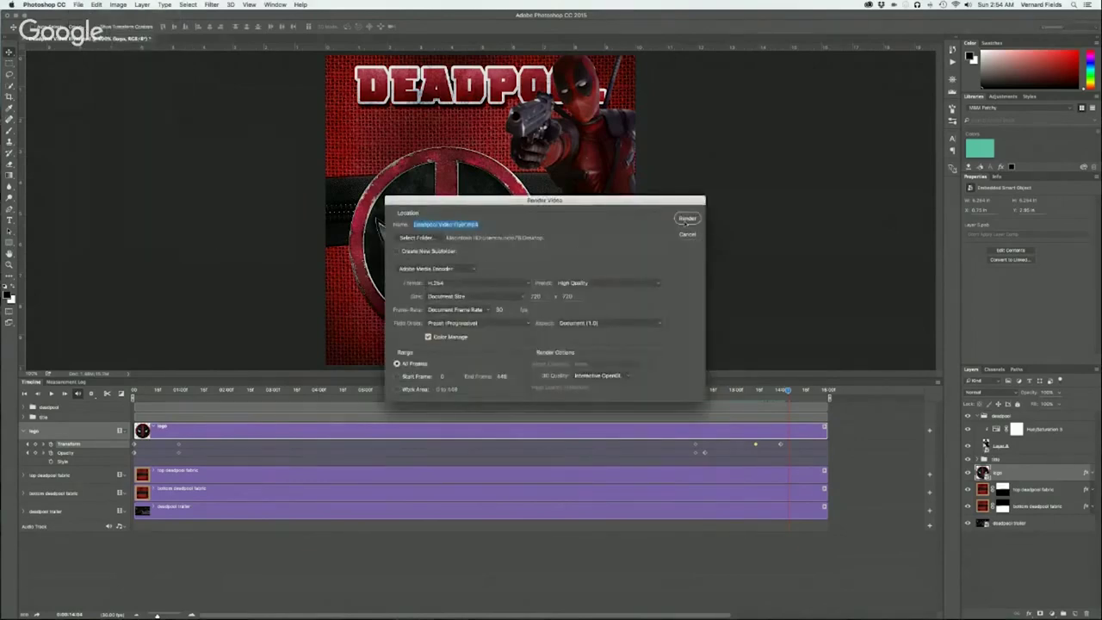
click(687, 220)
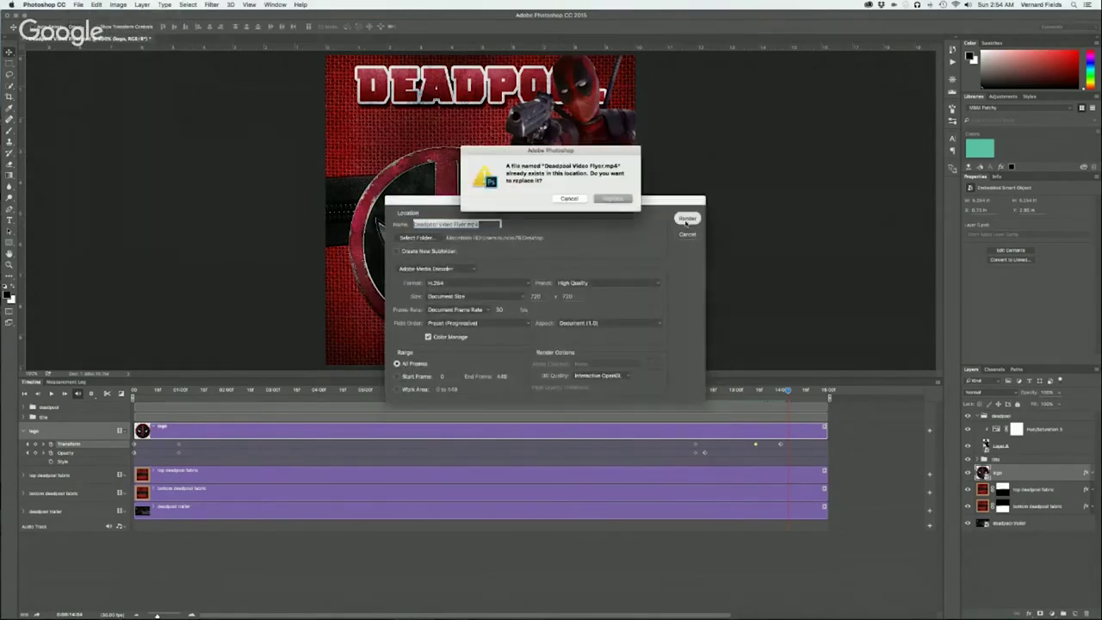
click(618, 200)
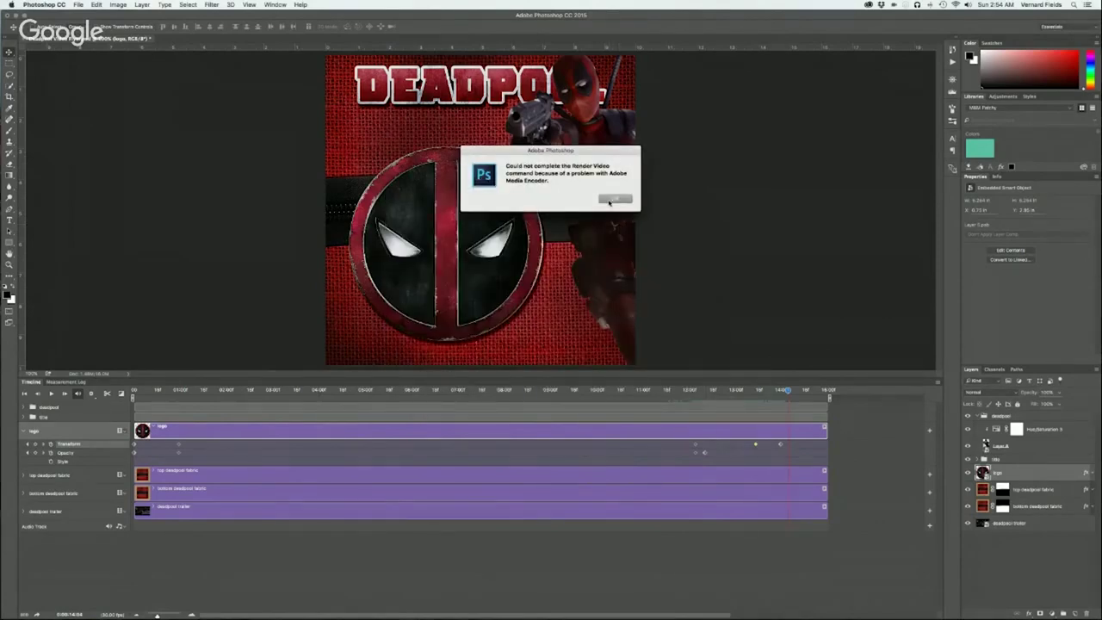
click(613, 199)
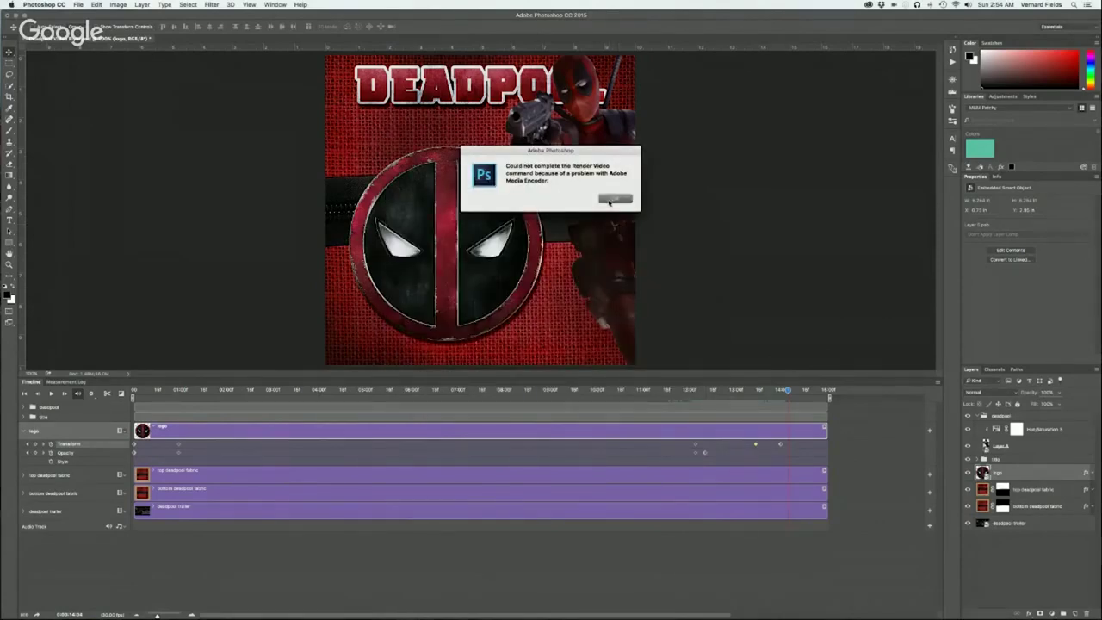
Step: Render all frames of the video to the Desktop under the new name Deadpool Video Flyer 2.mp4
click(77, 4)
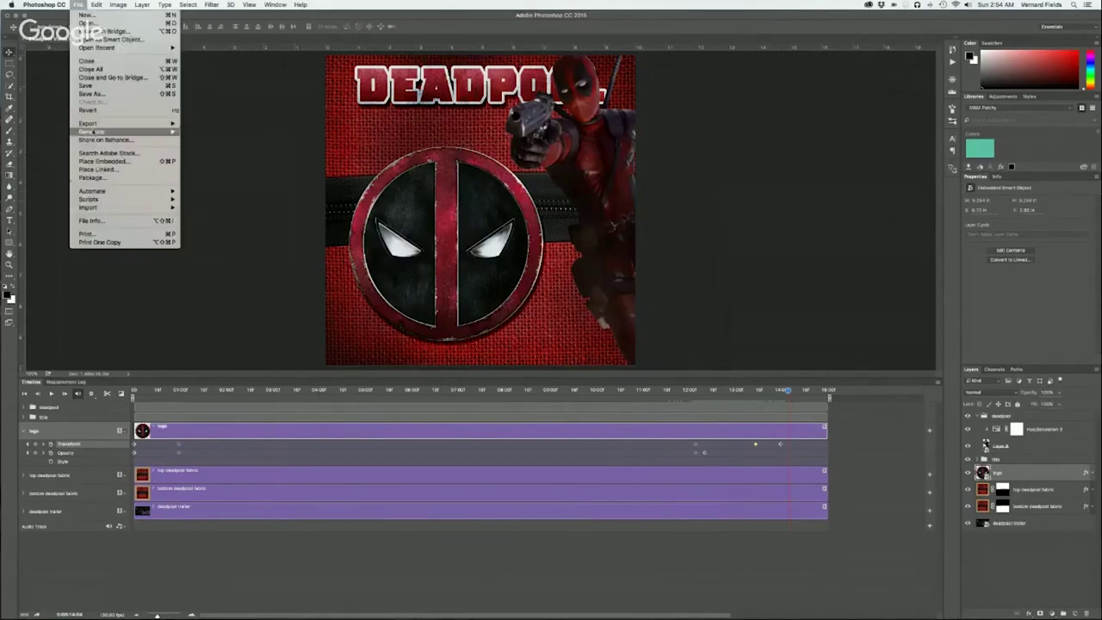
mouse_move(129, 124)
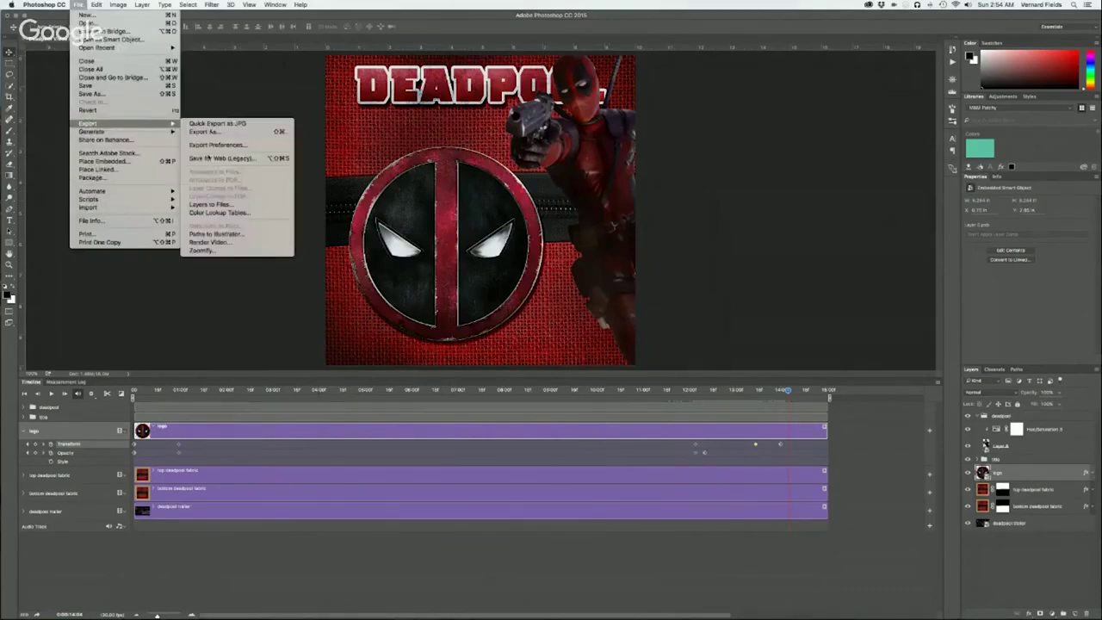
click(215, 243)
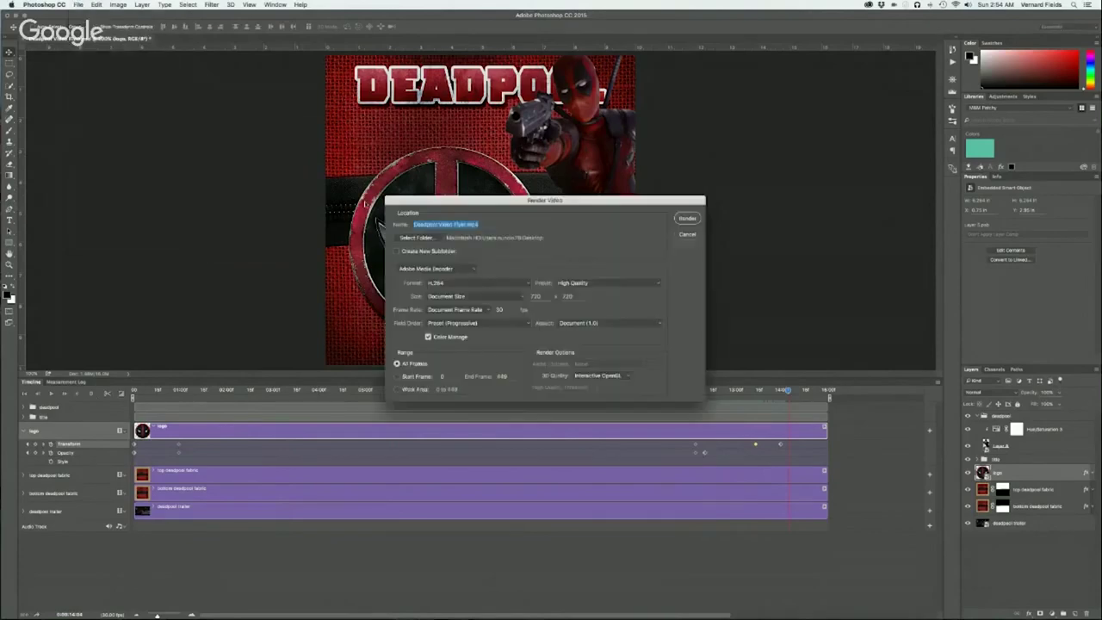
click(467, 224)
text(2)
click(686, 219)
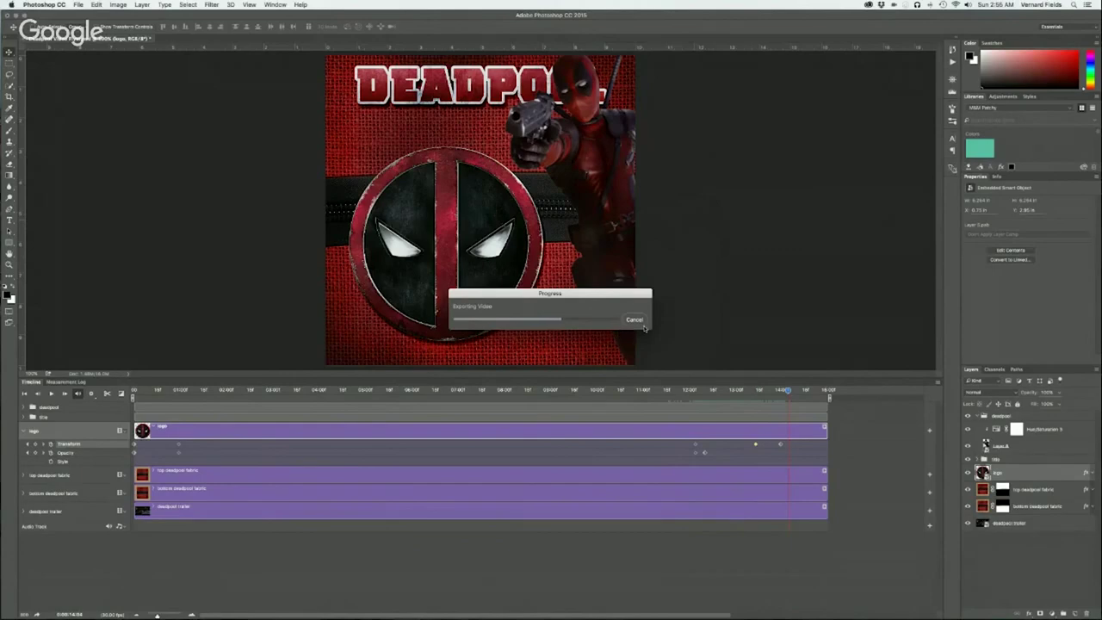
Step: Switch to Finder with other apps hidden, preview Deadpool Video Flyer 2.mp4 on the Desktop, and return to Photoshop
key(super+Tab)
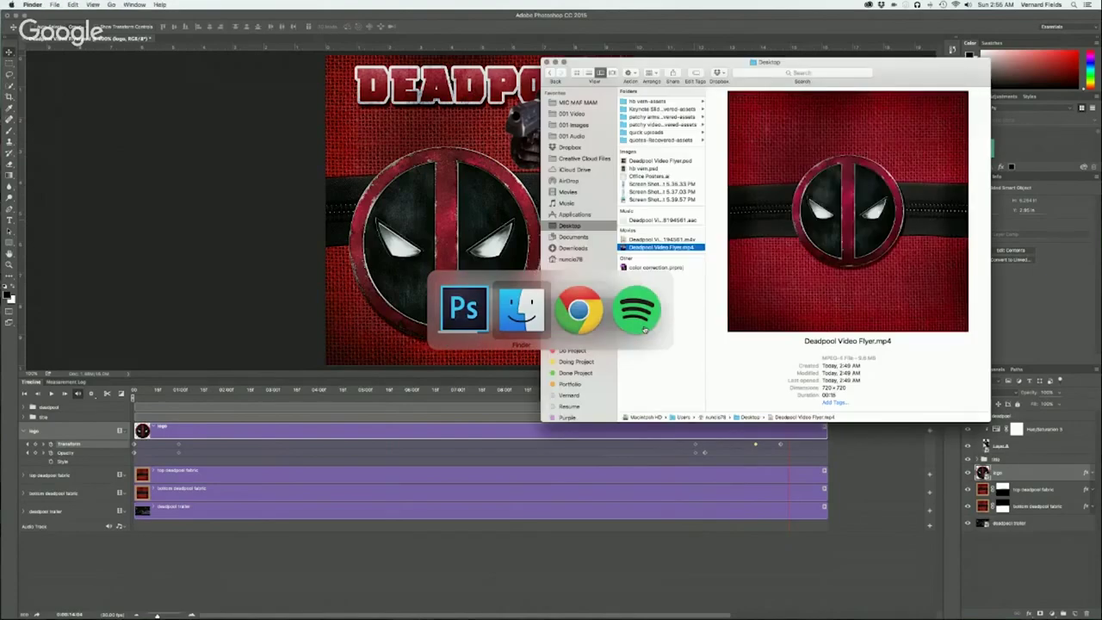
key(alt+super+h)
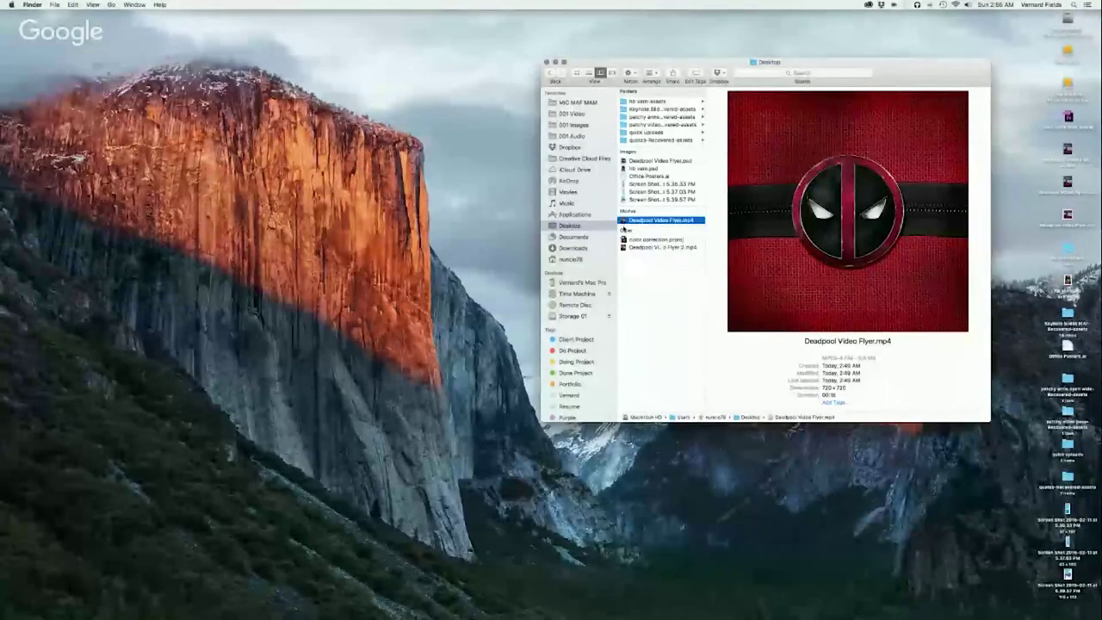
click(661, 247)
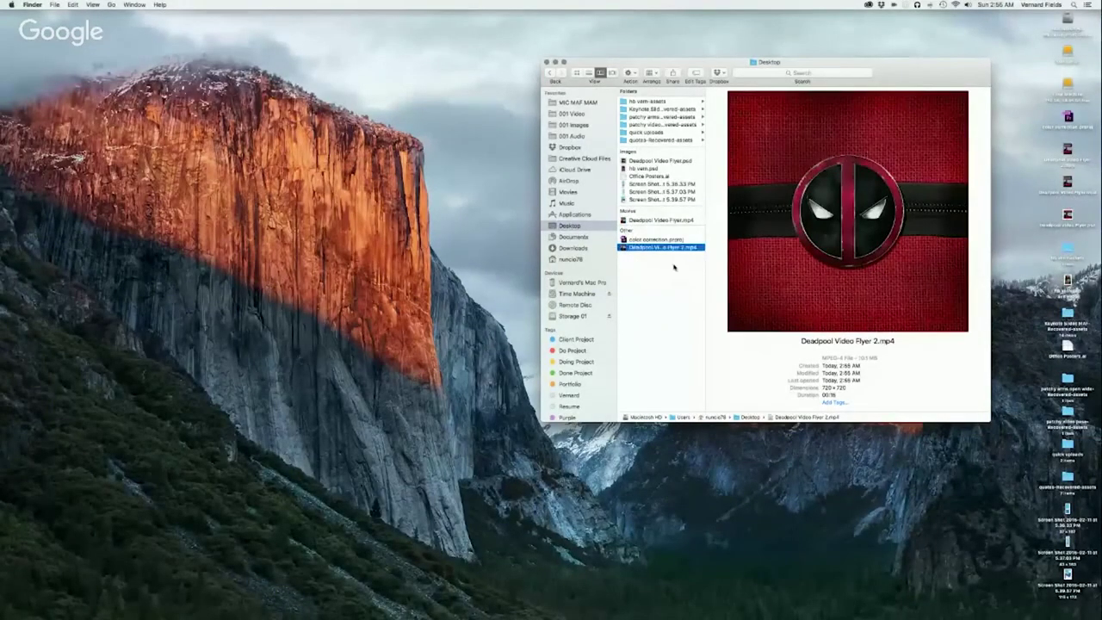
key(space)
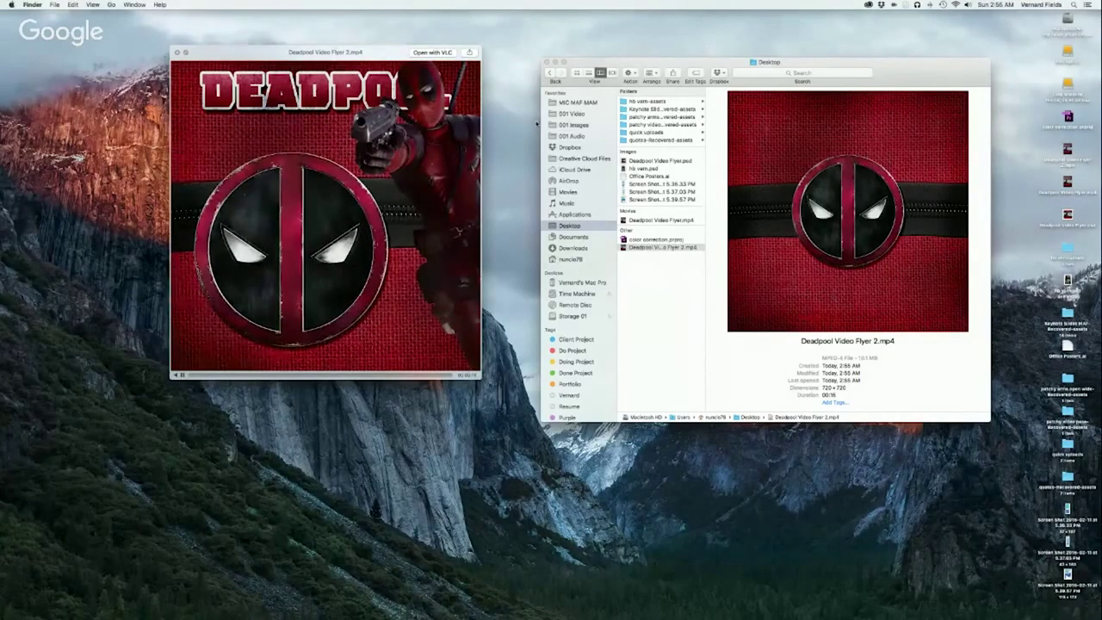
key(space)
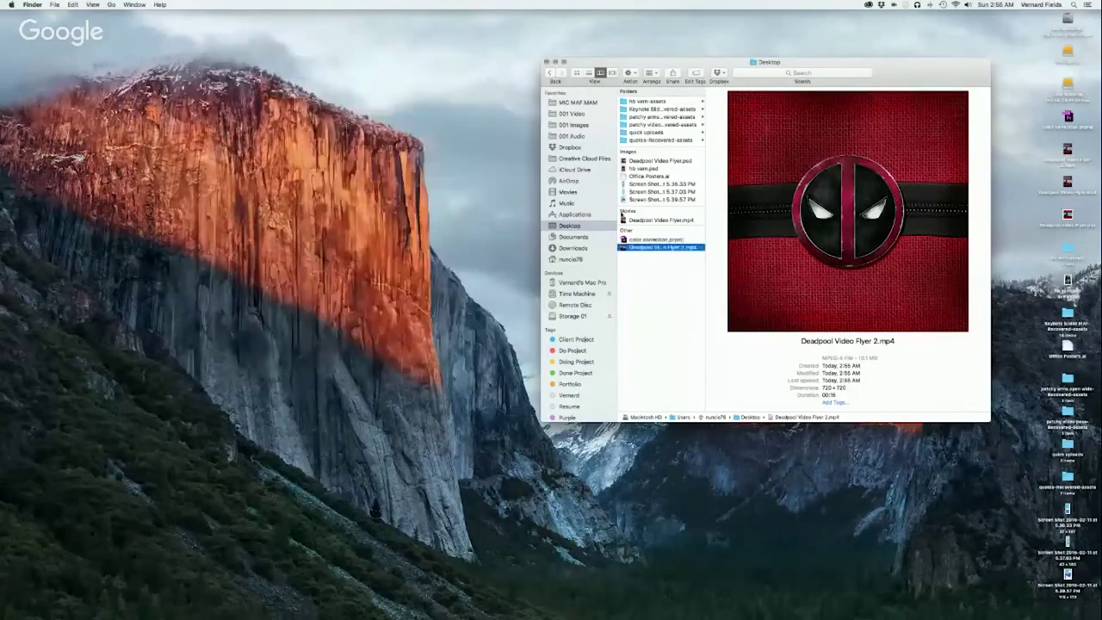
key(super+Tab)
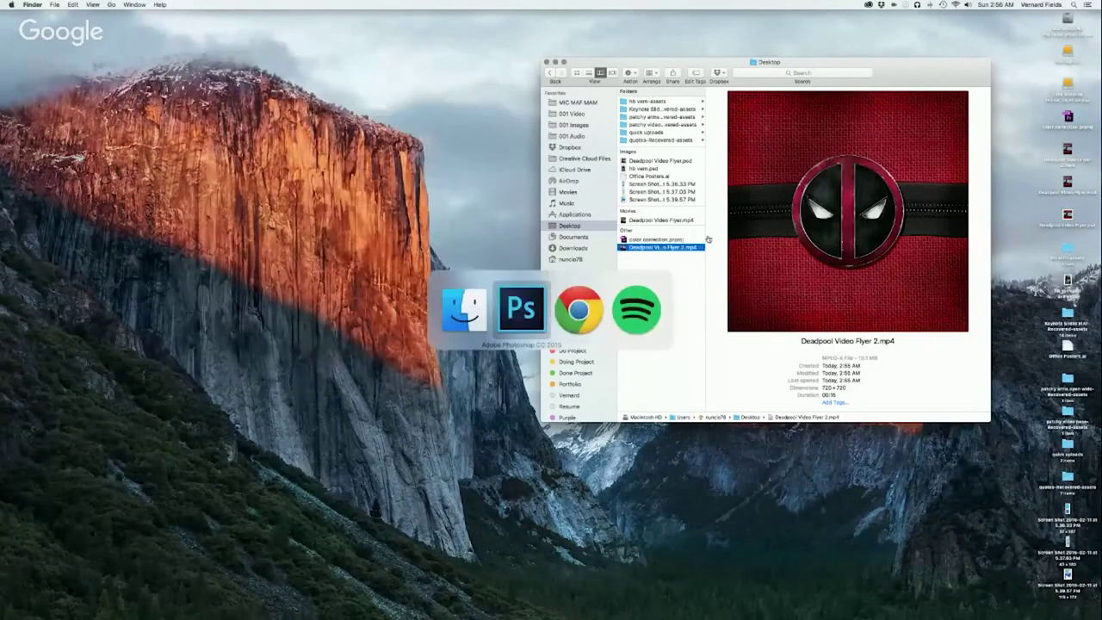